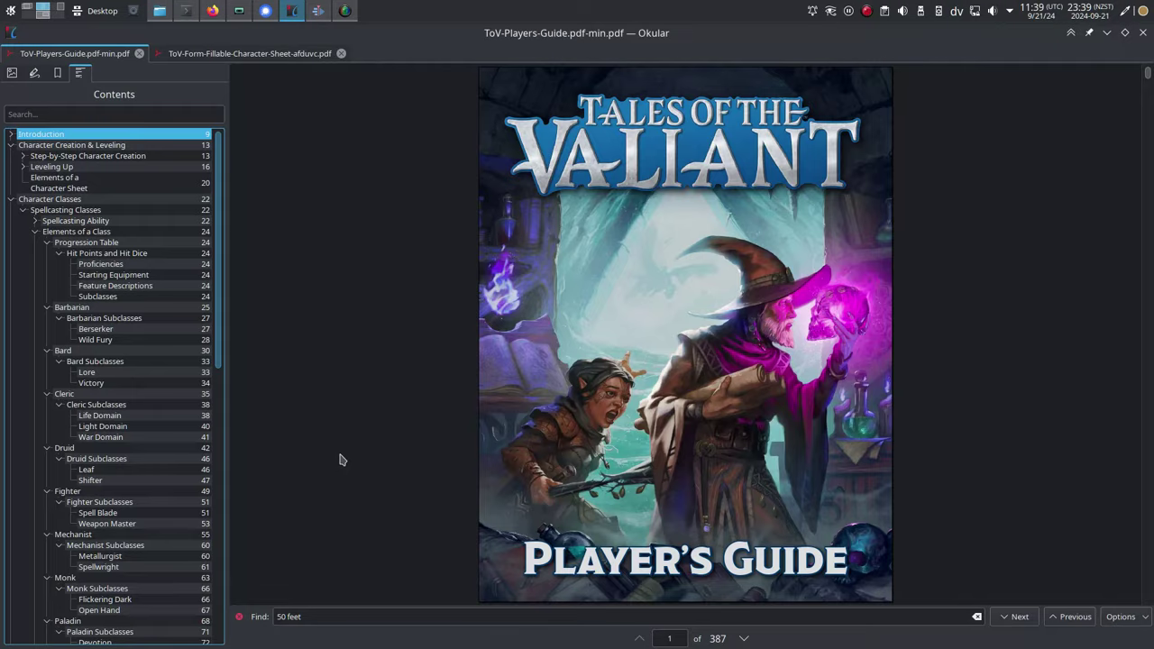
Review the Player's Guide from its table of contents through Spellcasting Classes, the class options table and the spellcaster distinctions
scroll(337, 459, "down", 10)
scroll(701, 389, "down", 5)
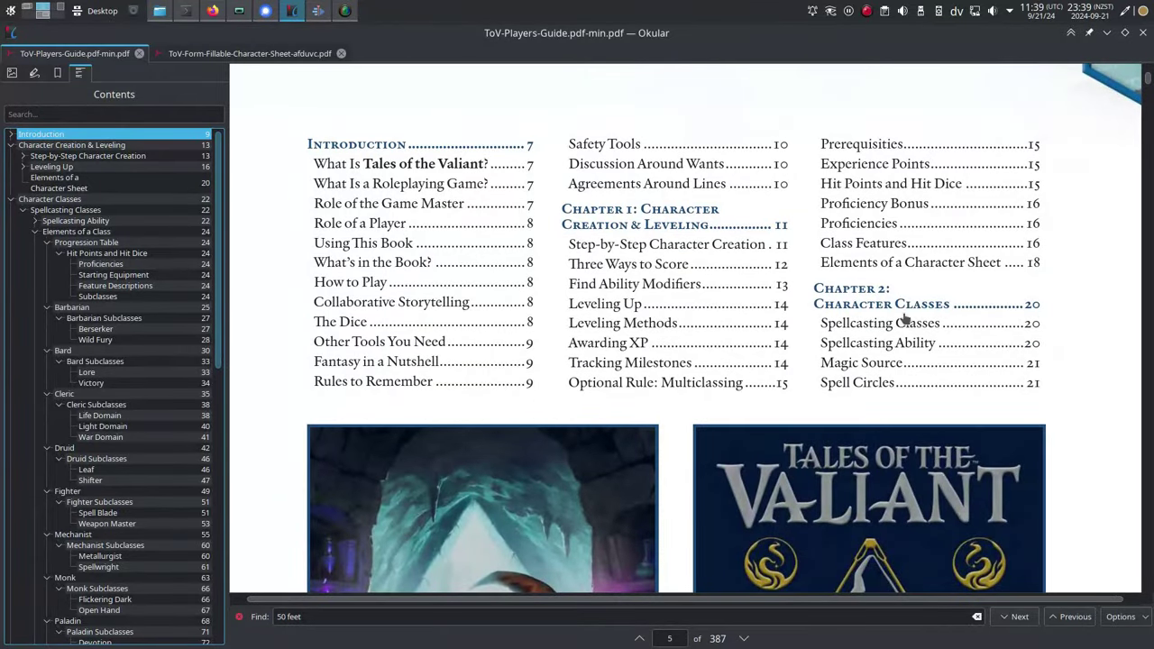
left_click(904, 319)
scroll(594, 338, "down", 1)
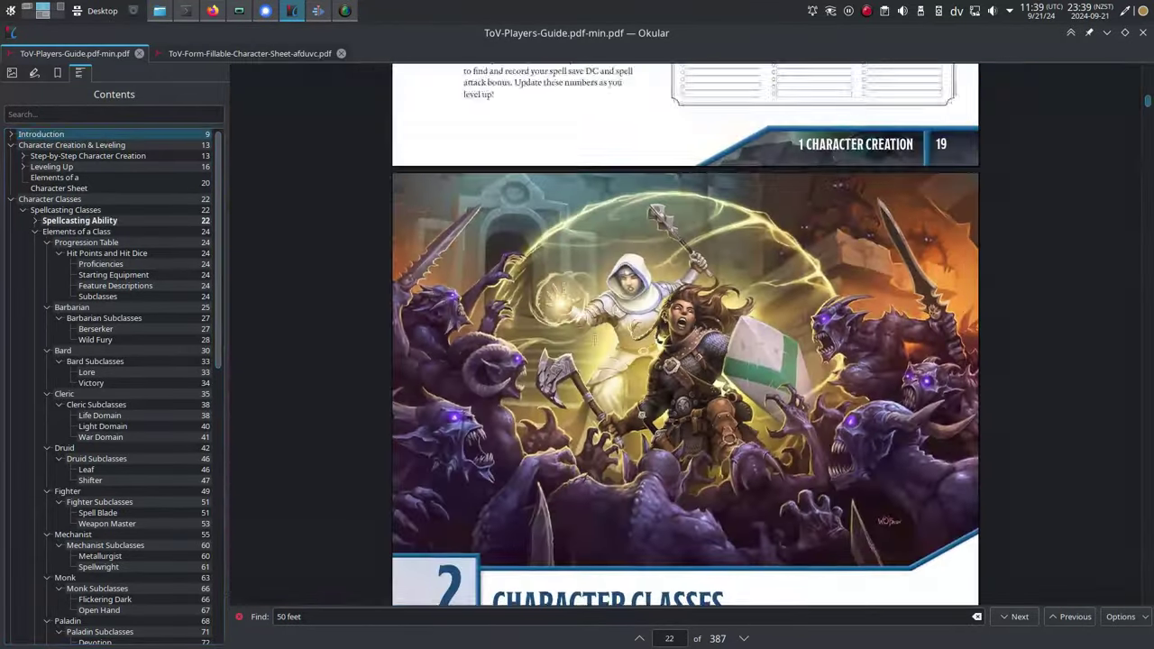
scroll(594, 339, "down", 10)
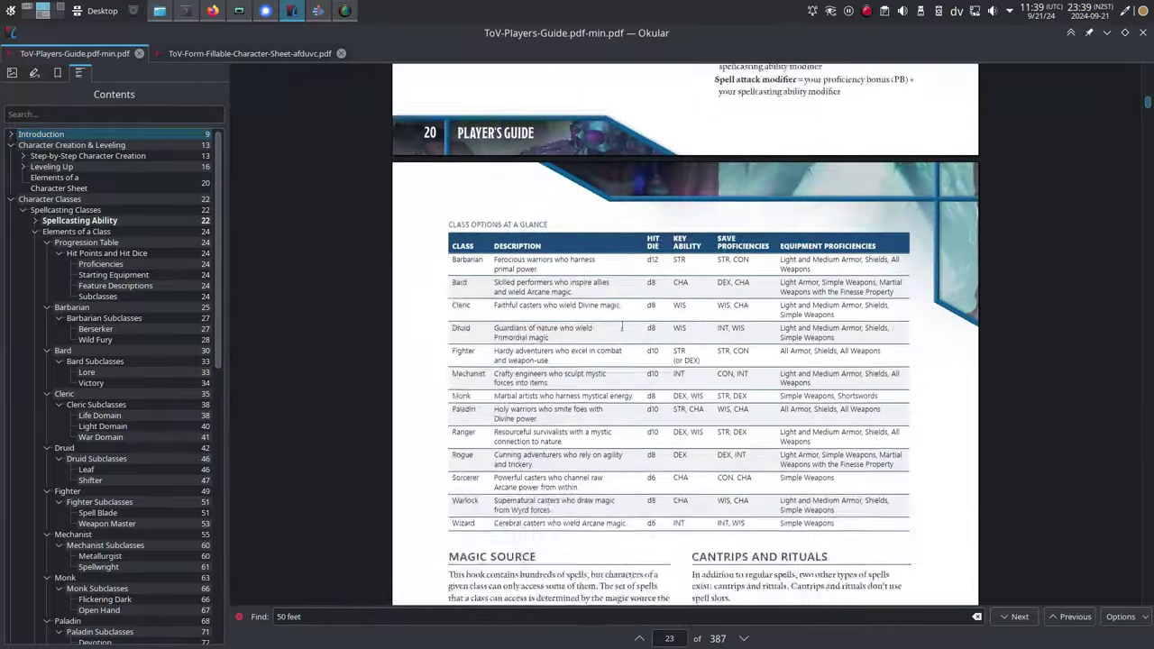
scroll(622, 327, "down", 15)
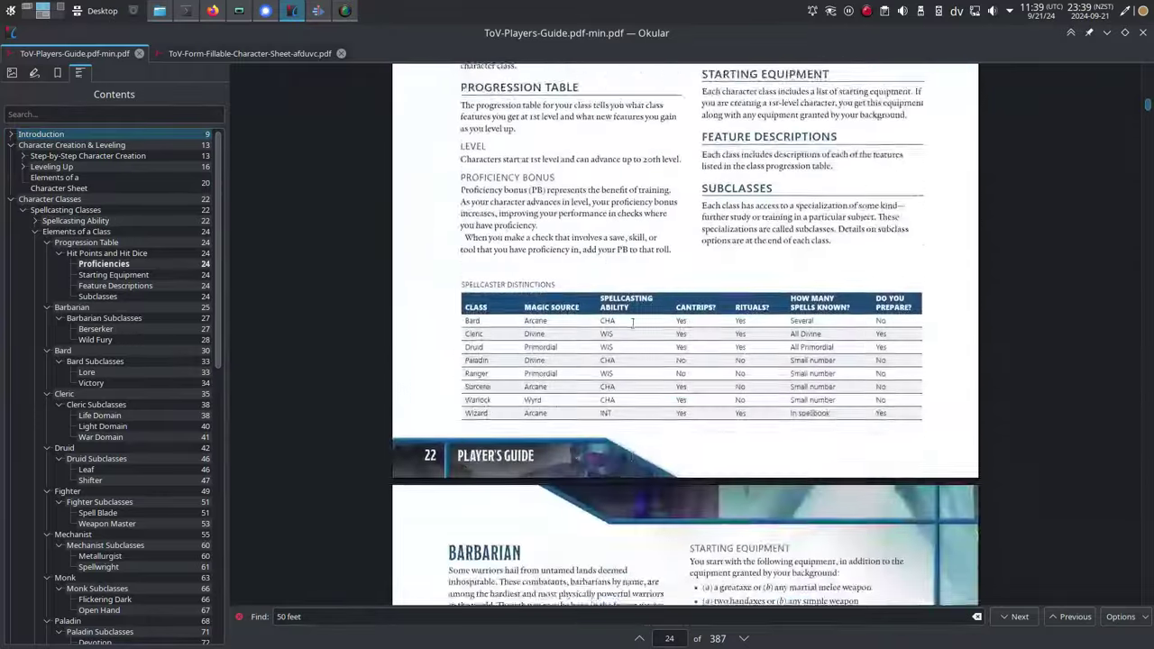
scroll(632, 322, "down", 5)
Open the Sorcerer chapter and highlight the ability score priorities in the Sorcerer Quick Build box
scroll(109, 498, "down", 4)
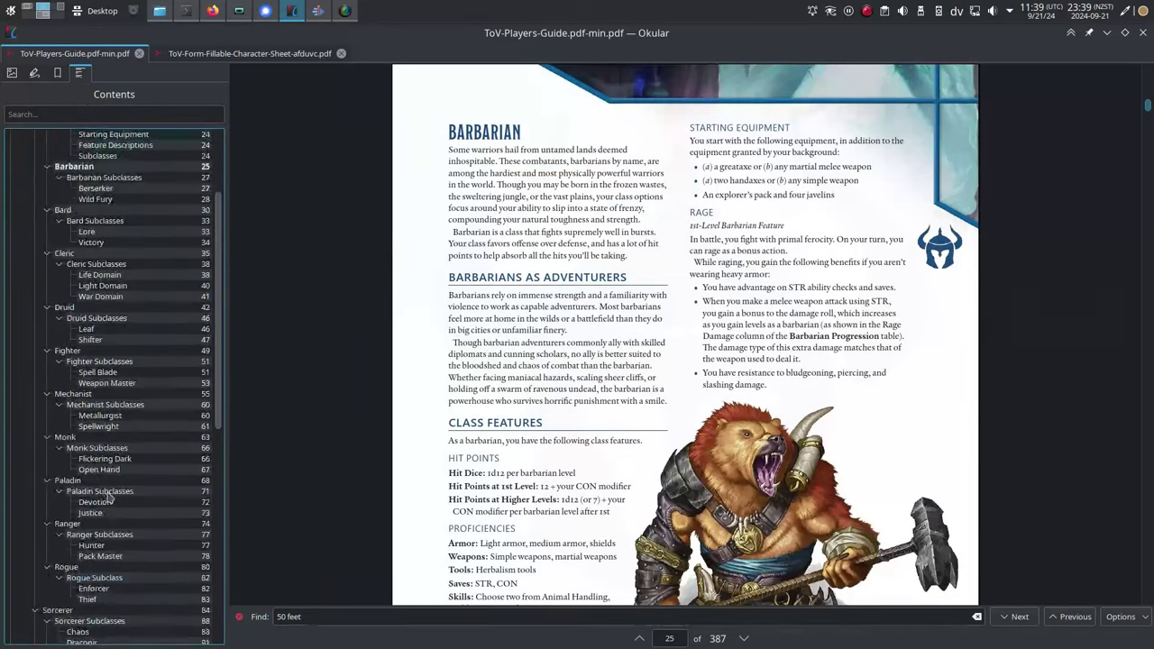
scroll(107, 497, "down", 3)
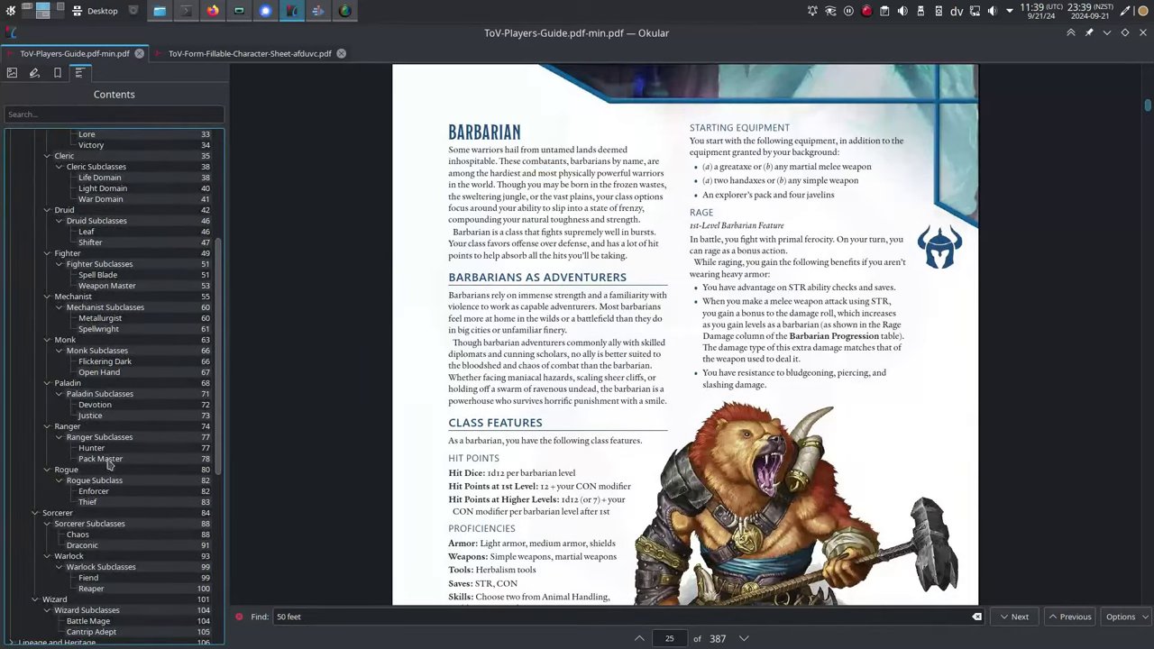
left_click(106, 512)
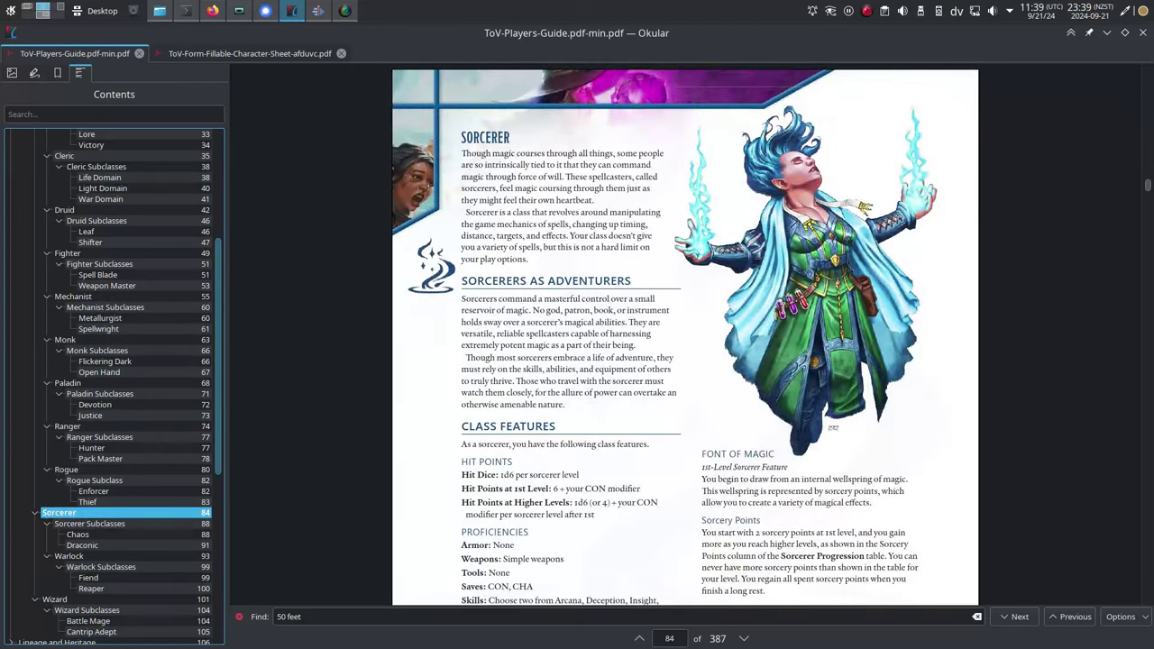
scroll(783, 306, "down", 3)
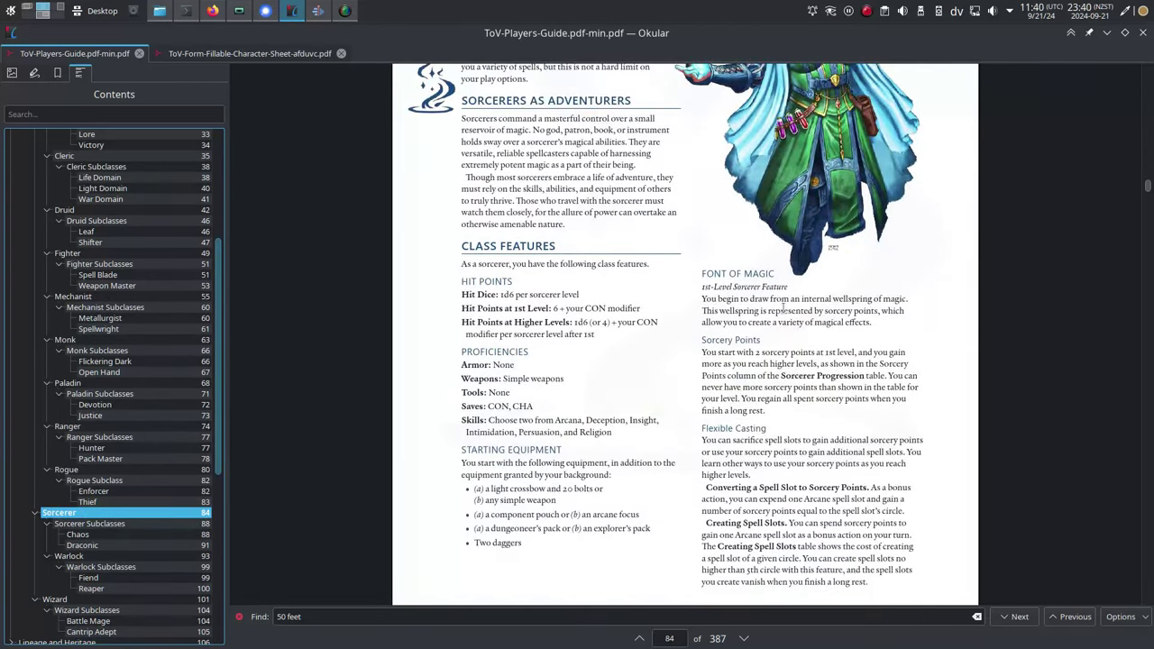
scroll(782, 307, "down", 5)
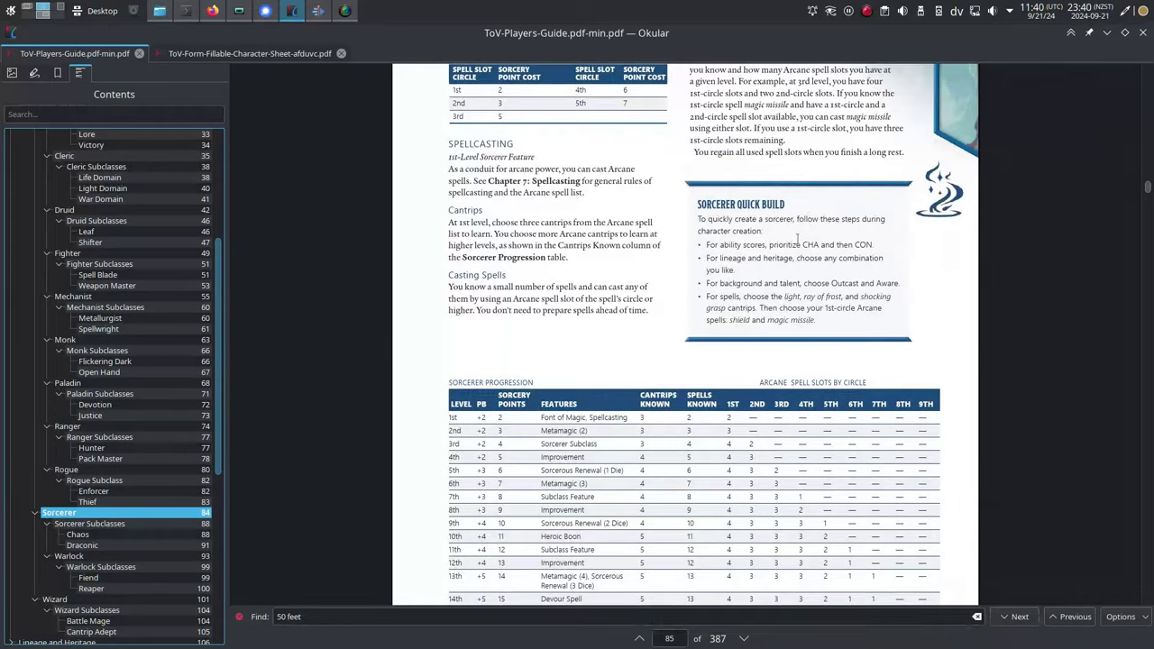
scroll(797, 239, "up", 1)
left_click_drag(705, 219, 930, 217)
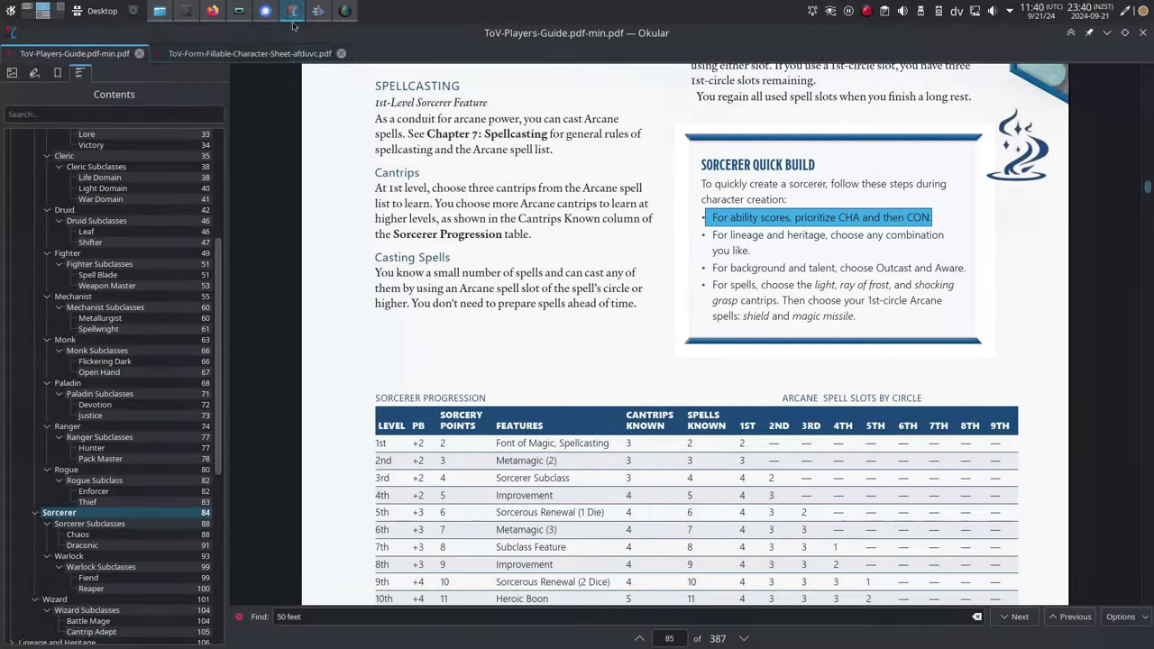
On the character sheet, enter Sorcerer 1 as the class and level and 16 as the Charisma score
left_click(252, 54)
scroll(575, 115, "up", 1)
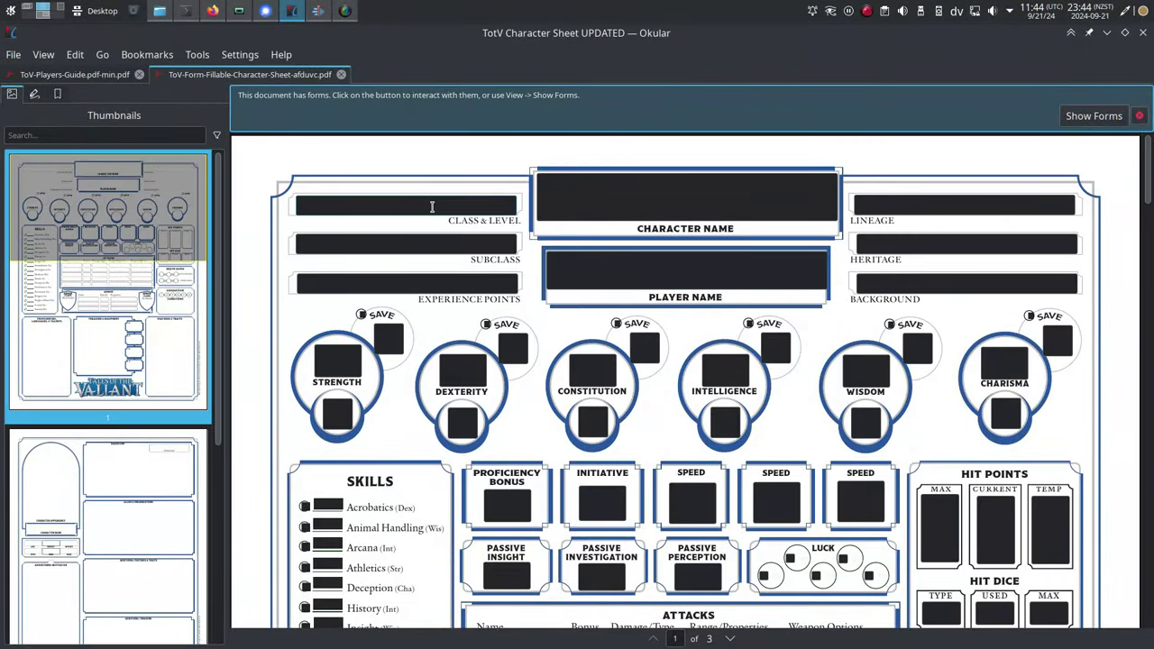
left_click(432, 207)
type("Sorcerer 1")
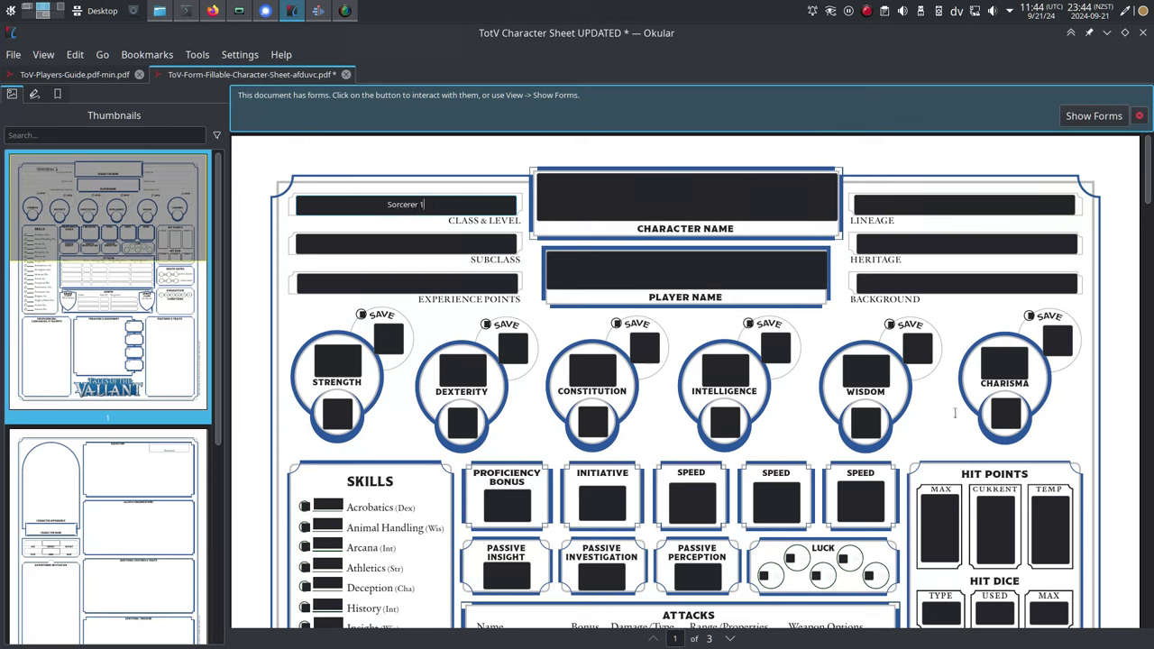
left_click(1002, 420)
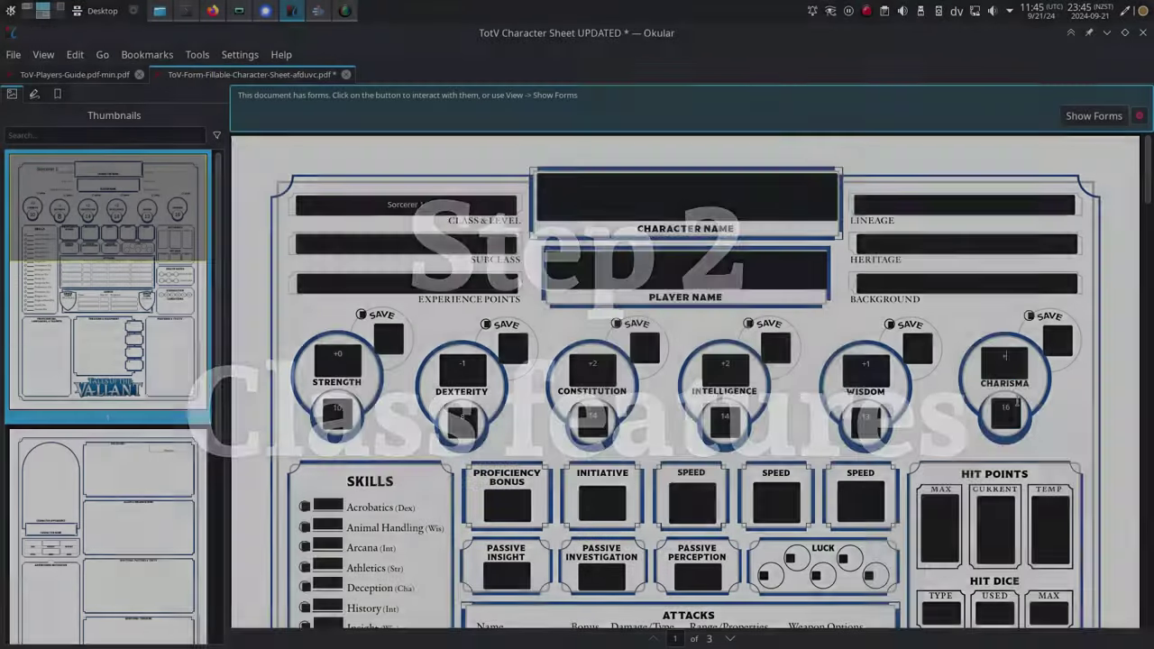
Look up the Sorcerer's hit point rules in the Player's Guide and enter 6 as the maximum hit points on the character sheet
scroll(946, 439, "down", 3)
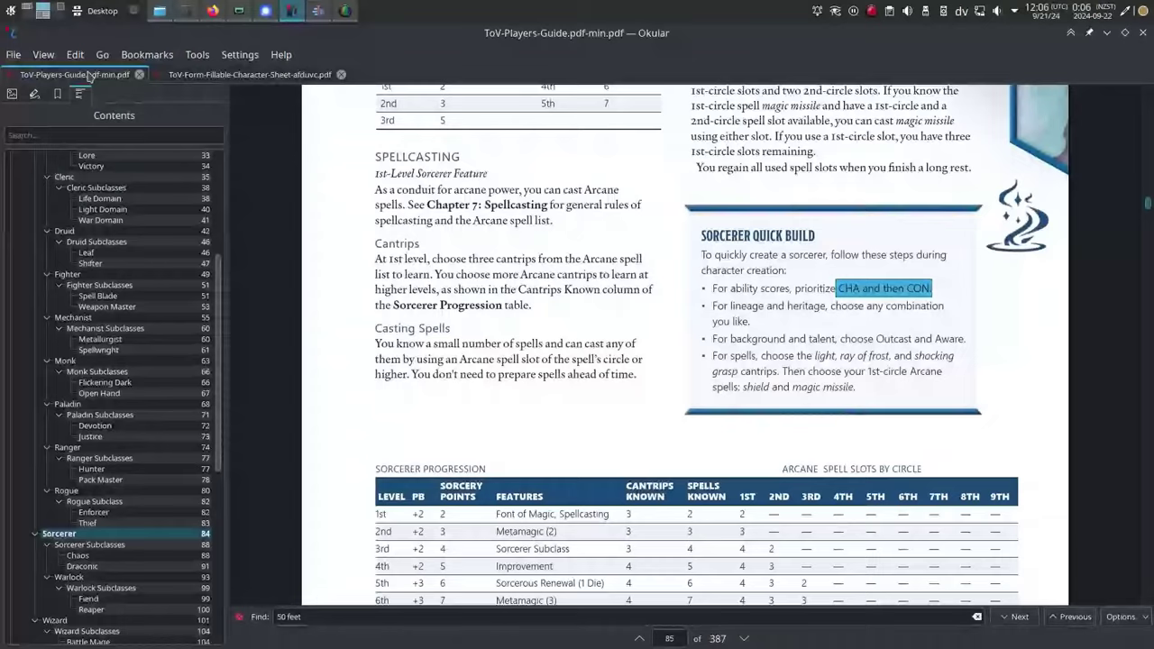
scroll(529, 397, "up", 10)
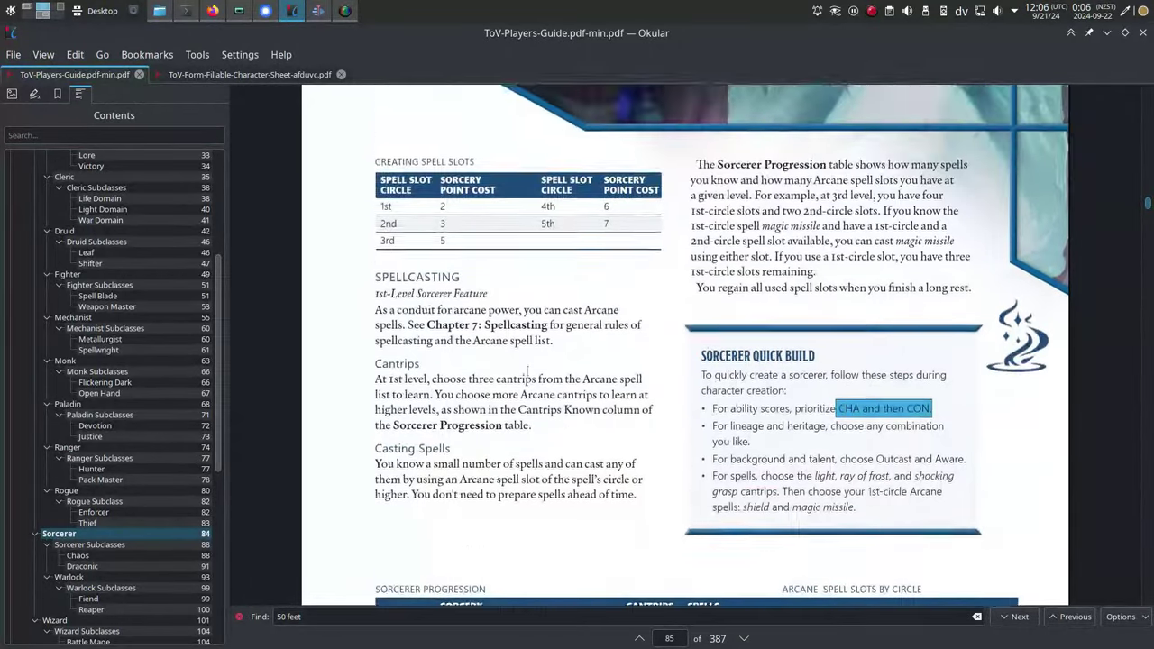
scroll(663, 387, "up", 3)
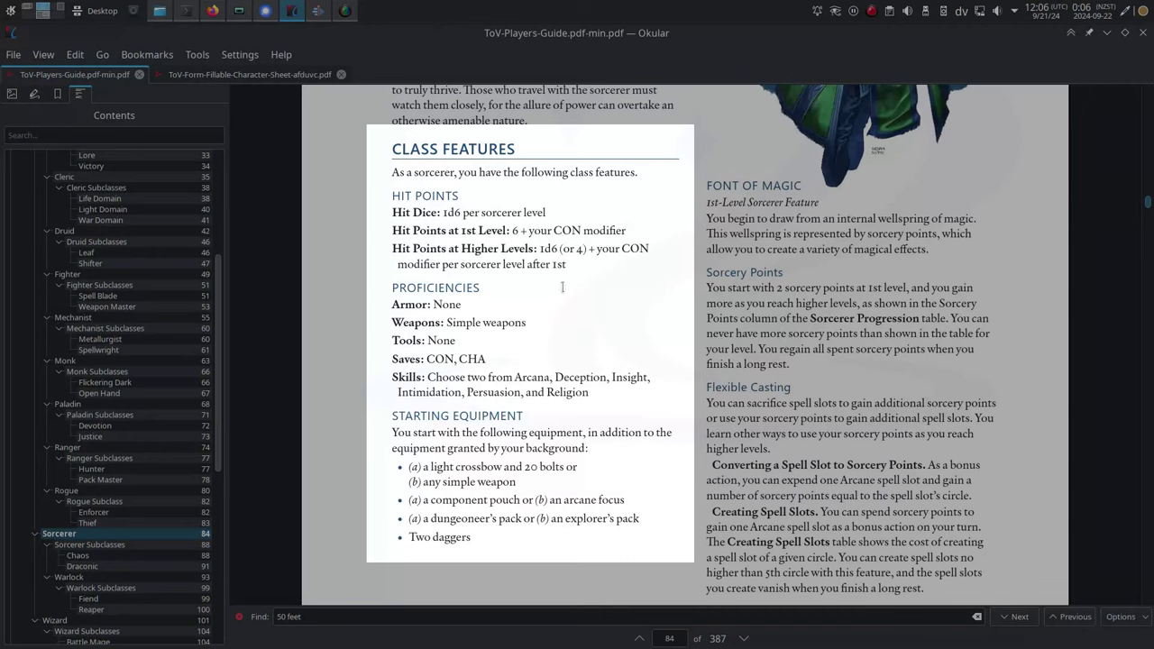
left_click_drag(577, 249, 643, 260)
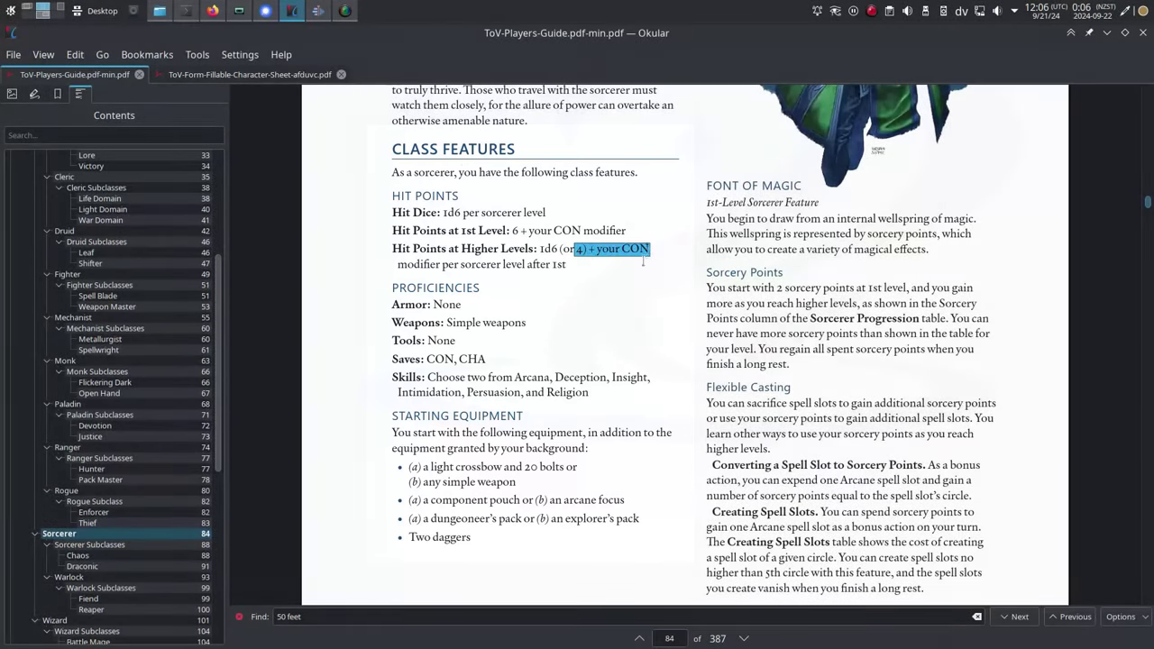
left_click(245, 74)
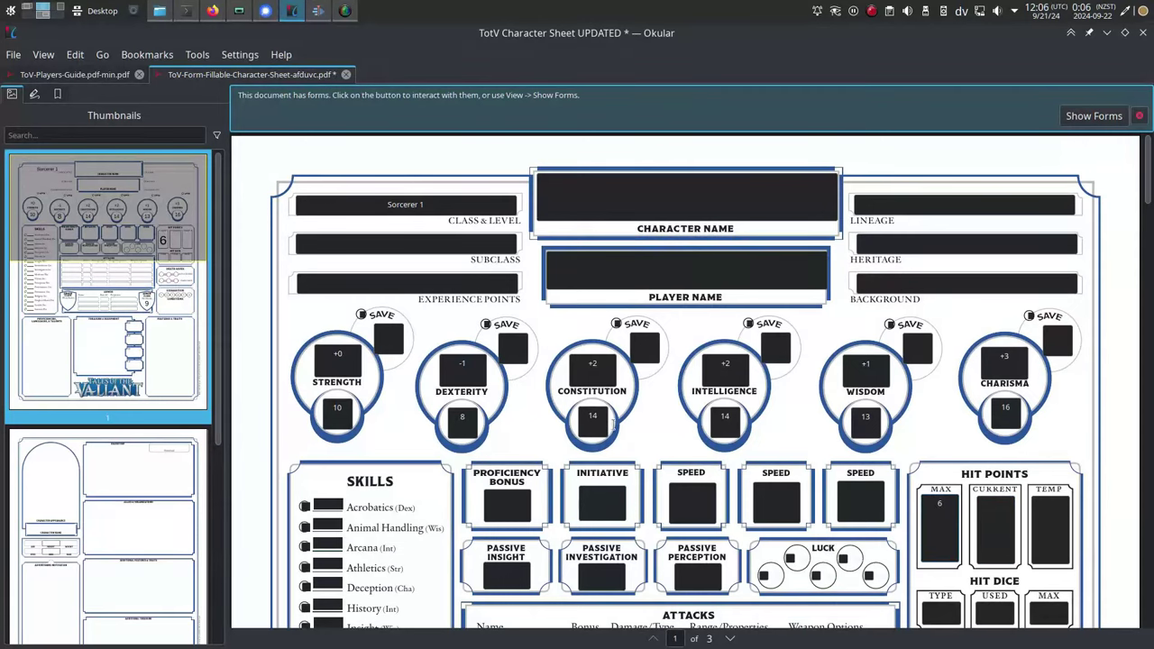
Copy "Simple weapons" from the Sorcerer's weapon proficiencies into the sheet's Proficiencies, Languages, & Talents box
key("ctrl+Tab")
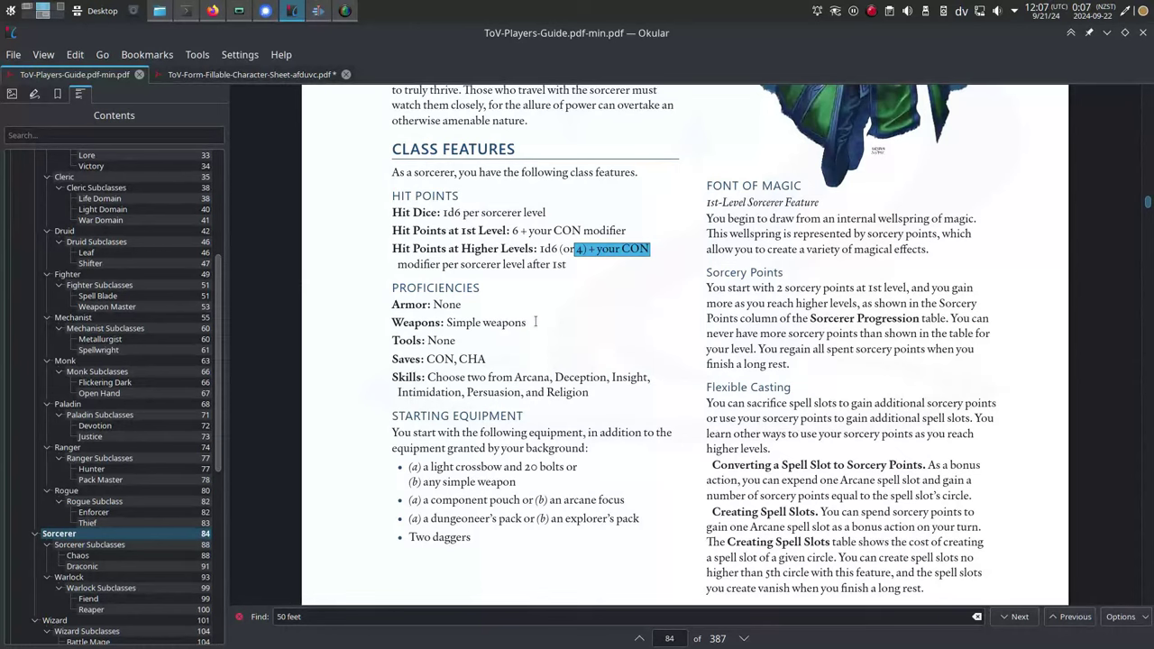
left_click_drag(535, 321, 456, 321)
right_click(444, 322)
left_click(477, 334)
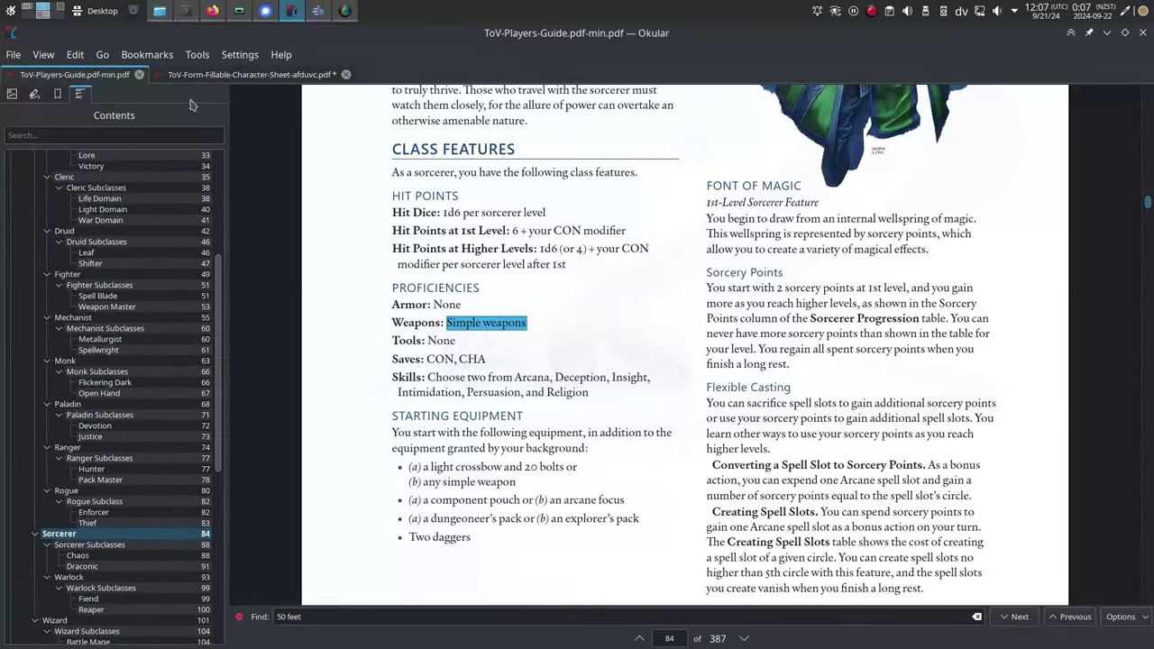
left_click(207, 73)
right_click(337, 403)
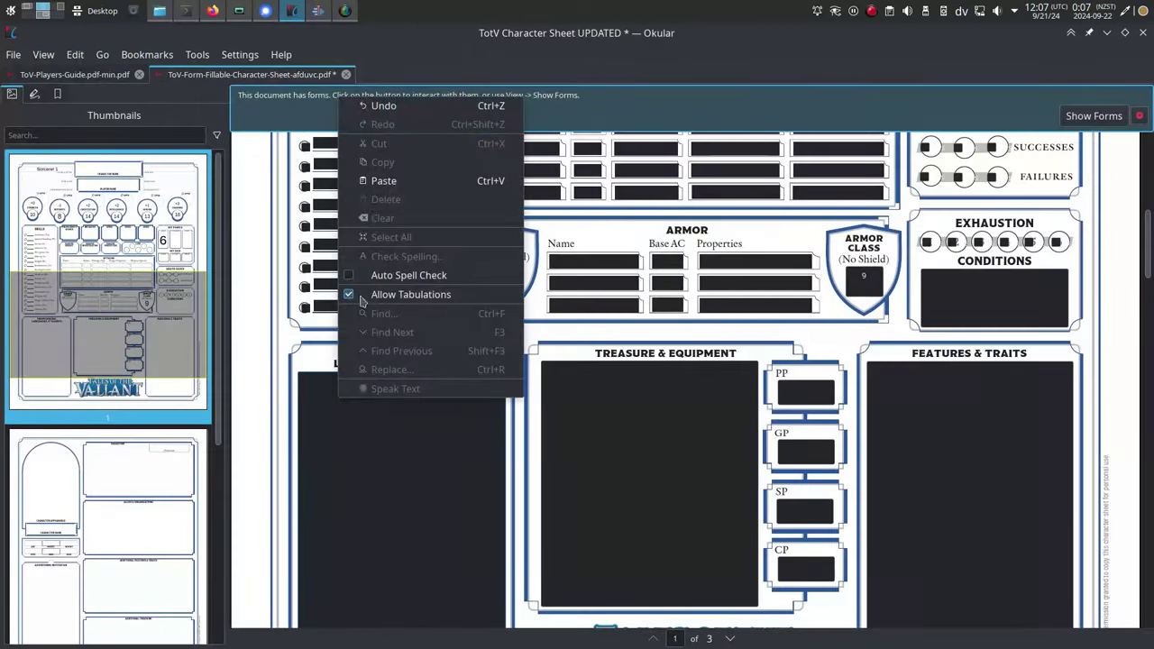
left_click(368, 181)
Check the Sorcerer's save proficiencies in the guide and mark the Constitution and Charisma saves on the sheet
key("ctrl+Tab")
left_click_drag(487, 361, 459, 359)
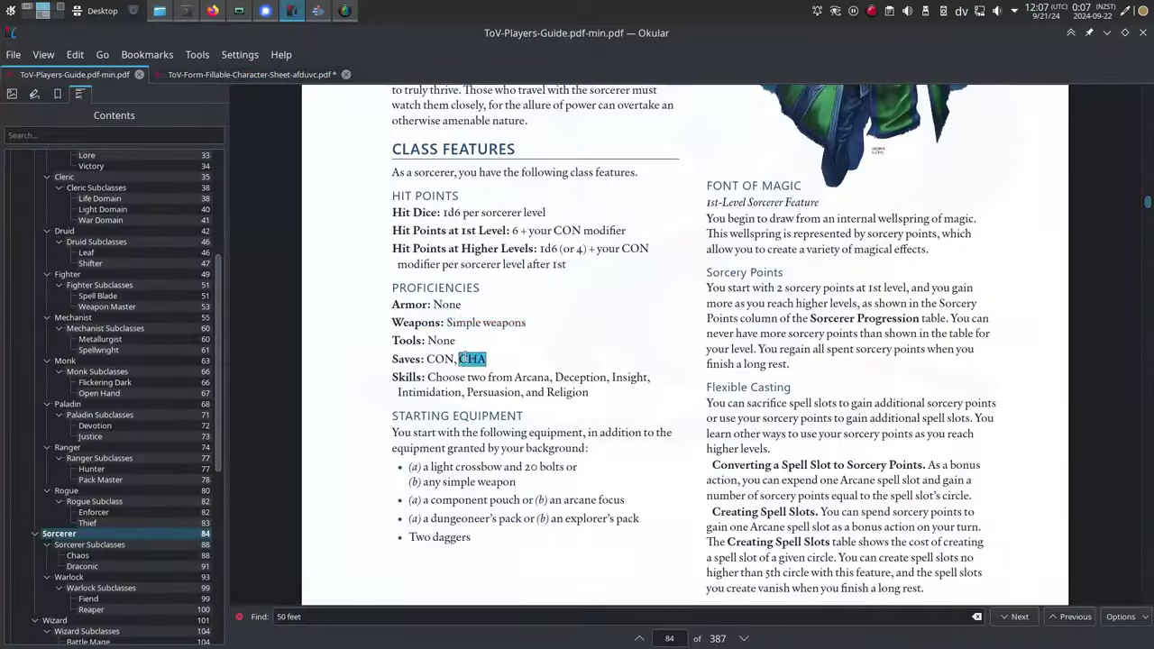
left_click(224, 76)
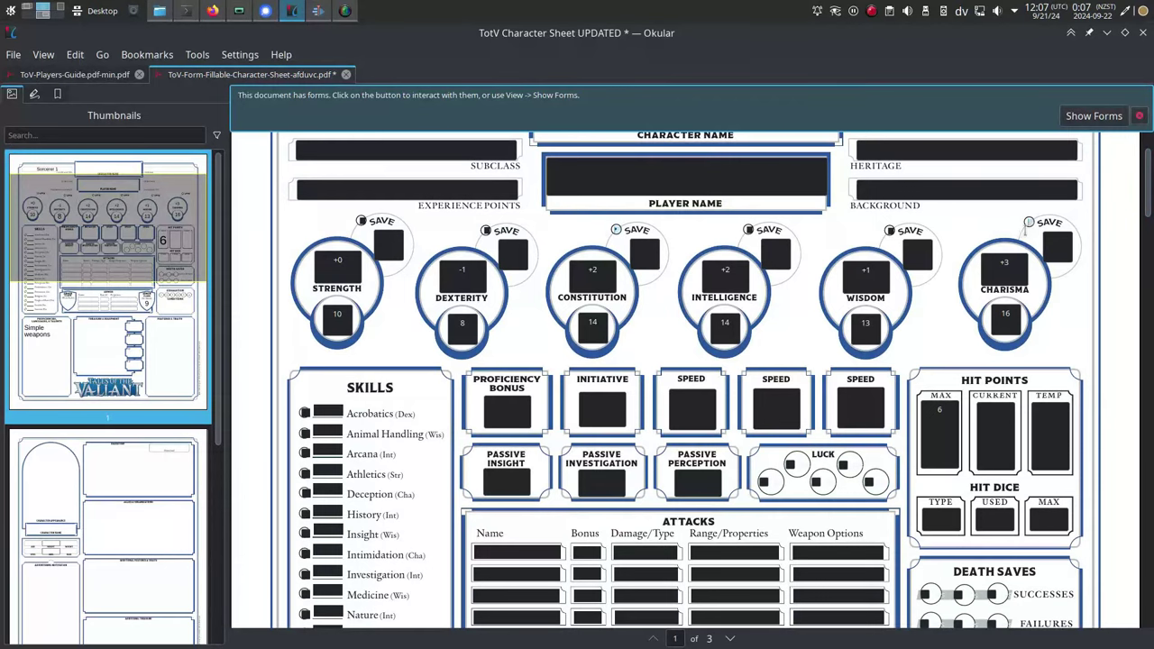
Copy the Sorcerer's starting equipment from "any simple weapon" to "Two daggers" into Treasure & Equipment, and list "Simple weapon???" as the first attack
left_click(81, 75)
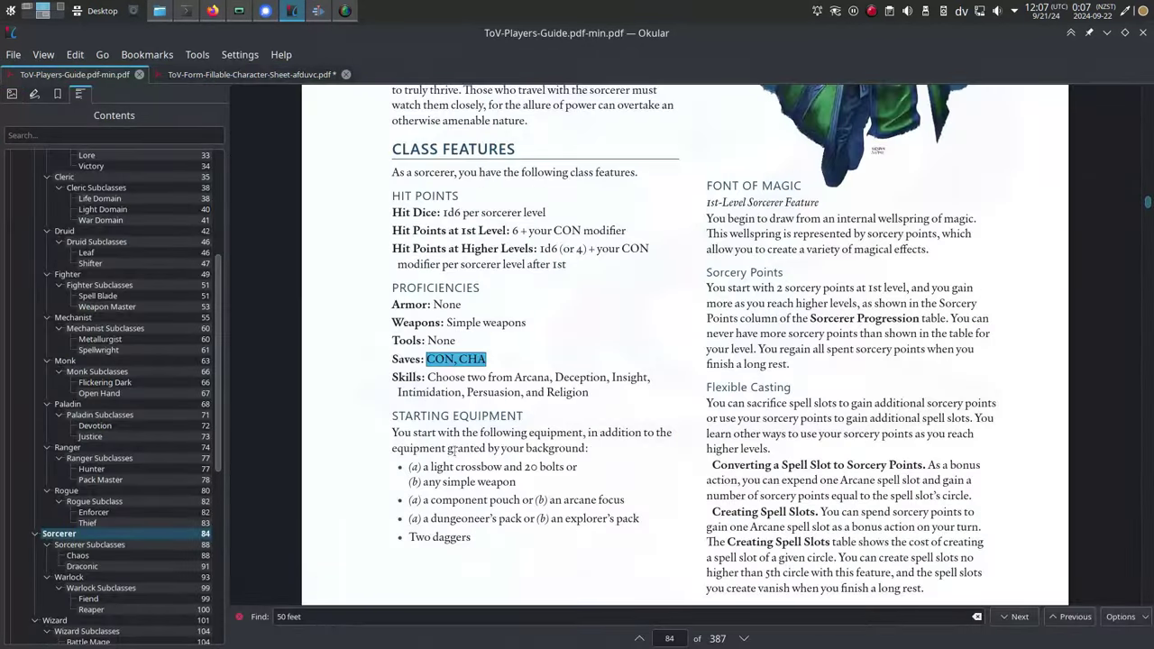
scroll(455, 447, "down", 1)
left_click_drag(482, 422, 412, 362)
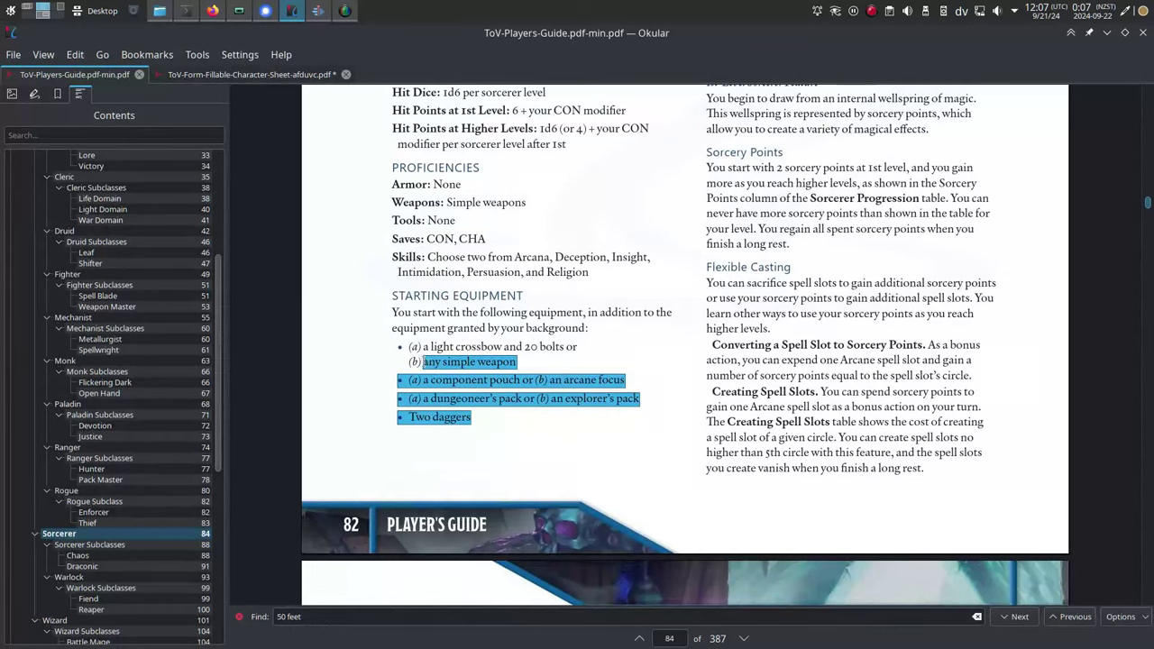
right_click(427, 354)
left_click(455, 364)
key("ctrl+Tab")
scroll(509, 188, "down", 3)
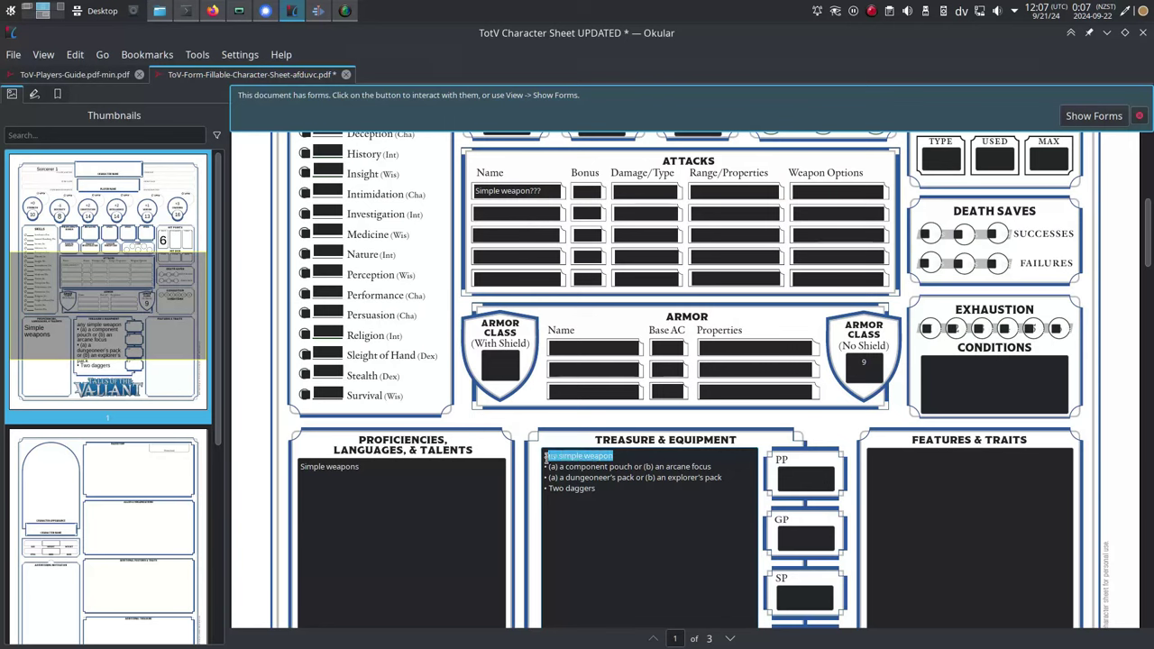
Remove the simple weapon and two daggers lines from Treasure & Equipment and list "Daggers (2)" as the second attack
scroll(580, 355, "down", 2)
key("Delete")
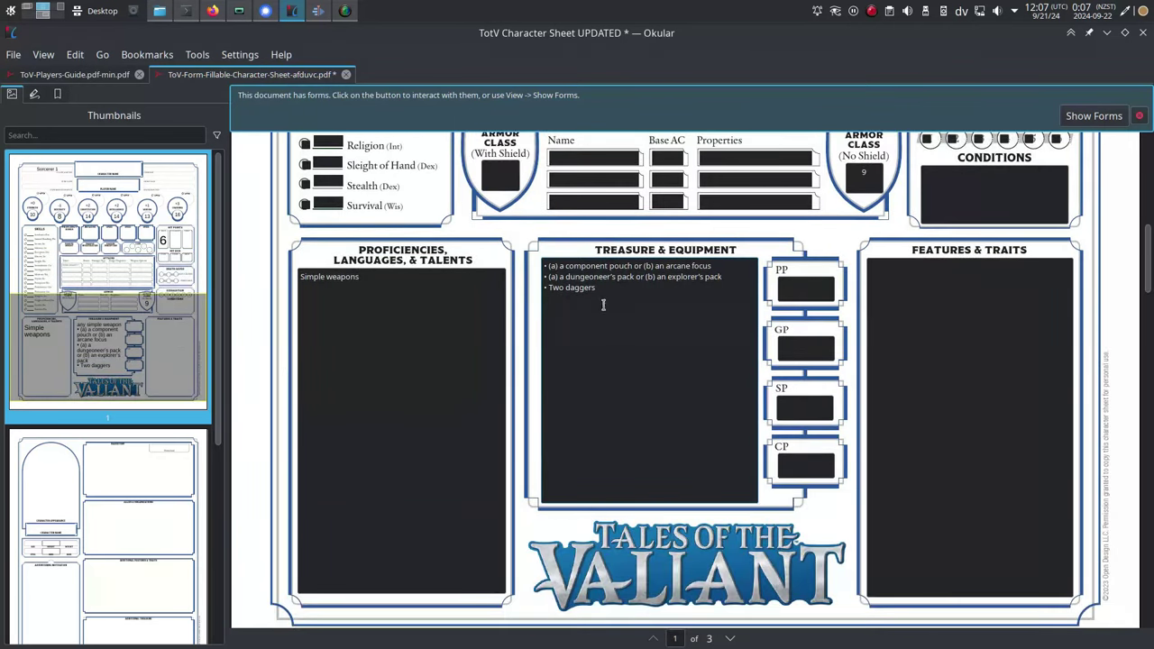
left_click_drag(604, 290, 547, 290)
scroll(562, 302, "up", 2)
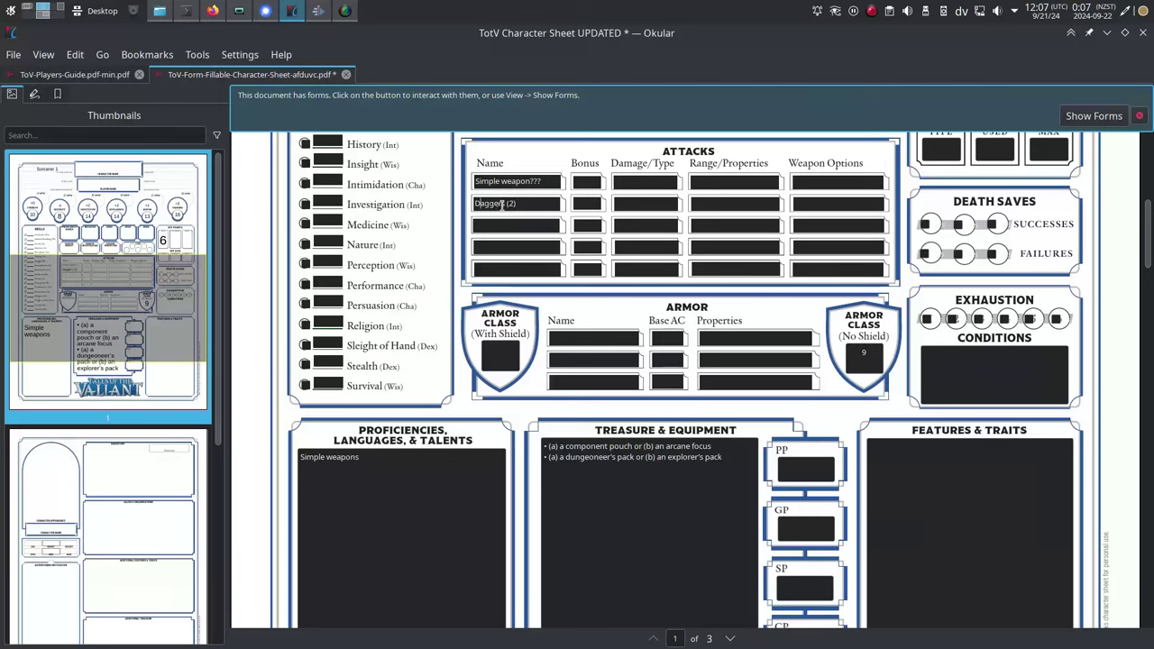
type("s")
left_click(680, 531)
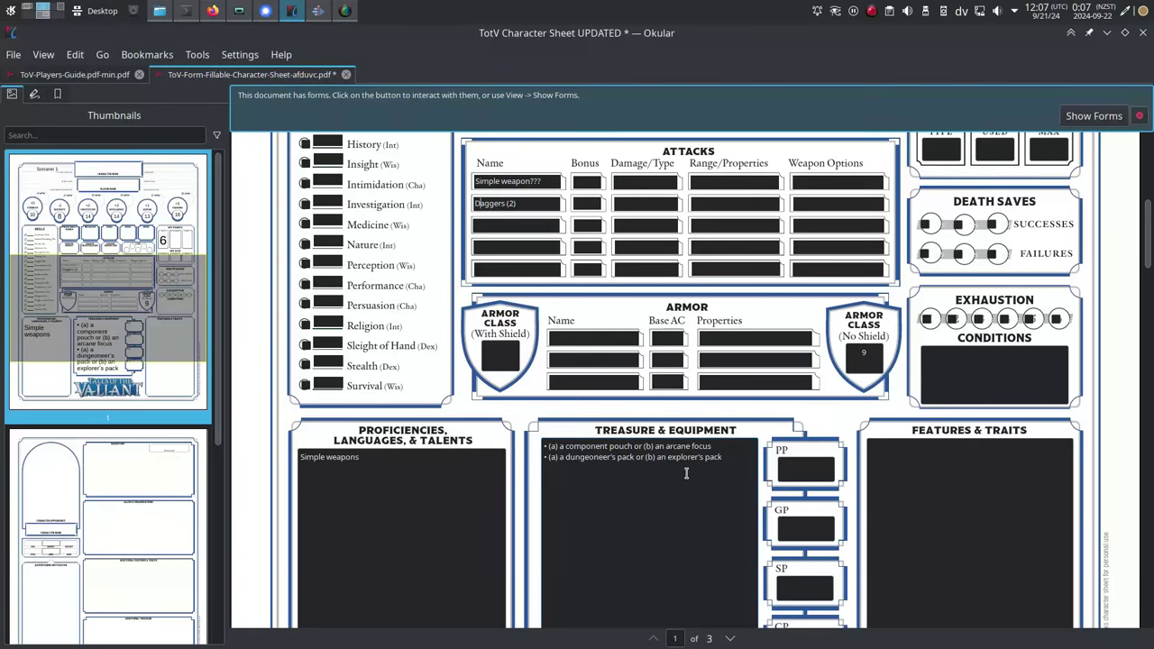
Set the first Speed value on the character sheet to 30
scroll(636, 487, "up", 5)
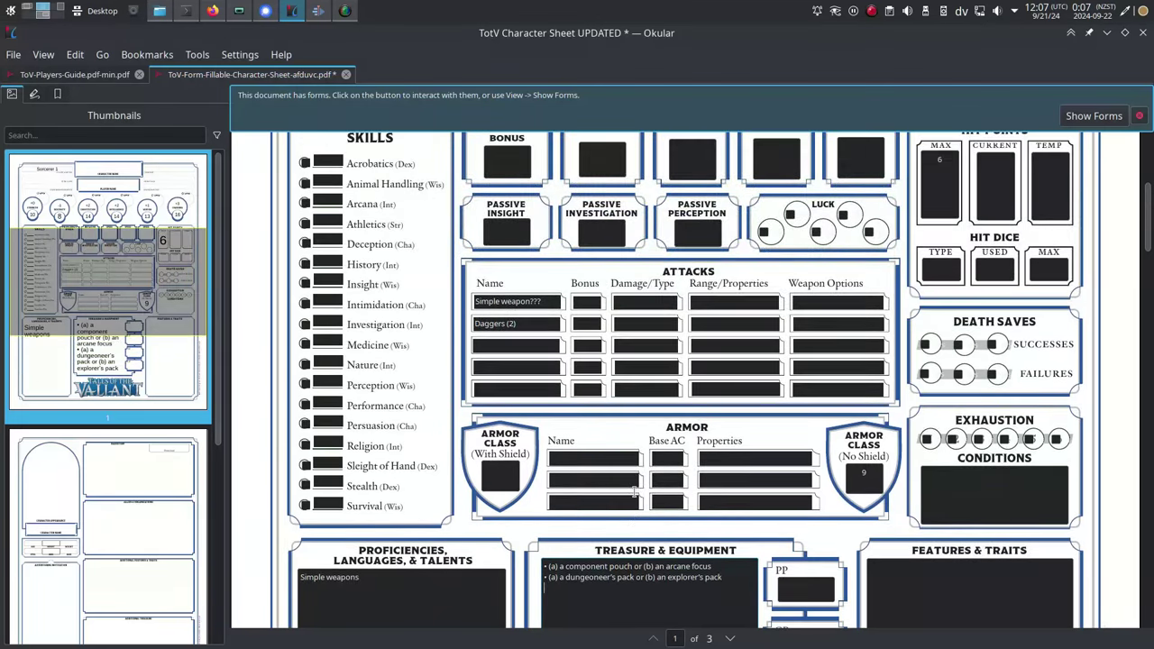
scroll(589, 431, "up", 3)
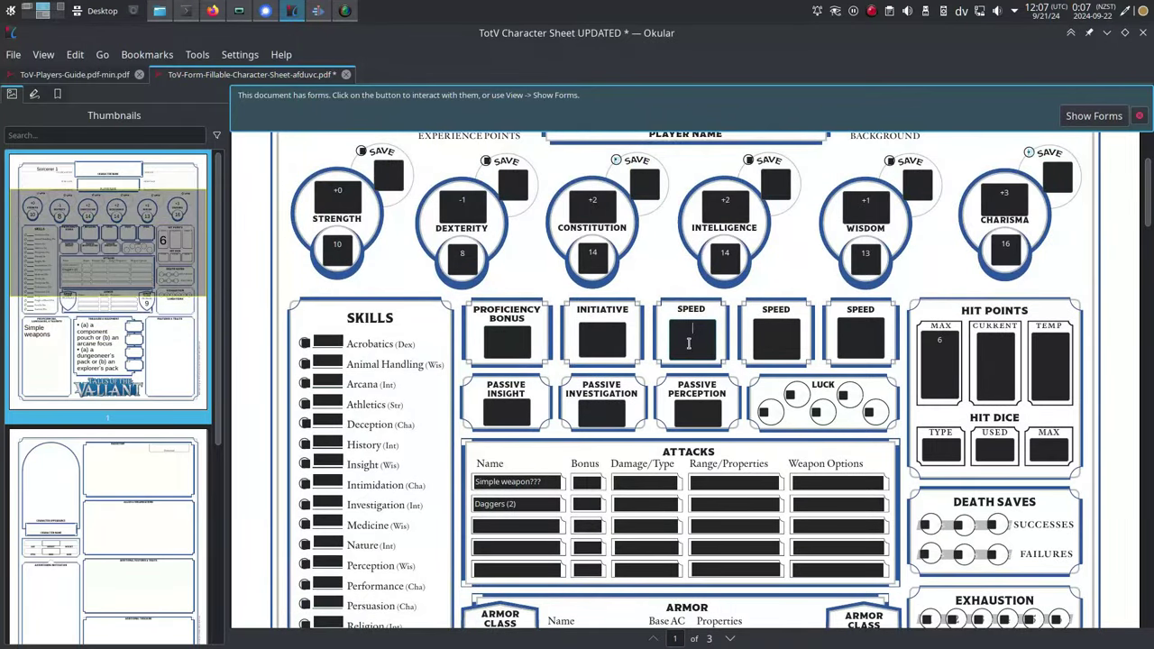
type("0")
scroll(870, 435, "down", 3)
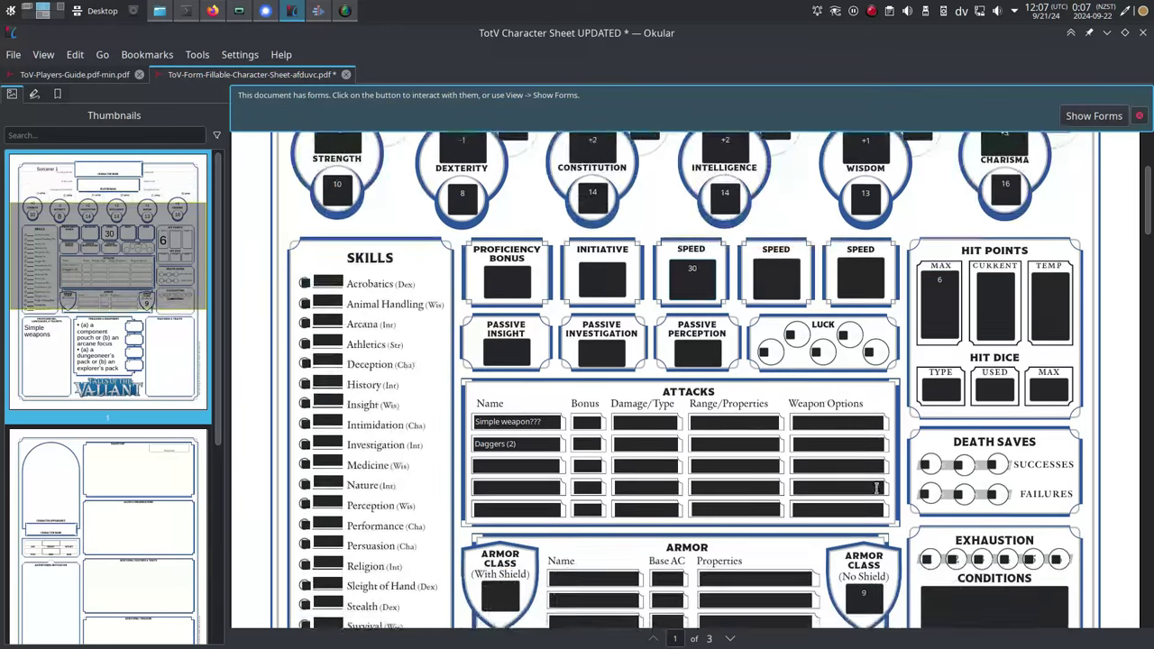
double_click(873, 532)
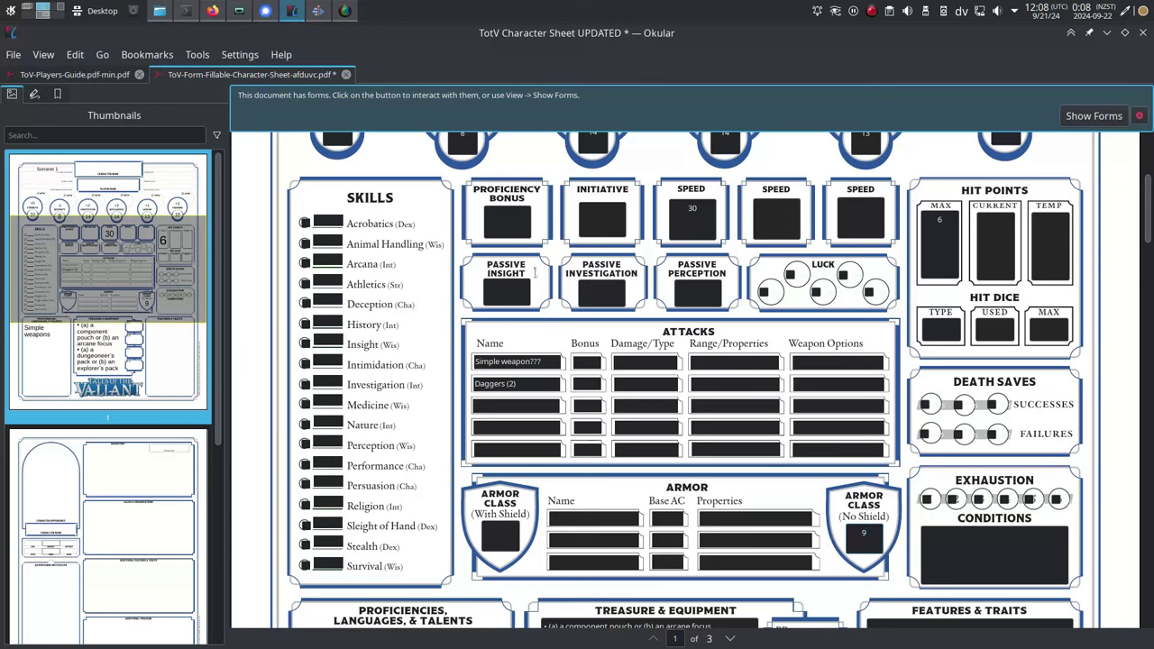
Fill in Passive Insight 11, Passive Investigation 12, Passive Perception 11 and a Proficiency Bonus of +2 on the character sheet
left_click(511, 291)
scroll(511, 291, "up", 3)
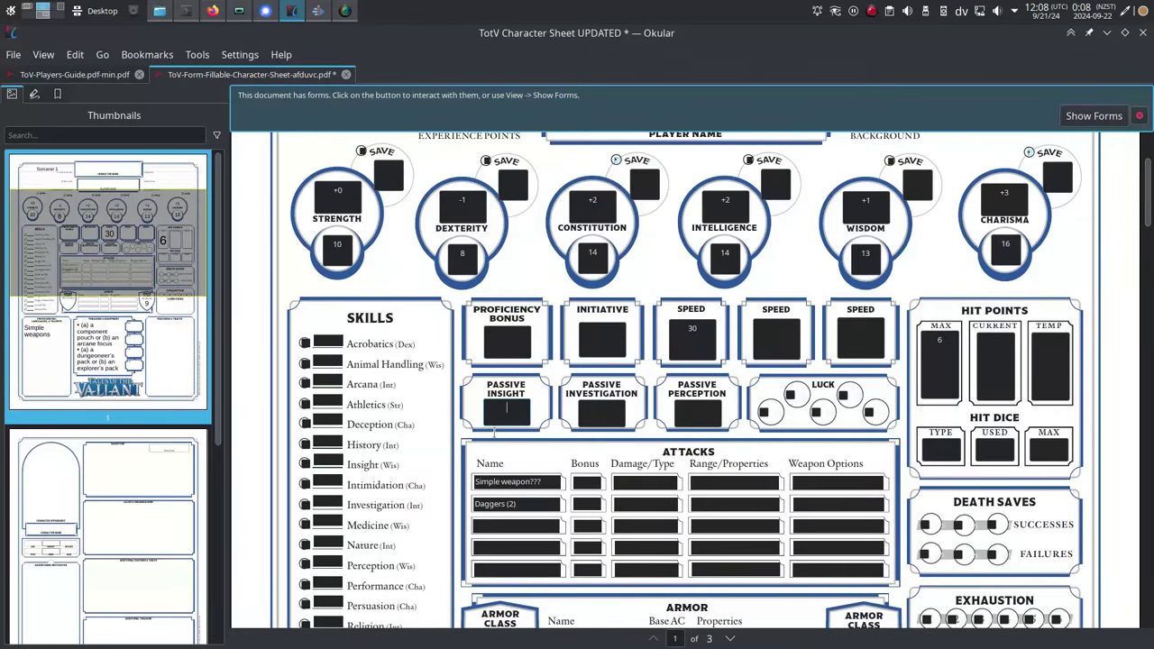
type("11")
left_click(604, 413)
type("1")
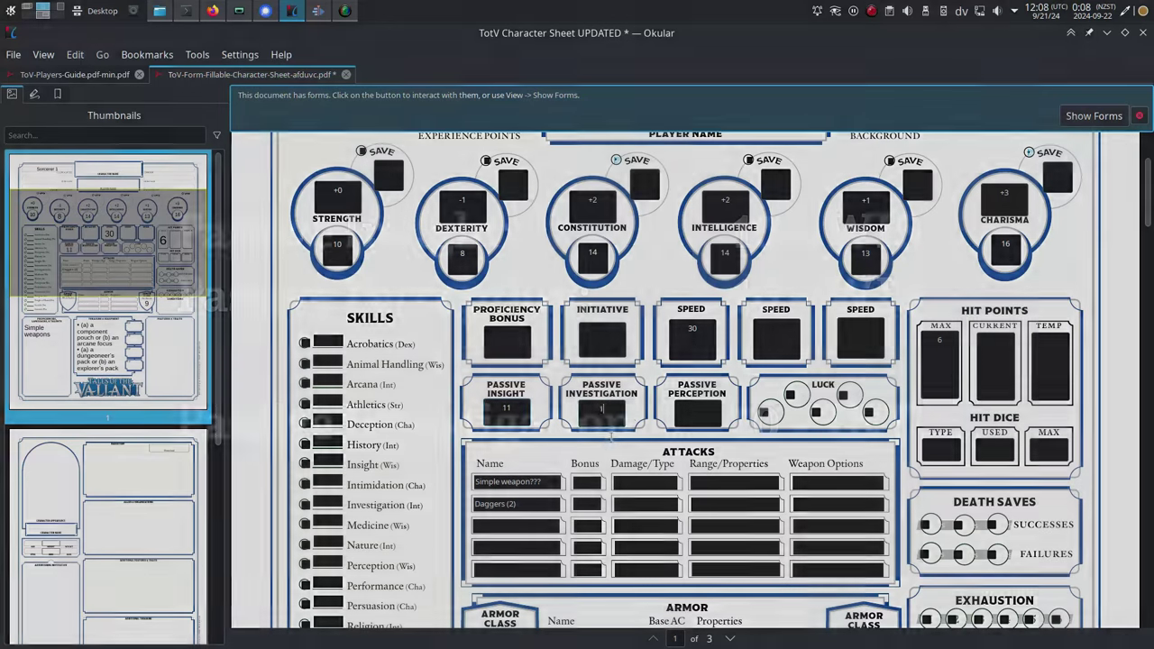
type("2")
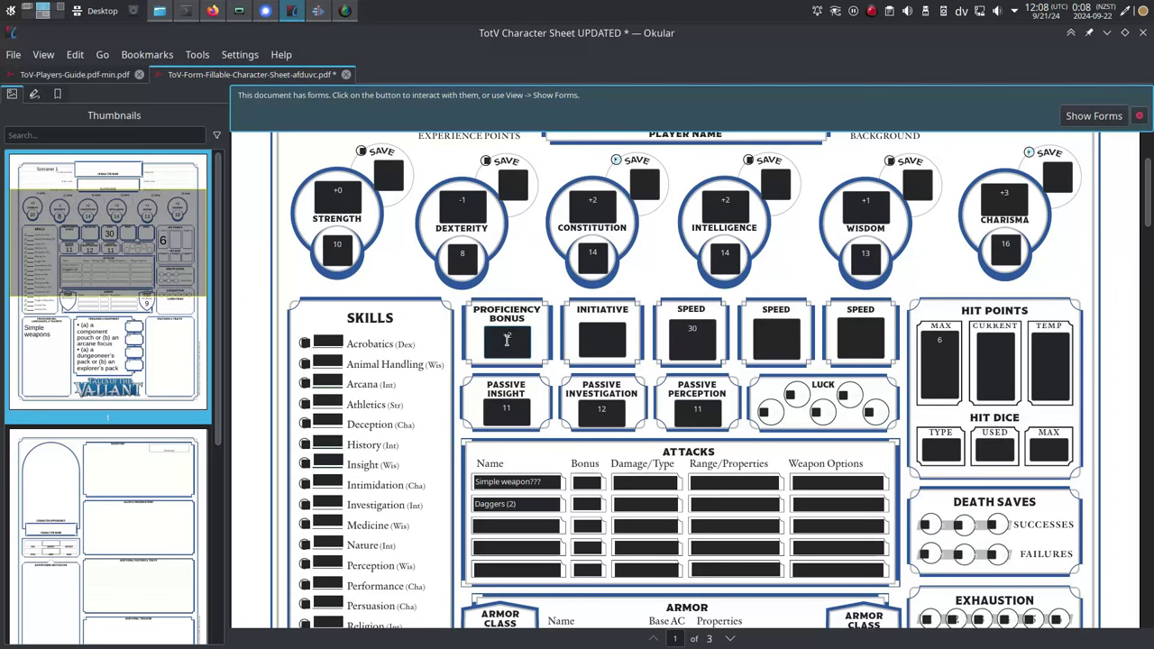
type("+2")
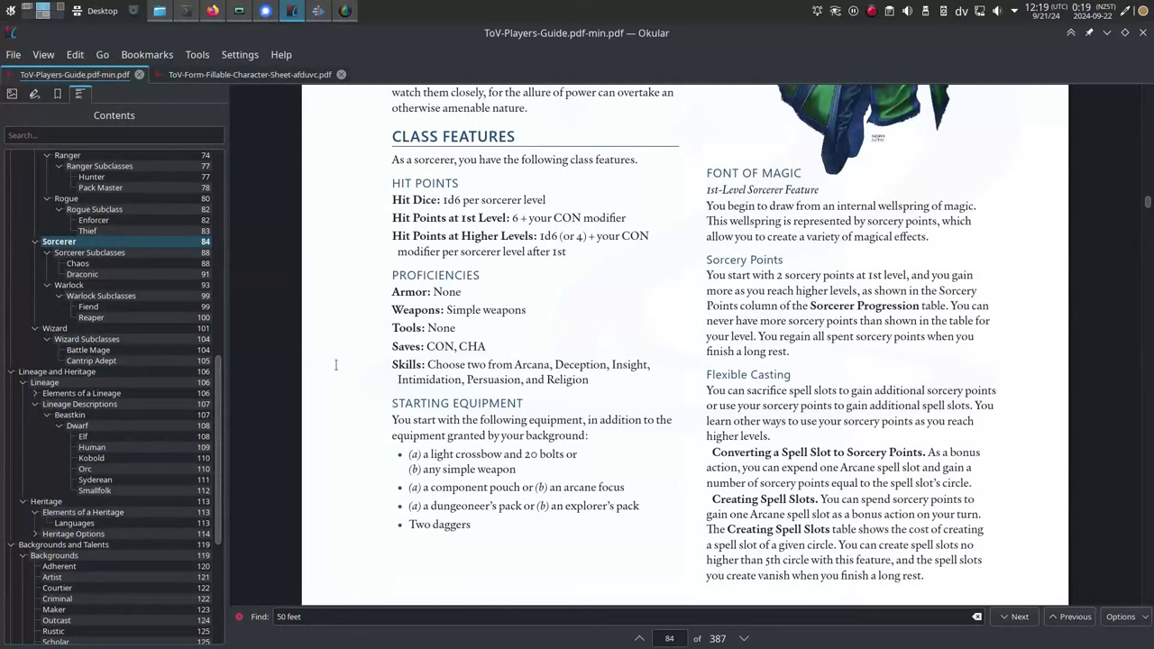
Check the Sorcerer's skill choices in the guide and mark Arcana, Religion, Insight and Investigation as proficient on the sheet
left_click_drag(389, 365, 607, 390)
left_click(607, 389)
left_click(191, 75)
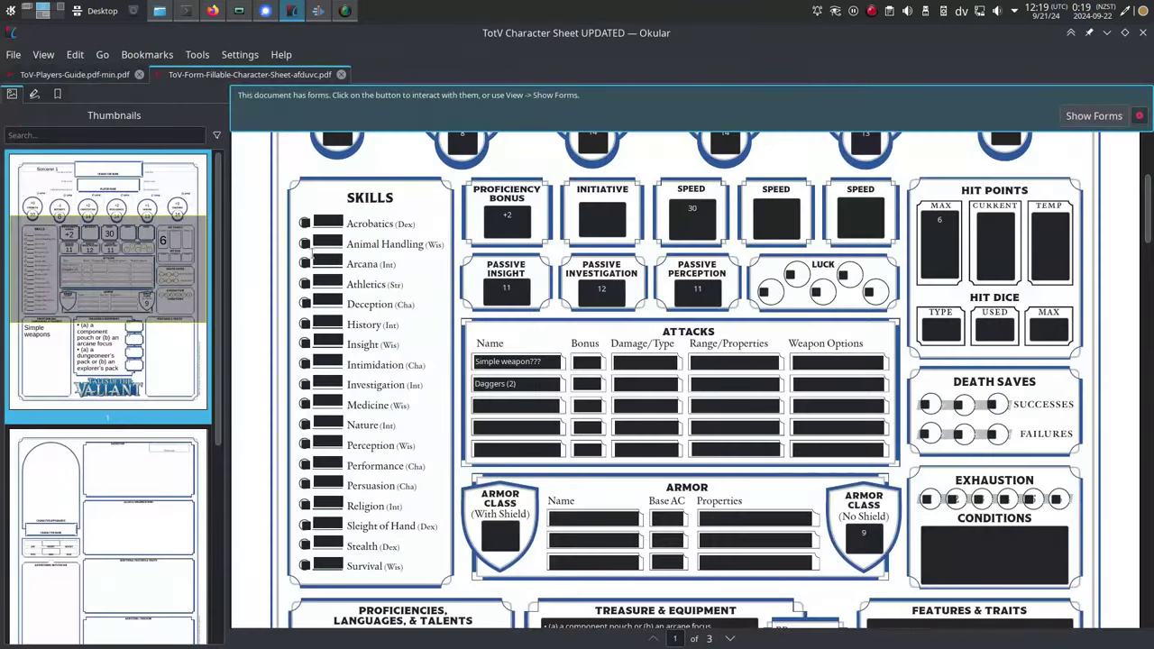
left_click(305, 263)
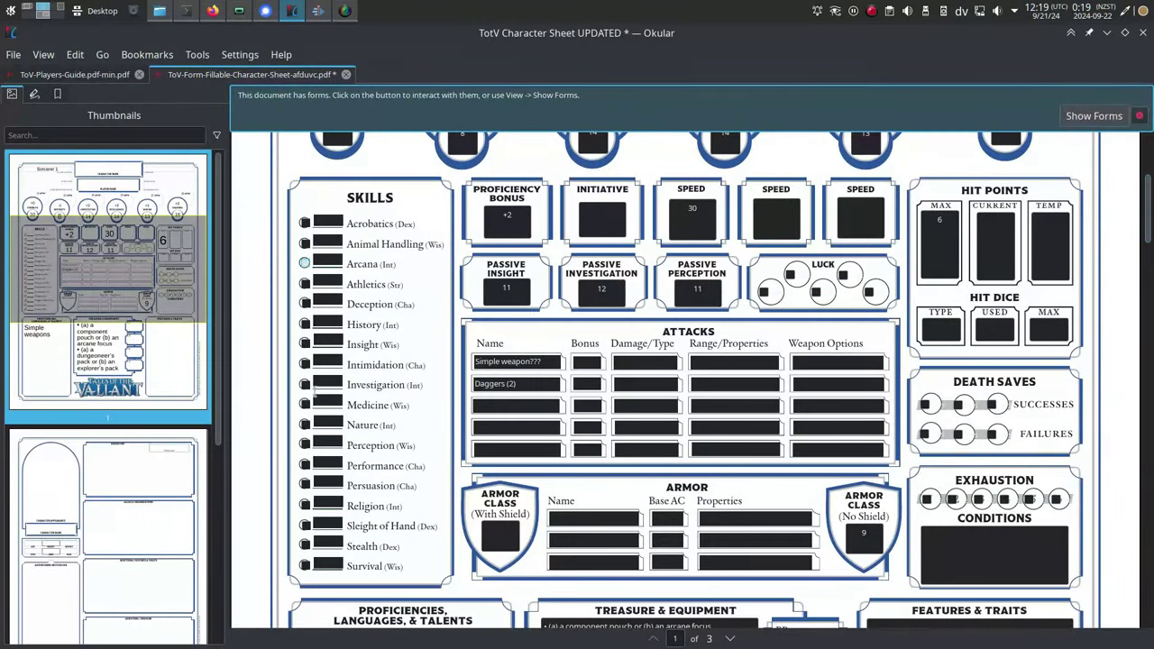
left_click(306, 506)
left_click(305, 344)
left_click(305, 385)
Look through the guide's Lineage section, from the elements of a lineage to the beastkin, dwarf, elf, human, kobold and orc descriptions
left_click(75, 74)
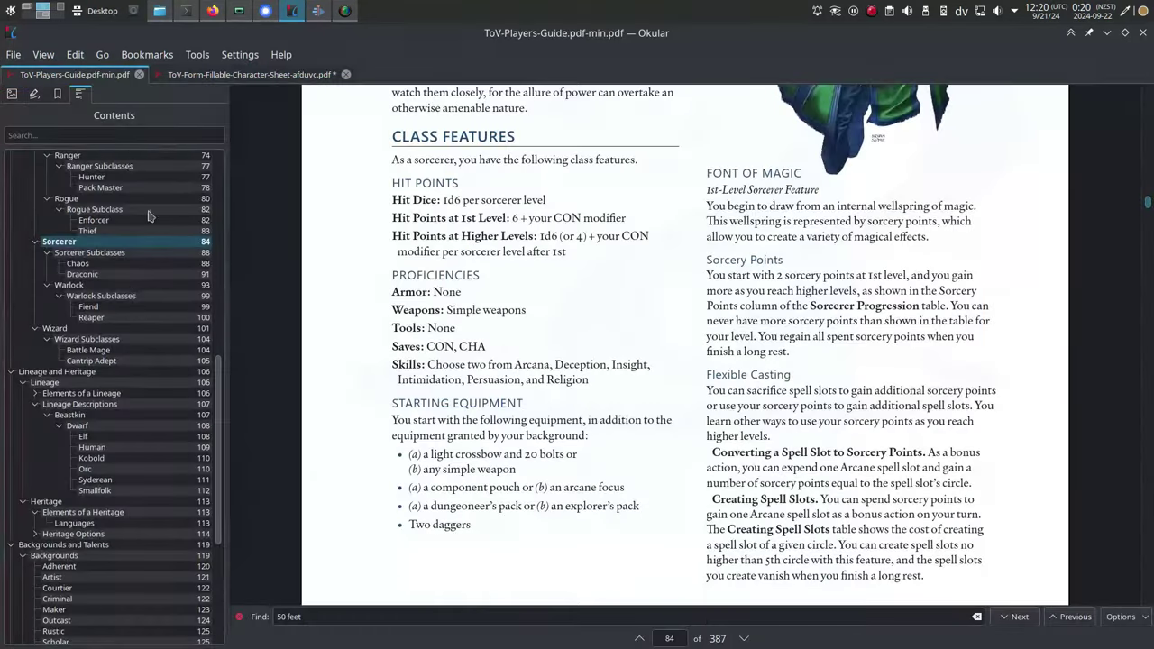
left_click(45, 383)
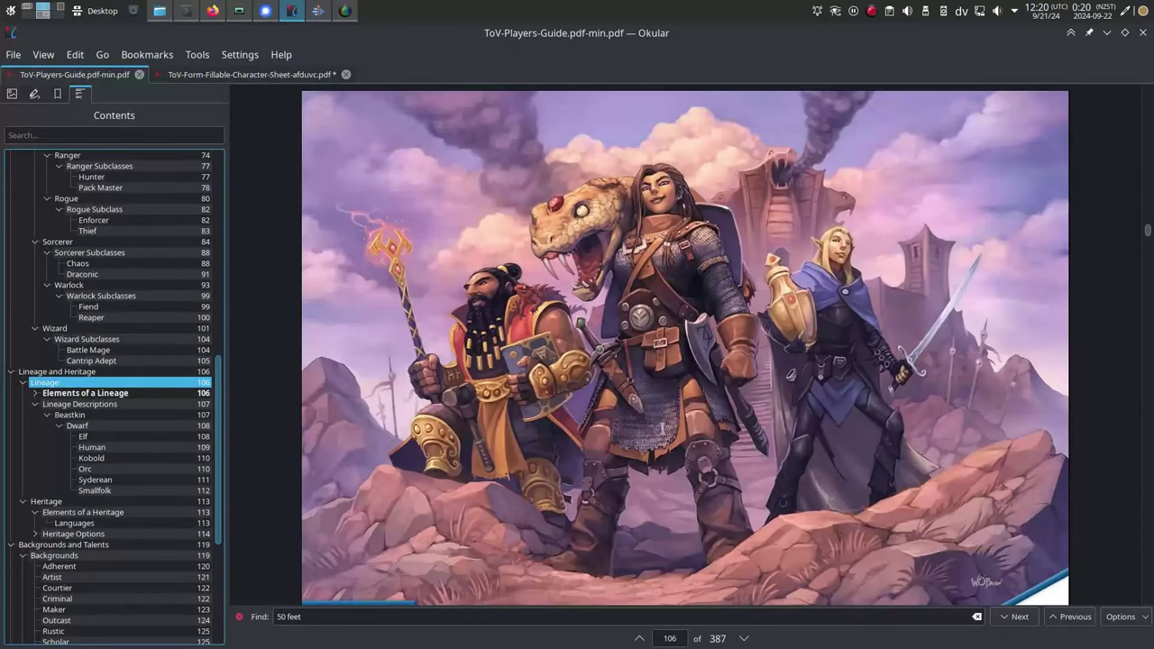
scroll(662, 423, "down", 6)
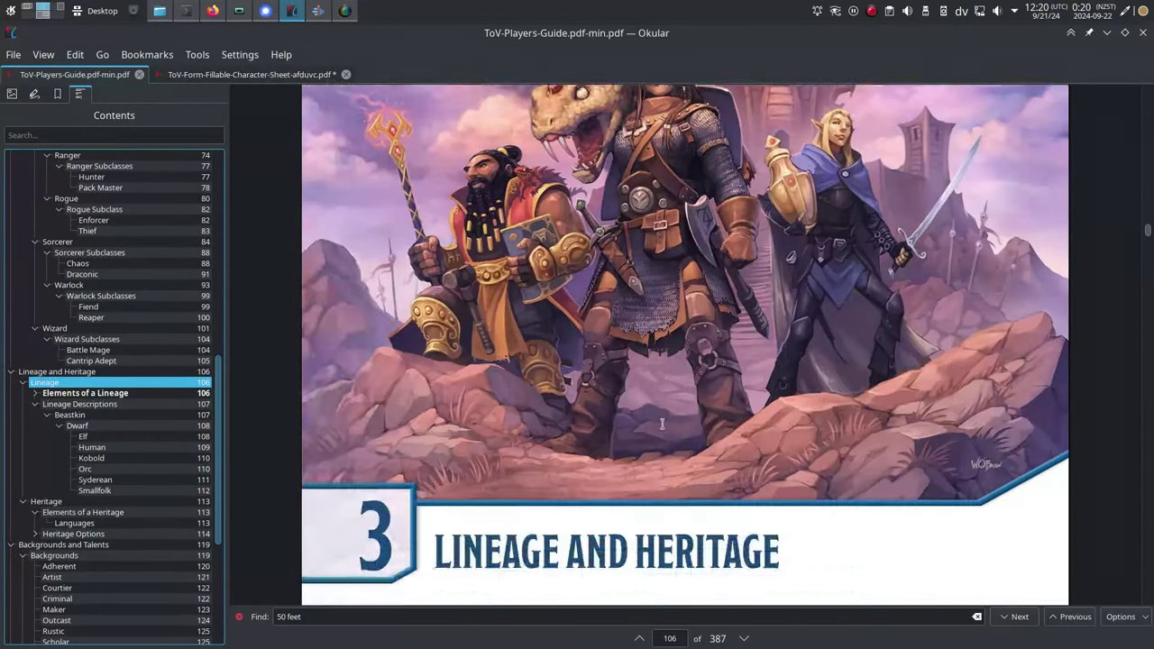
scroll(661, 418, "down", 4)
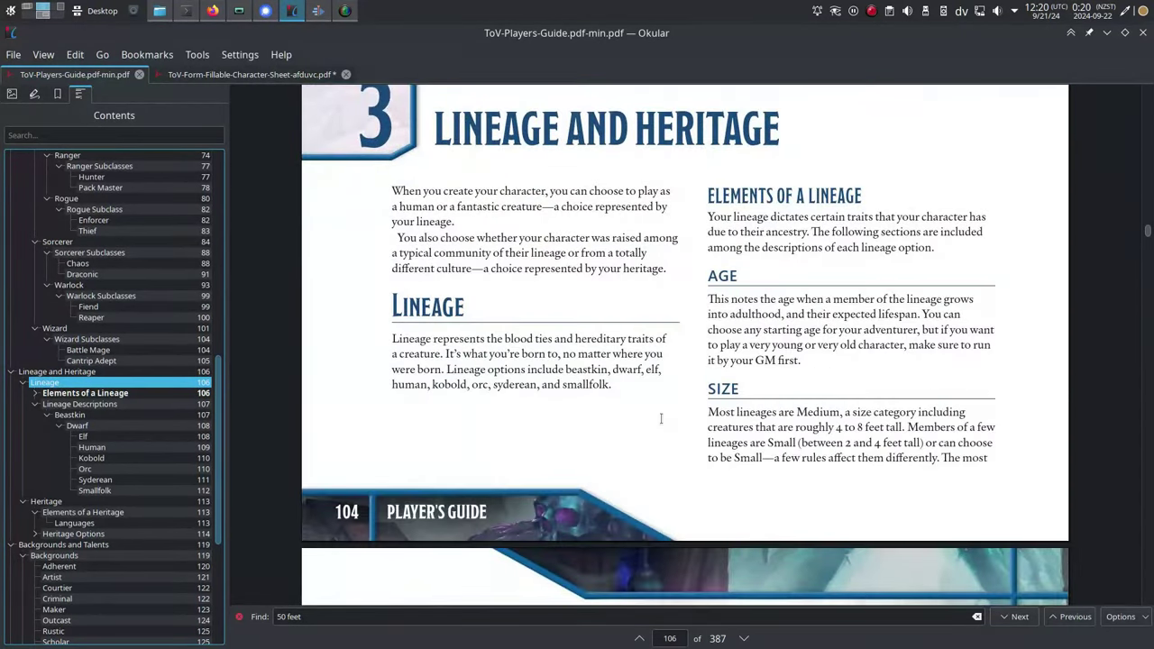
scroll(660, 419, "down", 10)
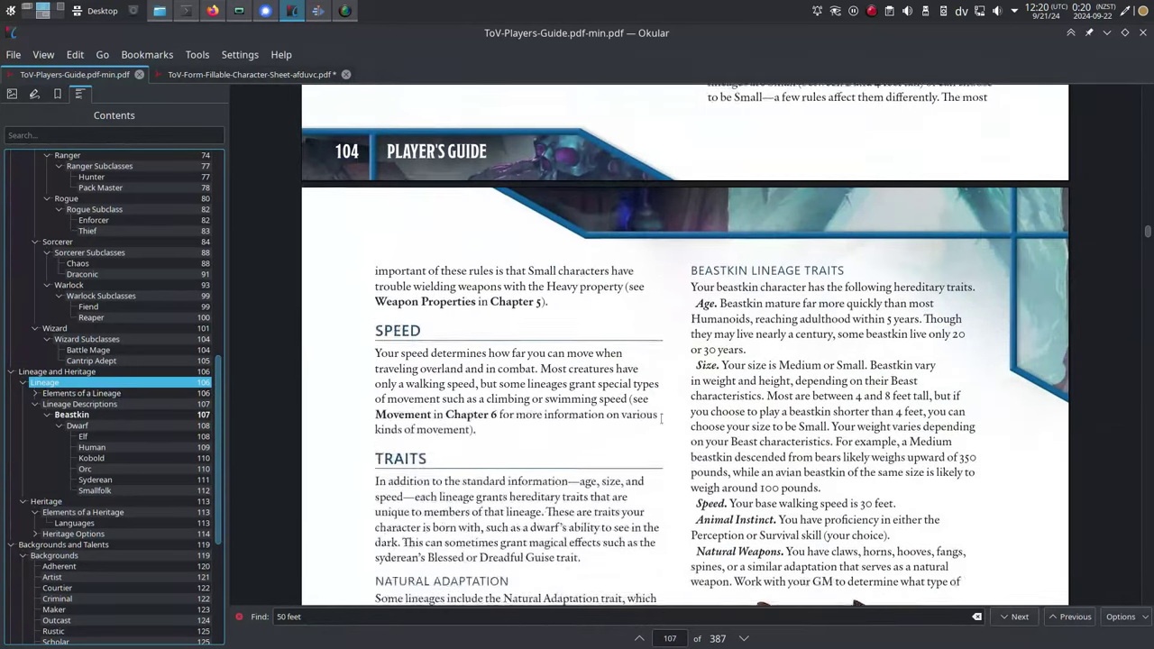
scroll(661, 418, "down", 10)
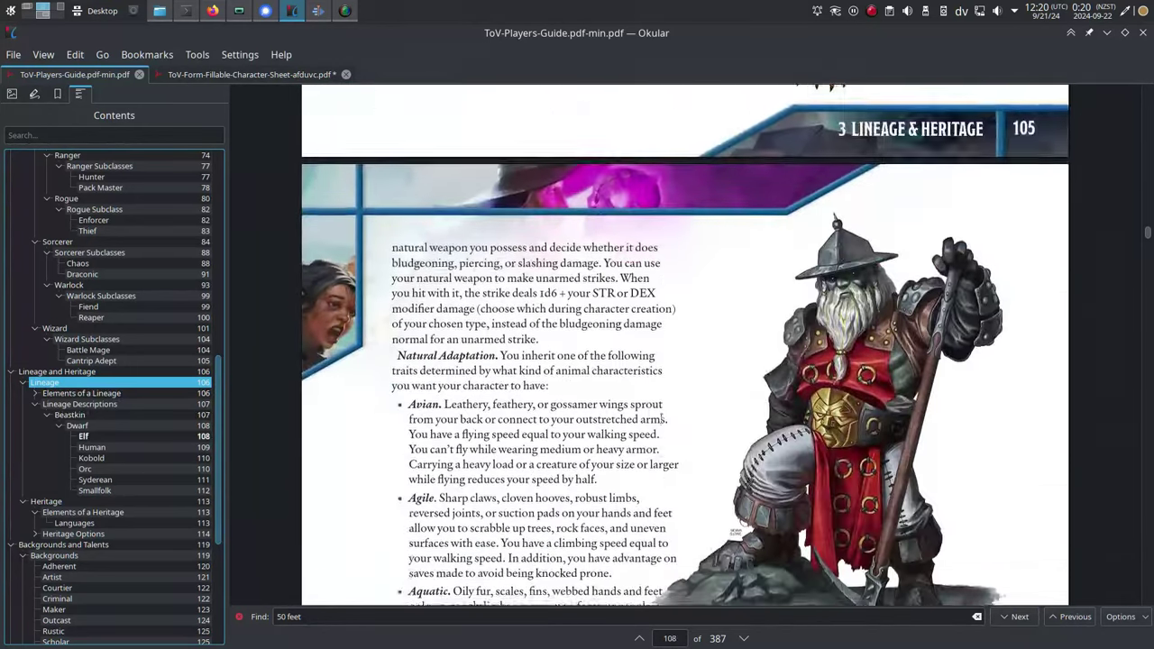
scroll(661, 418, "down", 7)
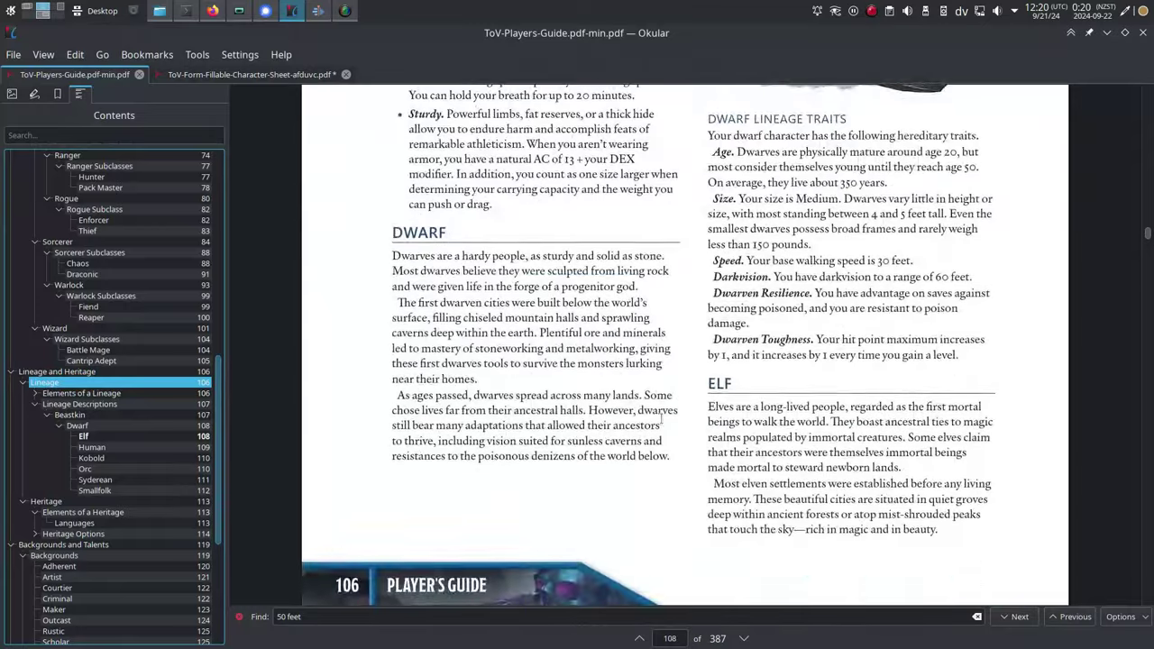
scroll(660, 418, "down", 12)
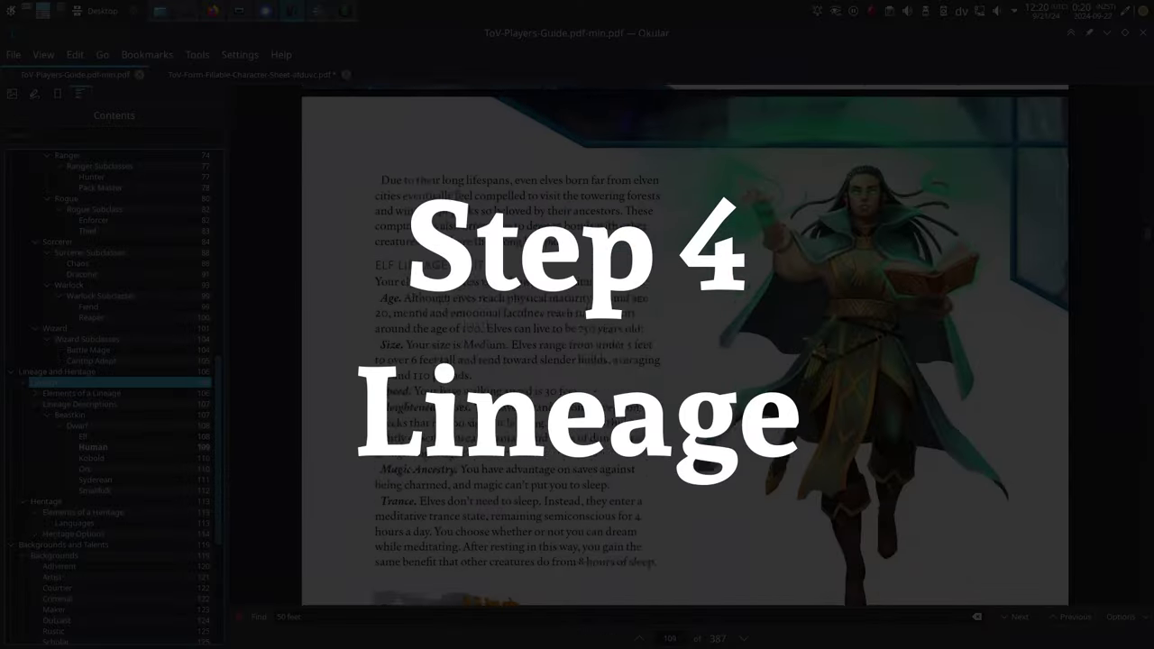
scroll(685, 345, "down", 5)
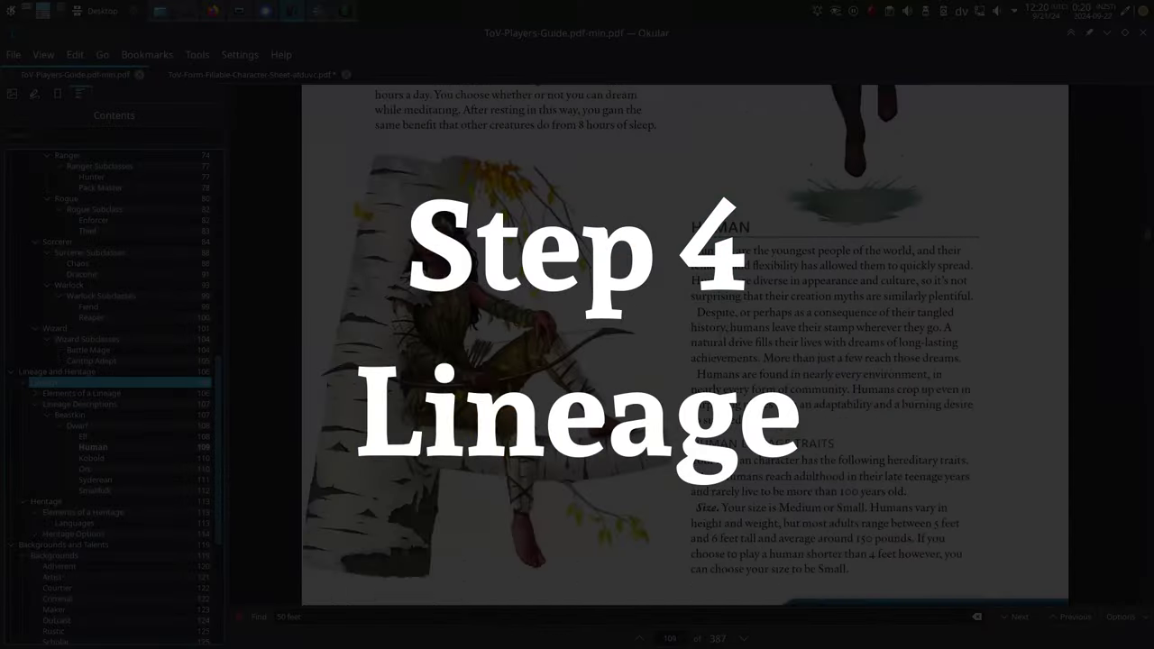
scroll(362, 502, "down", 20)
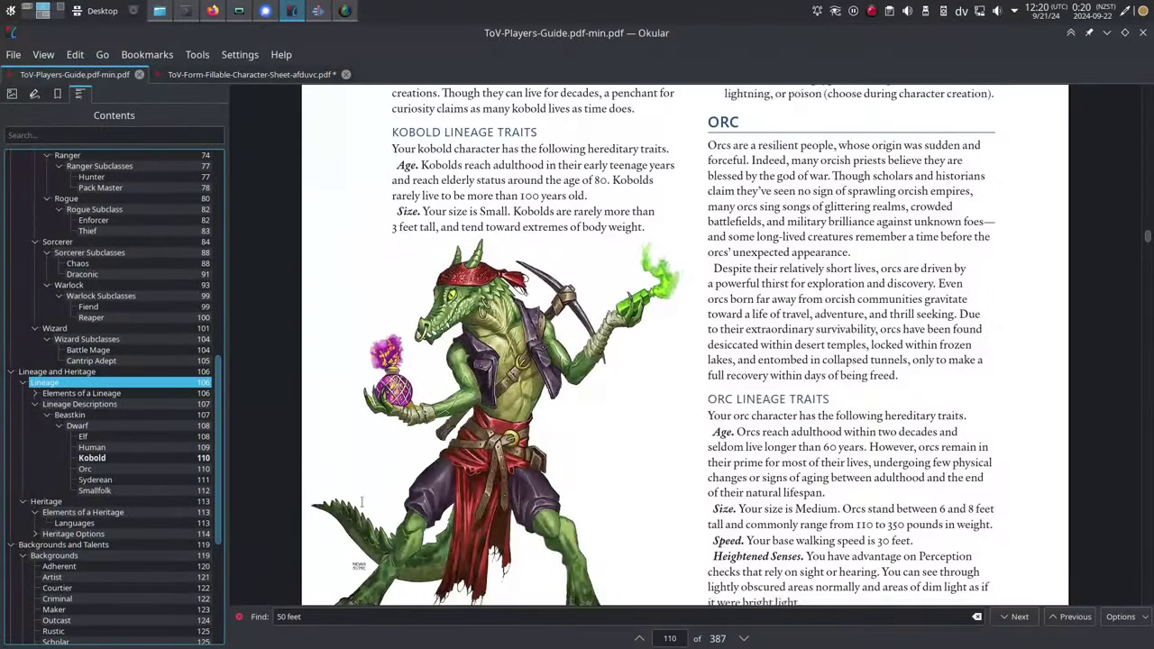
Go to the Syderean lineage description in the guide and read through to the Syderean lineage traits
left_click(128, 479)
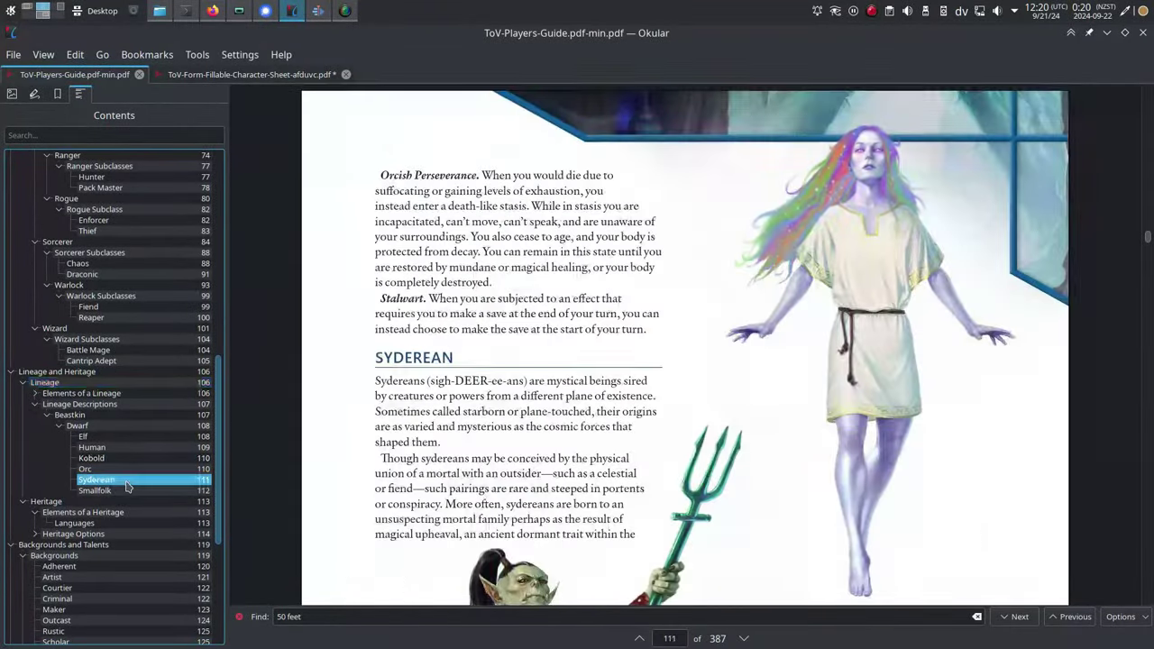
scroll(541, 386, "down", 4)
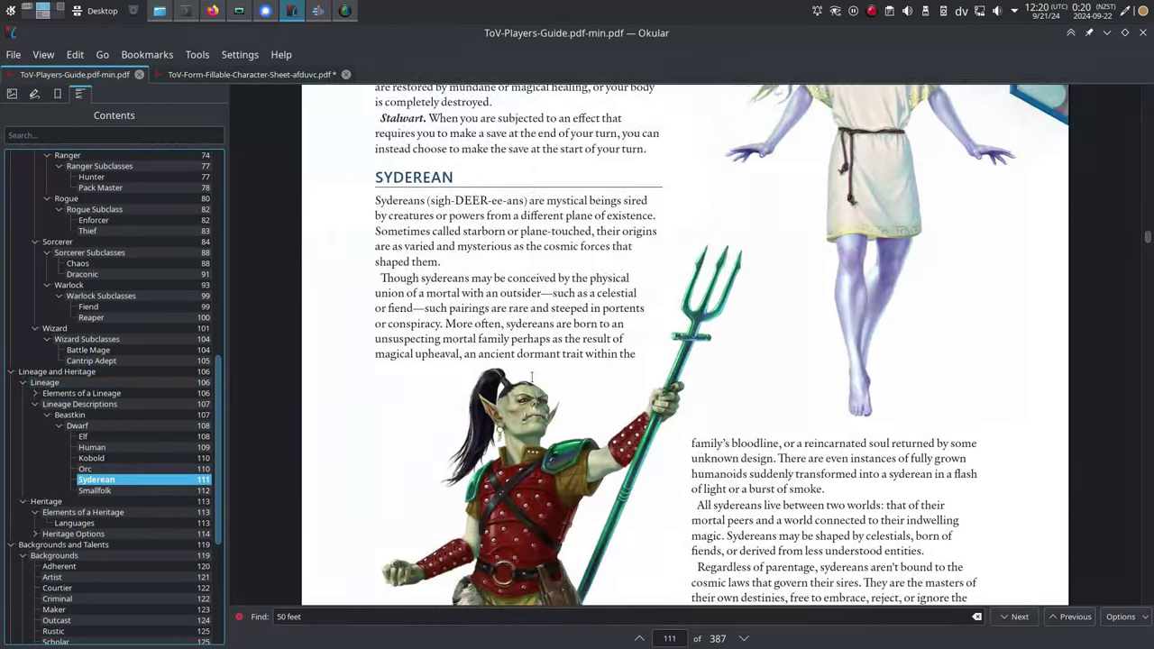
scroll(523, 366, "down", 3)
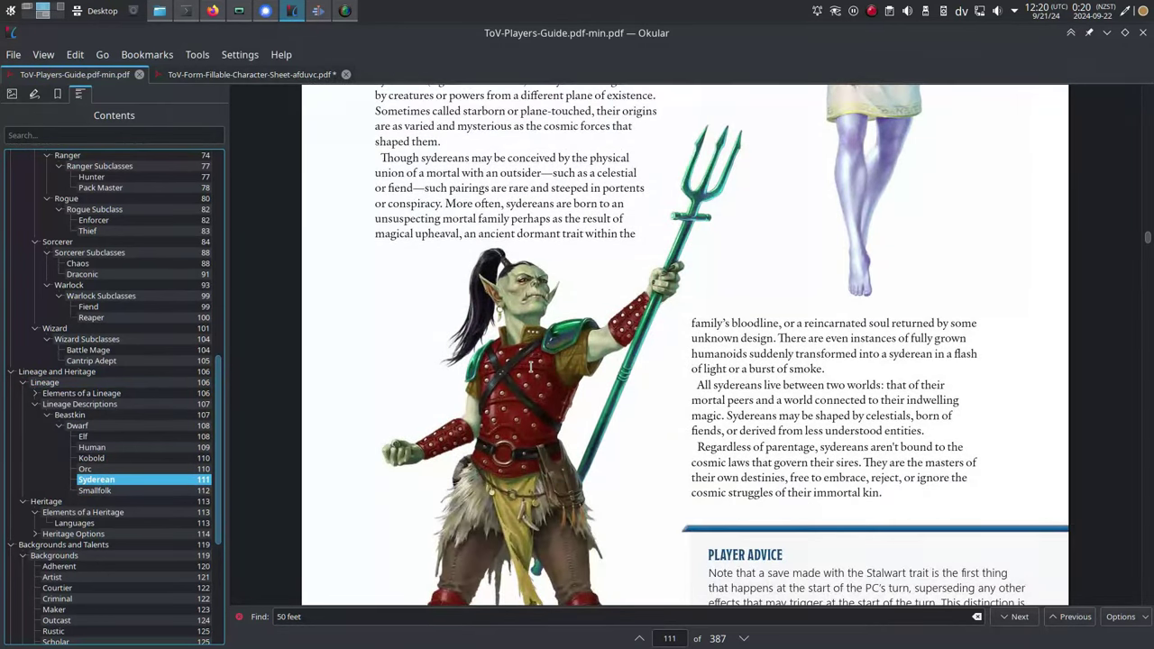
scroll(531, 365, "down", 4)
scroll(531, 366, "down", 4)
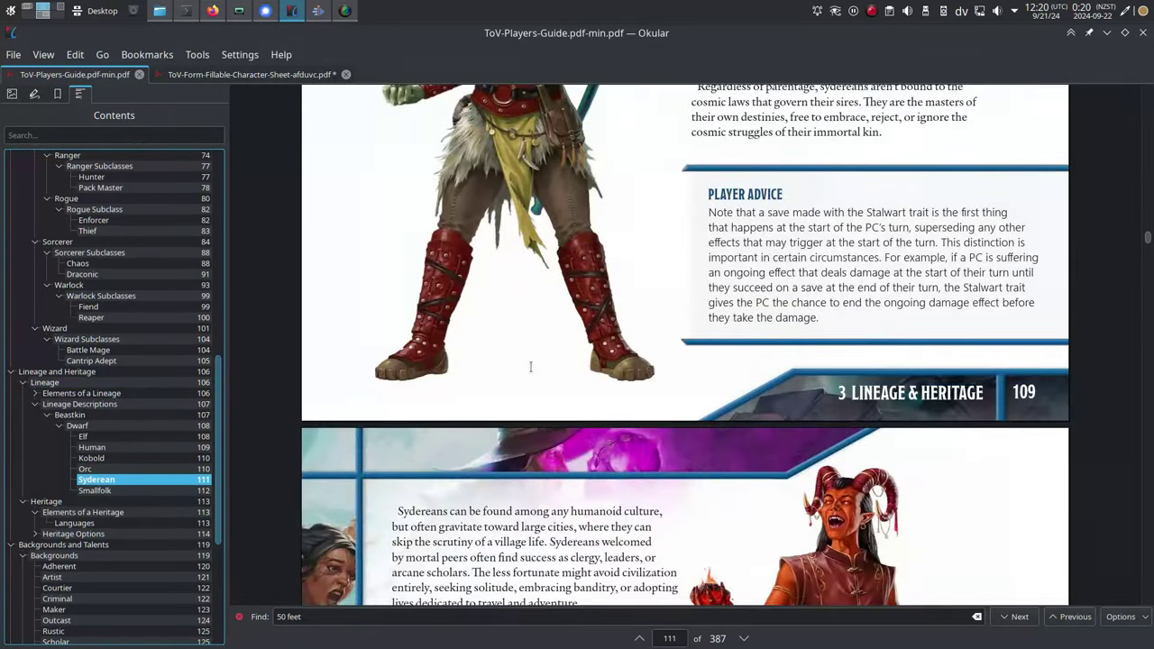
scroll(531, 366, "down", 8)
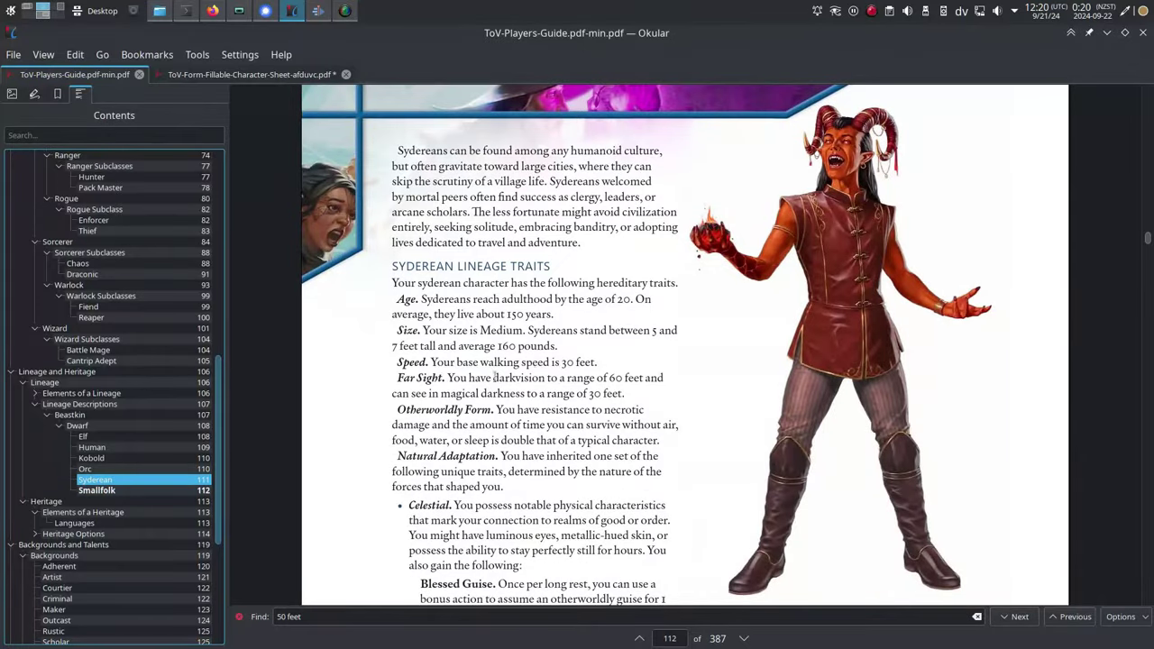
scroll(478, 381, "down", 3)
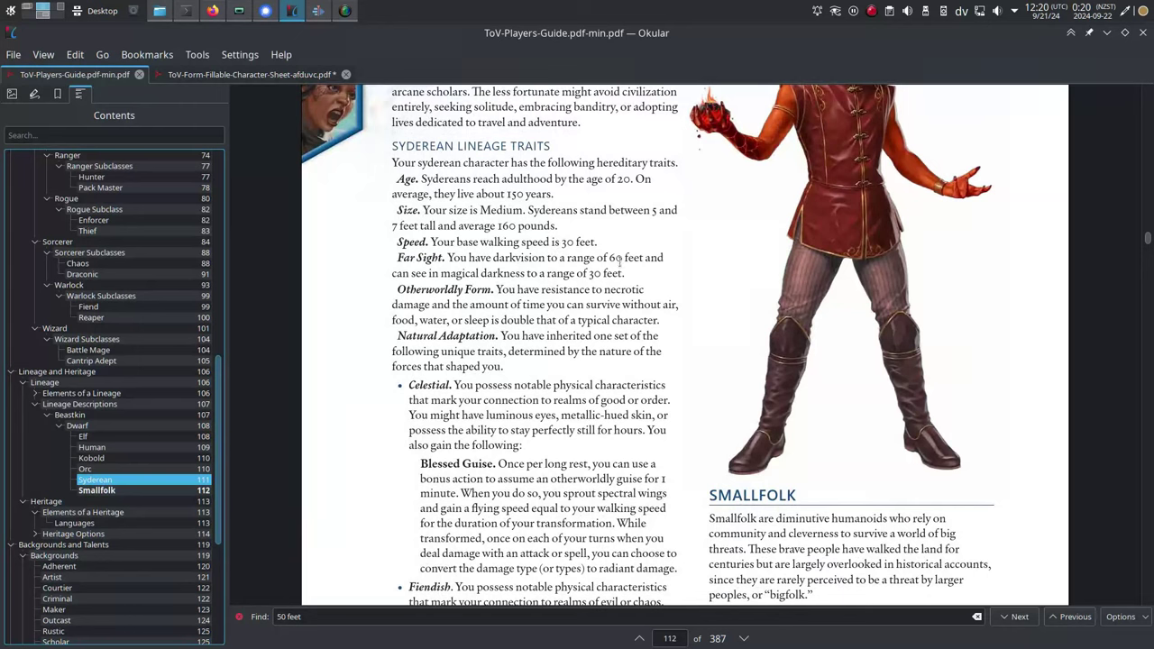
Copy the Syderean Far Sight text from "darkvision to a range of 60 feet" to "30 feet" into the sheet's Features & Traits
left_click_drag(493, 258, 606, 272)
right_click(606, 272)
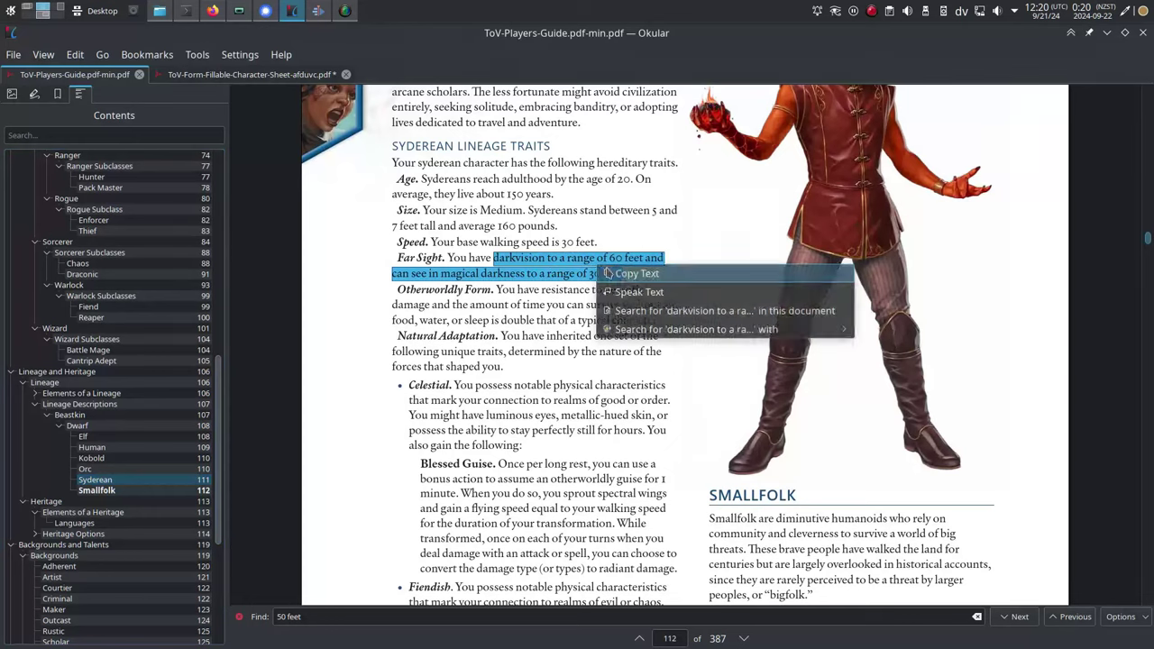
left_click(631, 273)
left_click(252, 74)
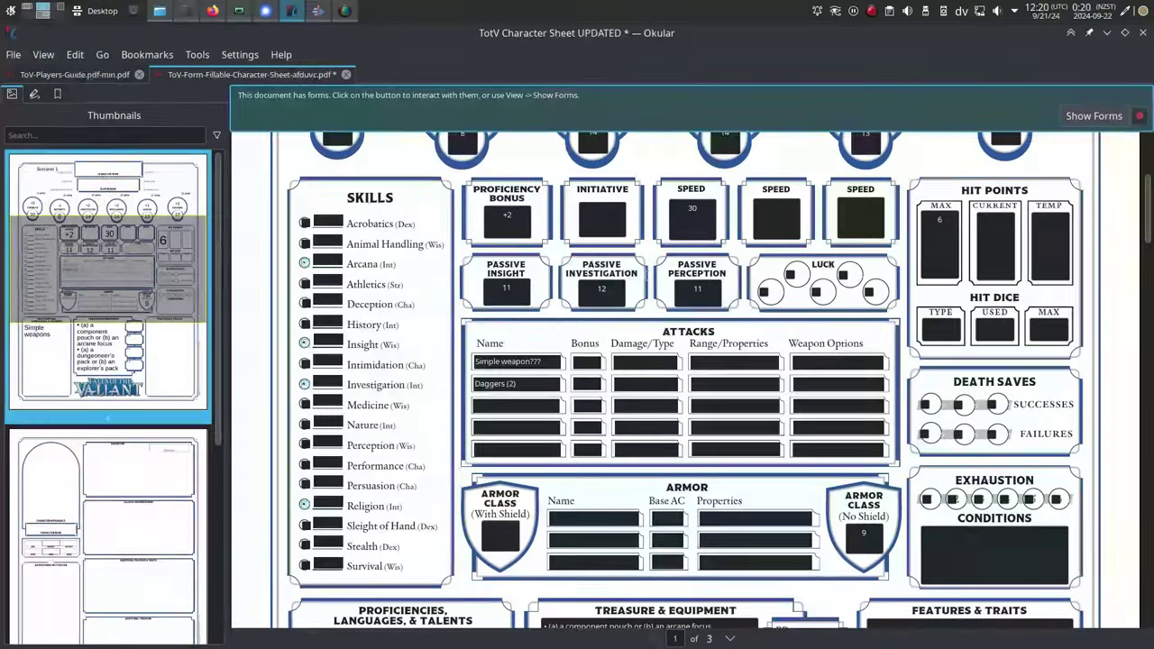
scroll(1021, 309, "down", 5)
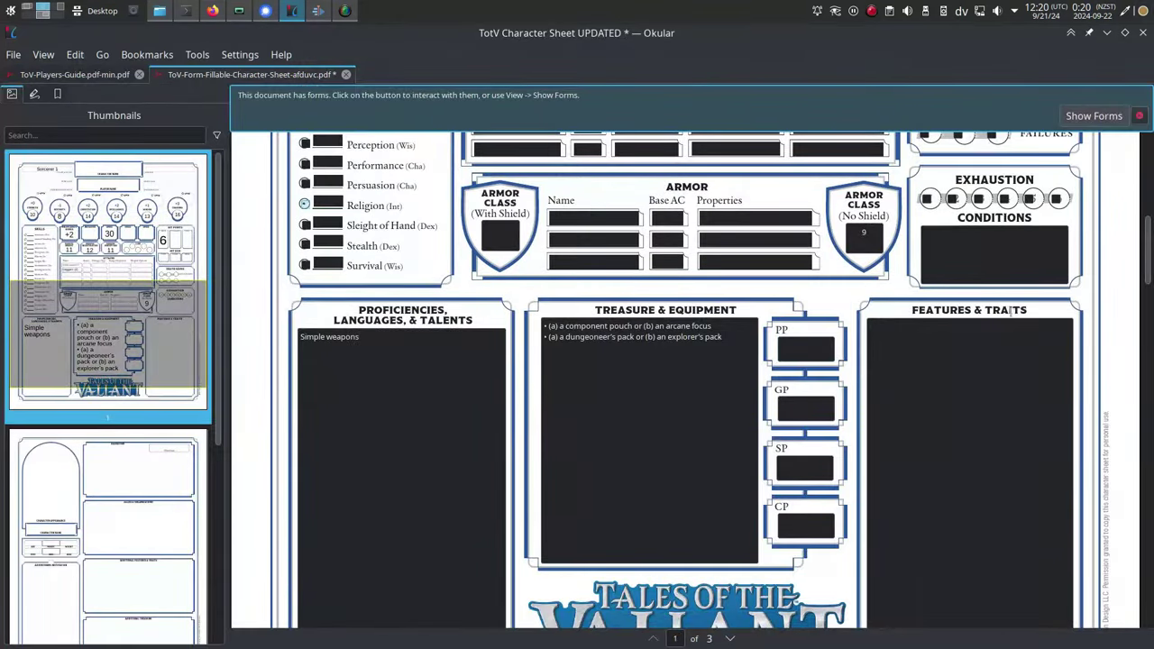
right_click(944, 391)
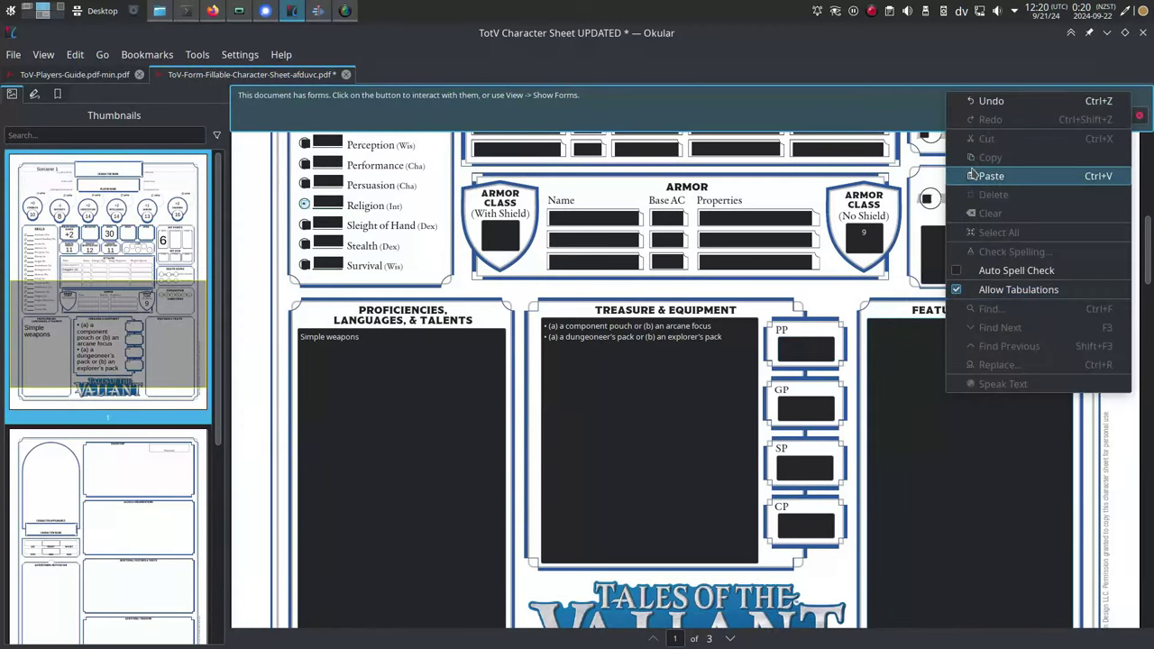
left_click(991, 176)
Copy the Otherworldly Form text from "resistance to necrotic" to "typical character." and add it below the darkvision entry in Features & Traits
left_click(81, 74)
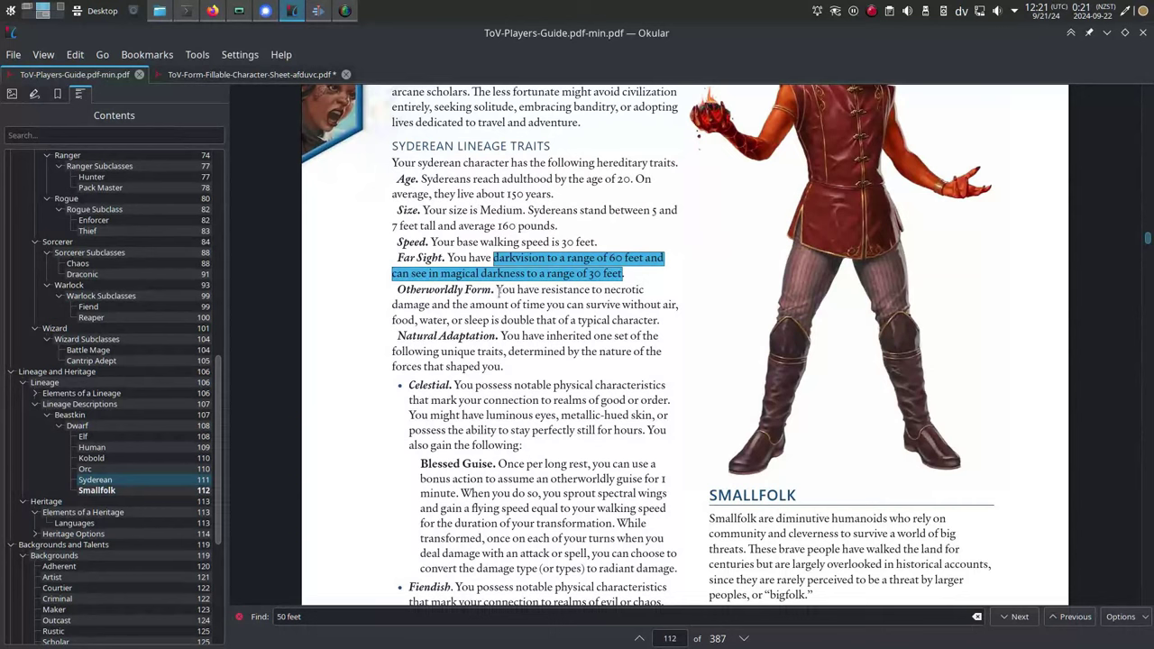
left_click_drag(541, 291, 662, 317)
right_click(648, 310)
left_click(678, 321)
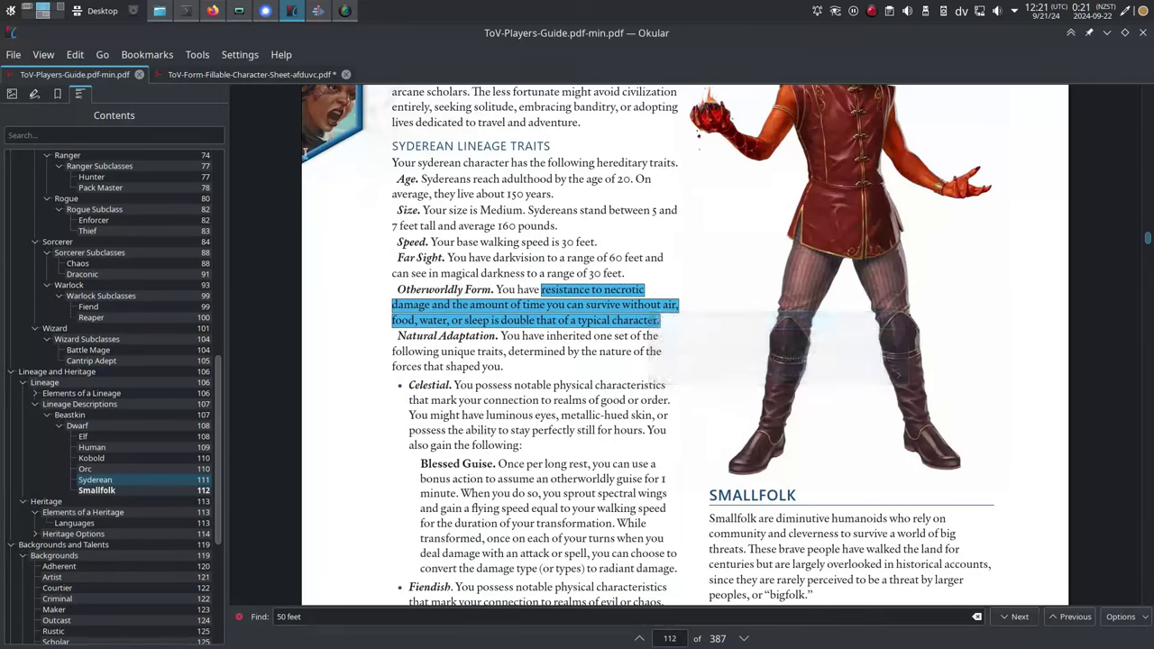
left_click(249, 74)
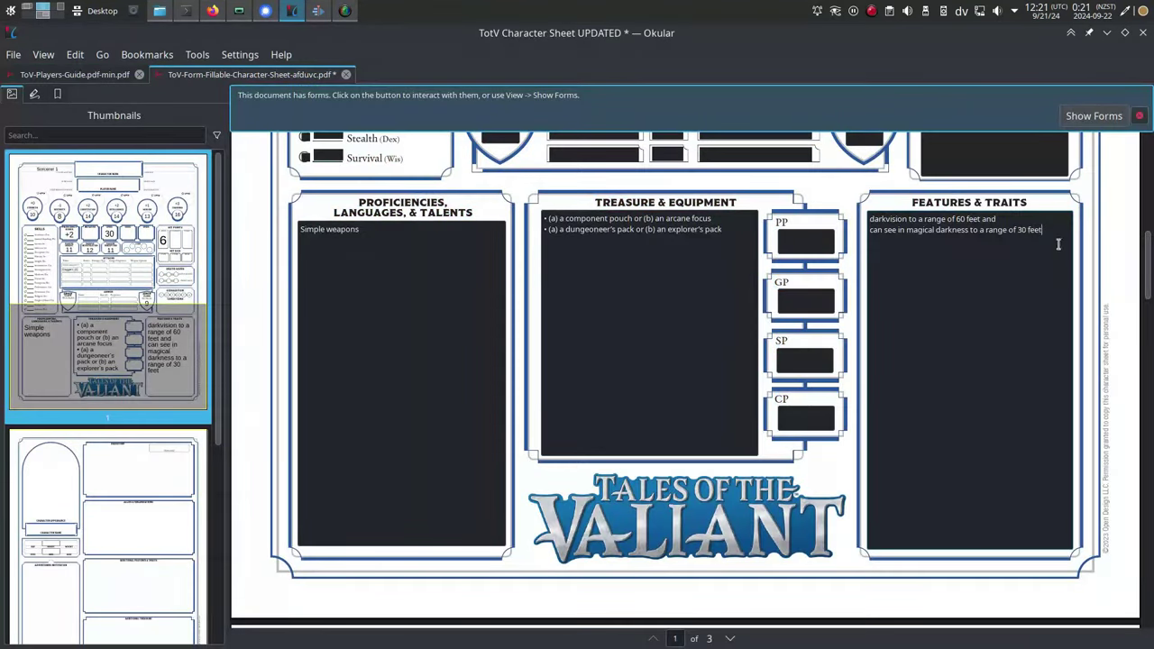
right_click(954, 265)
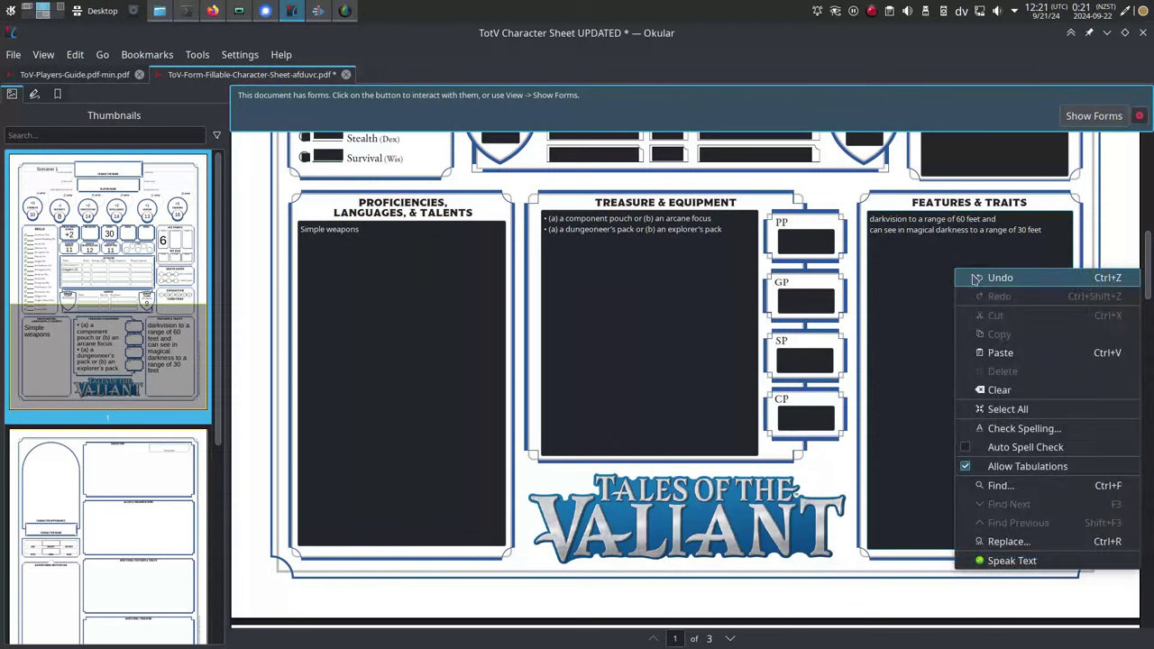
left_click(996, 352)
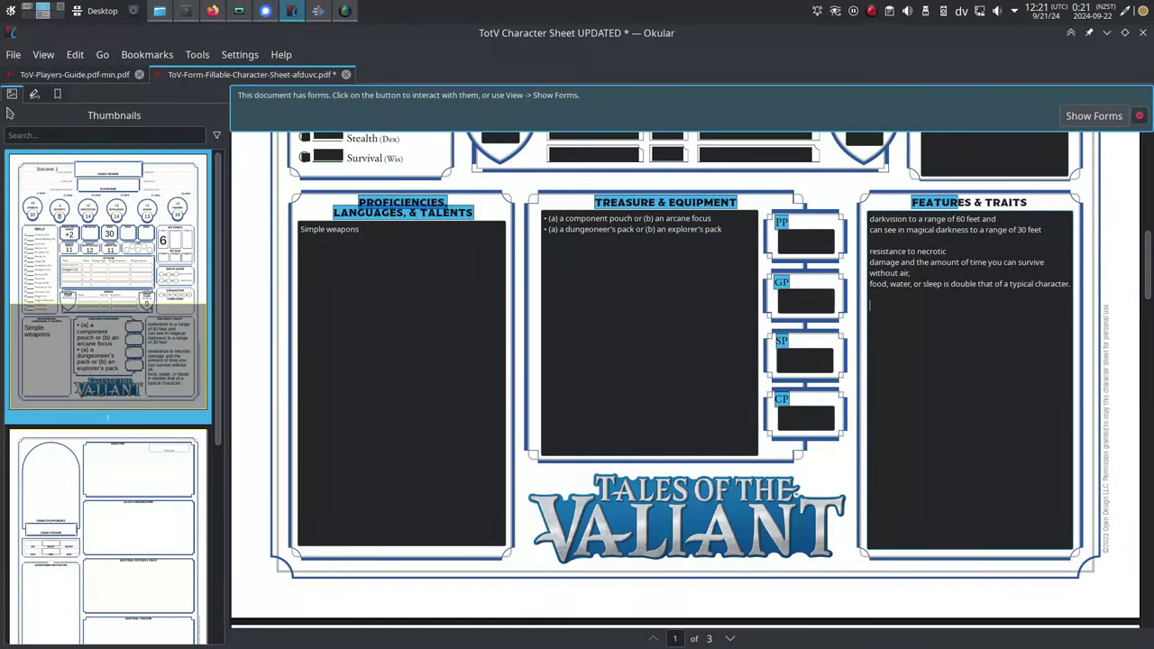
Copy the Celestial trait's Blessed Guise text from "Once per long rest" to "radiant damage" and add it below the last Features & Traits entry
left_click(72, 74)
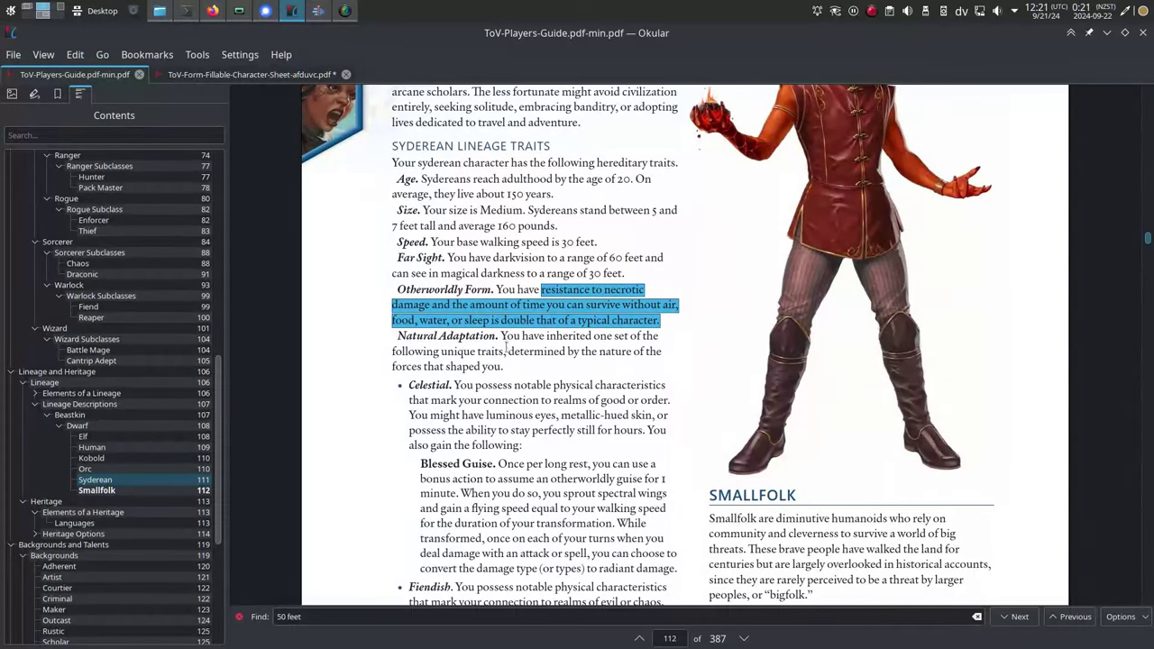
scroll(523, 346, "down", 1)
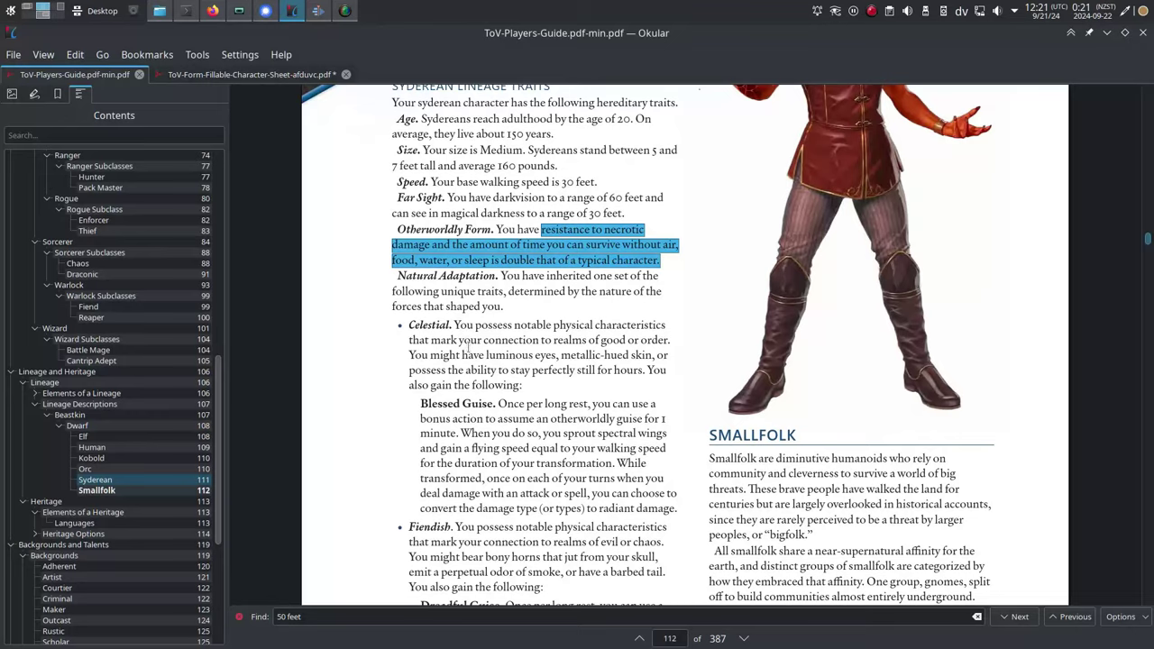
scroll(468, 346, "down", 1)
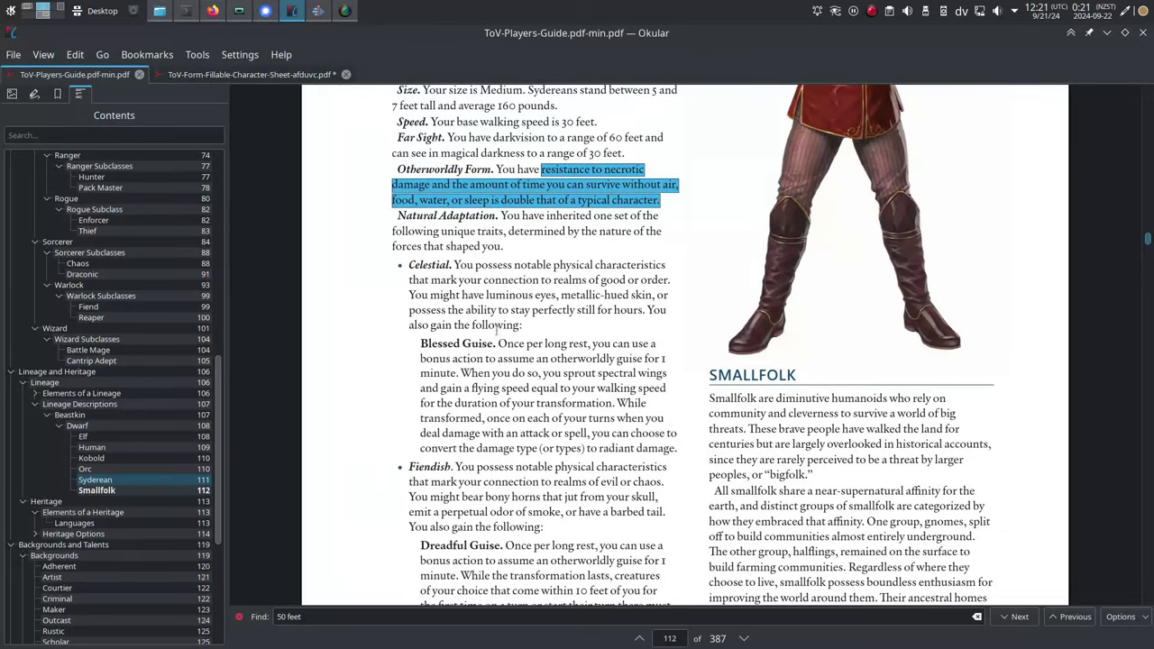
left_click_drag(499, 344, 676, 448)
right_click(608, 416)
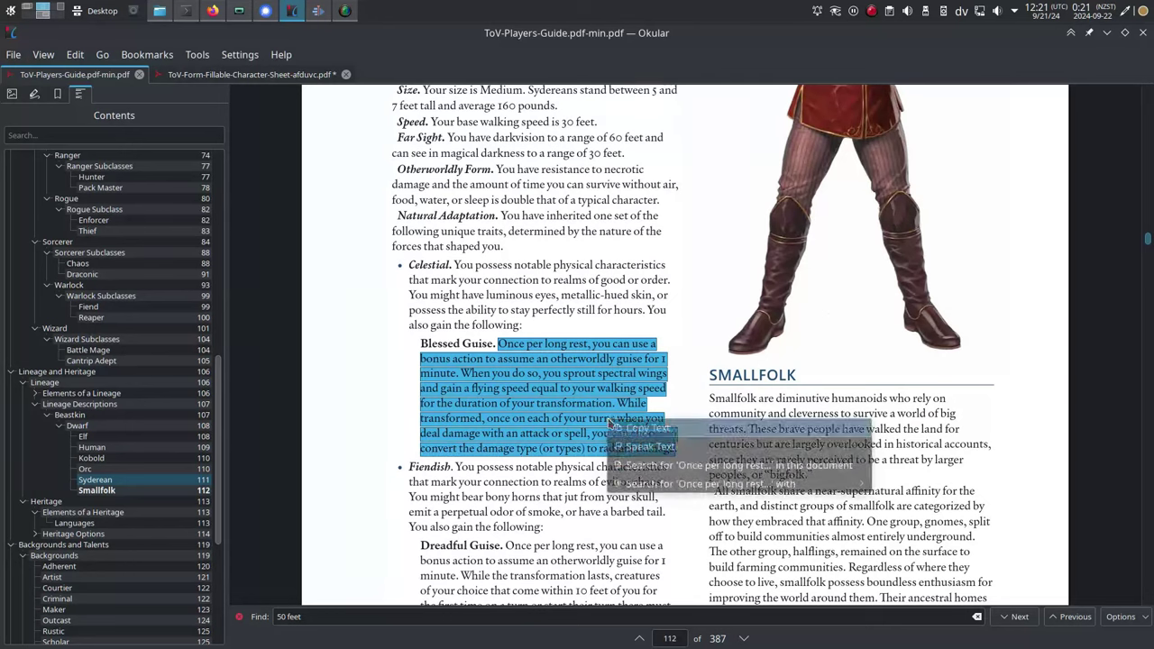
left_click(652, 424)
left_click(268, 76)
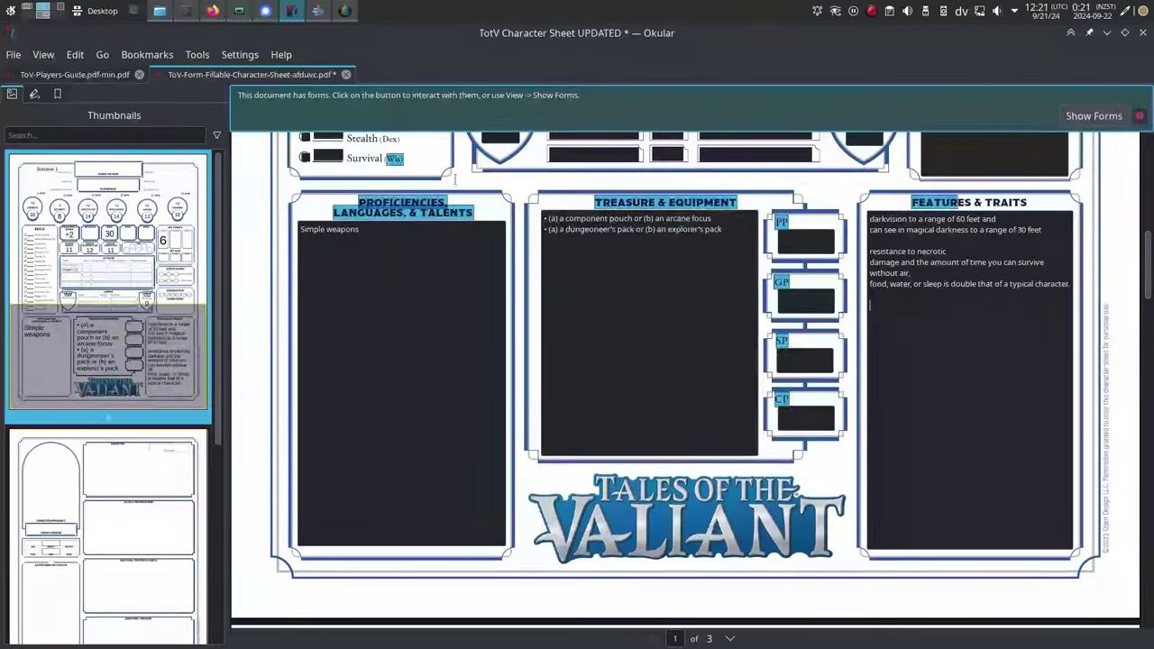
right_click(924, 339)
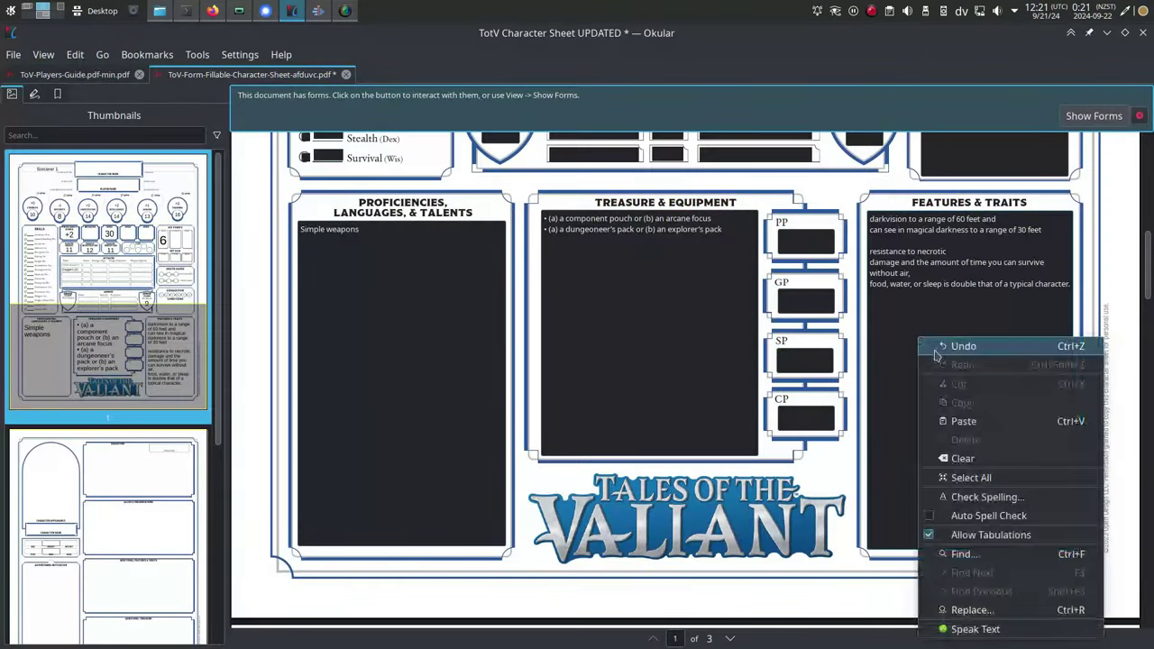
left_click(961, 420)
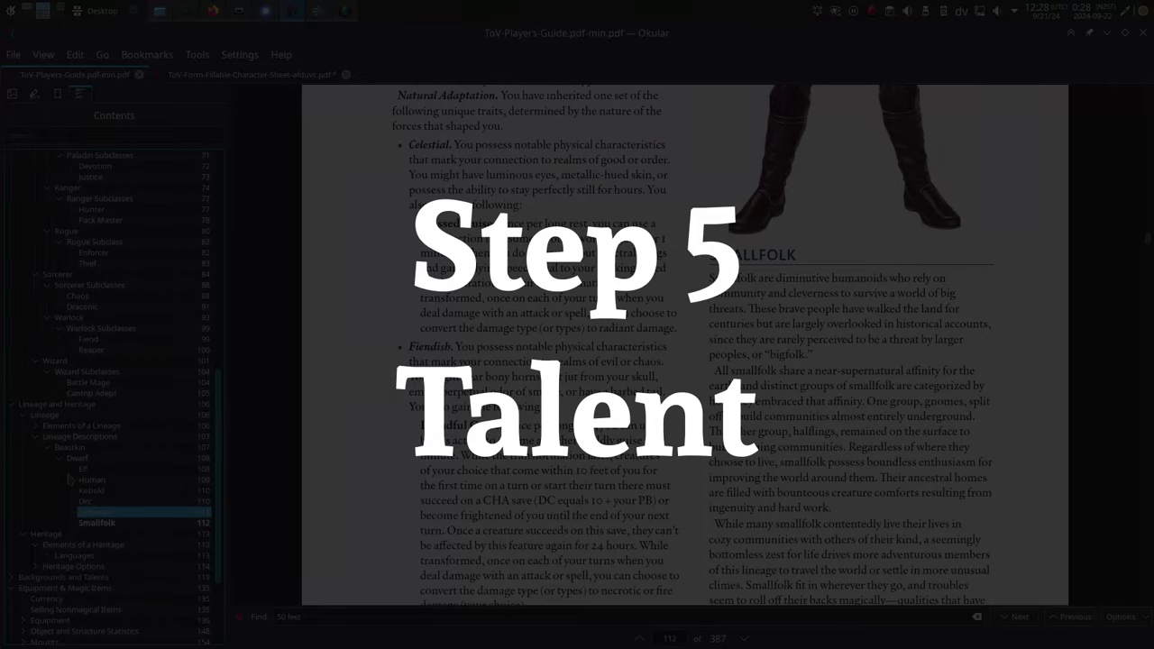
Check the Sorcerer Quick Build for its talent and copy the three benefits of Aware from Technical Talents into the sheet's Features & Traits
scroll(71, 479, "up", 1)
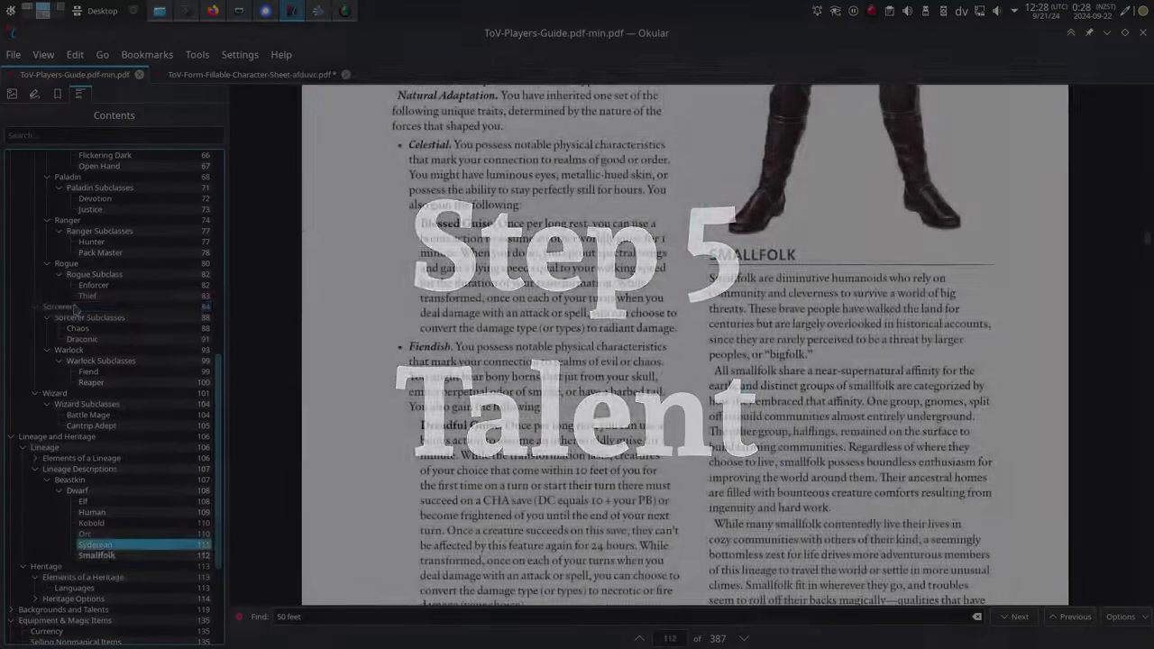
left_click(88, 311)
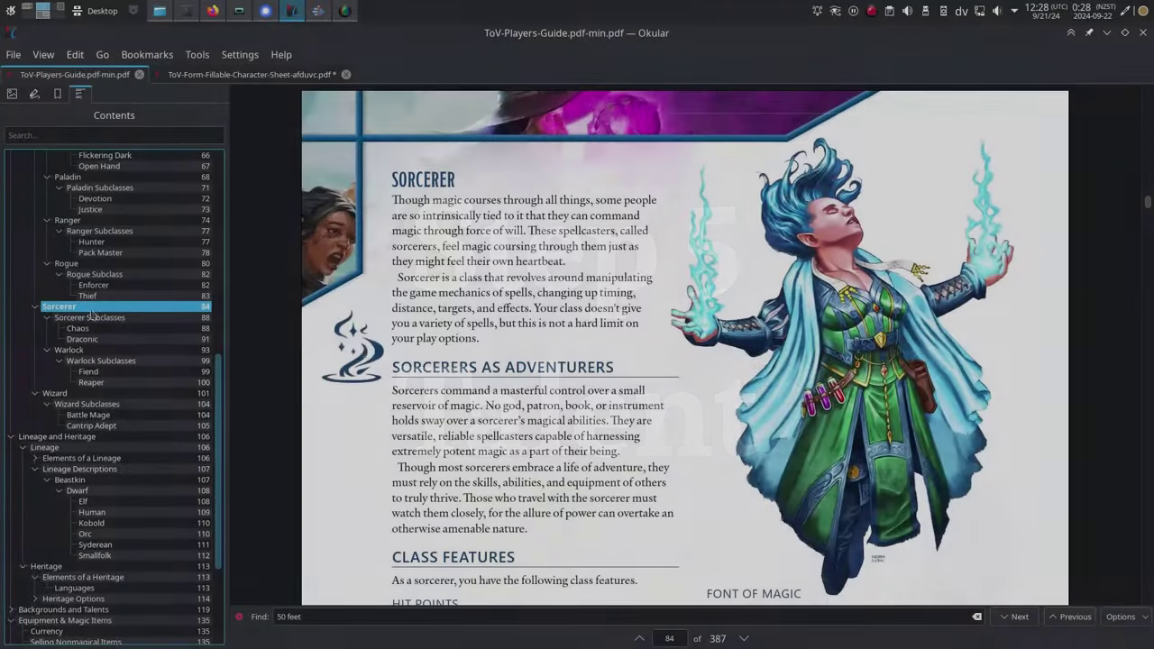
scroll(703, 363, "down", 5)
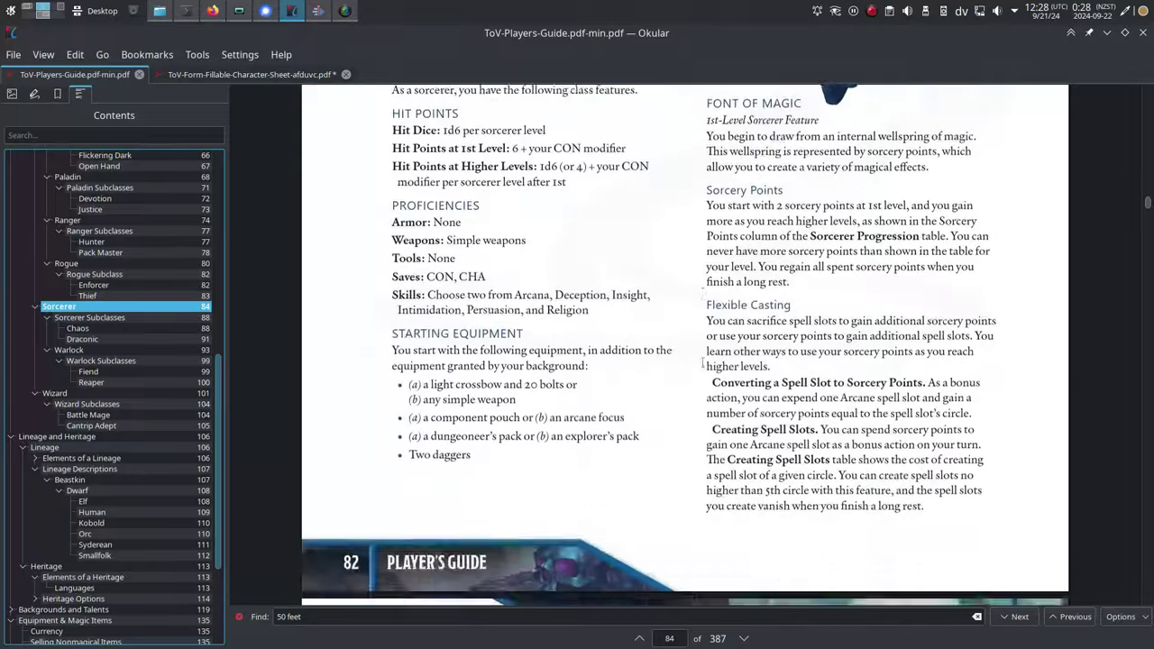
scroll(702, 363, "down", 5)
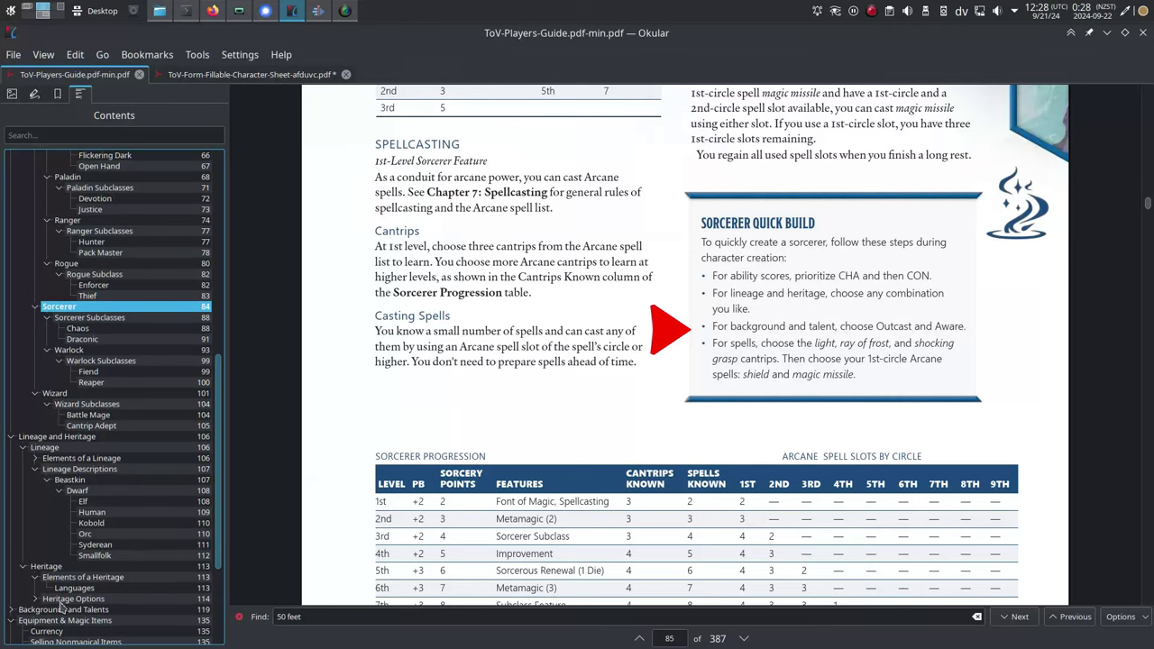
left_click(13, 609)
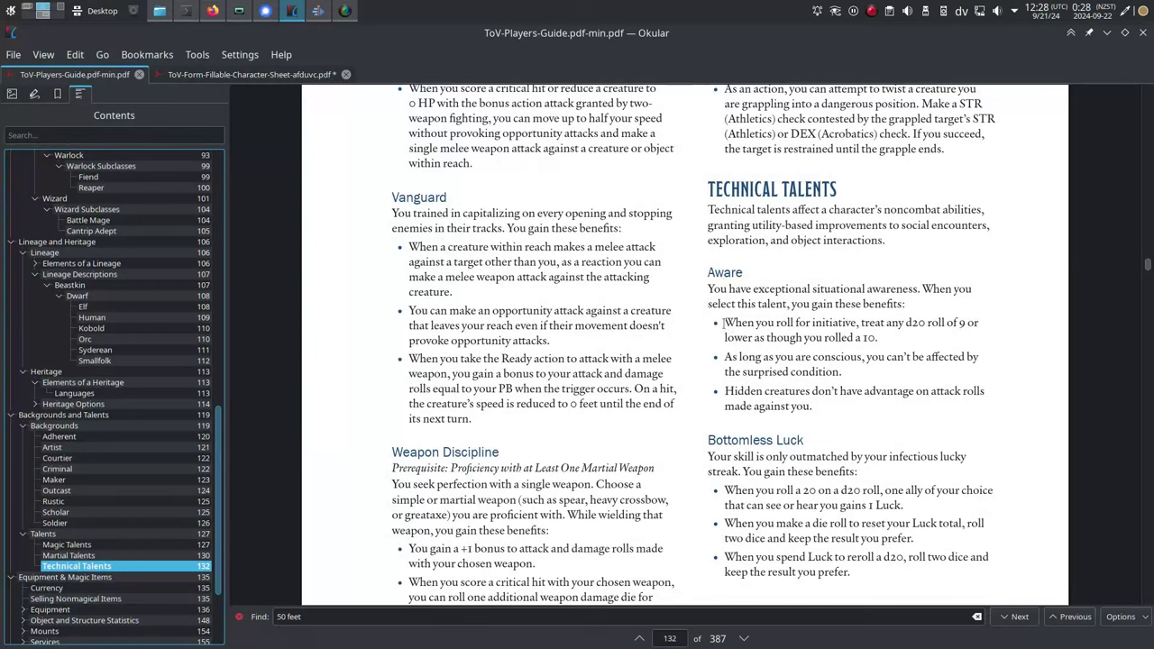
left_click_drag(722, 322, 813, 408)
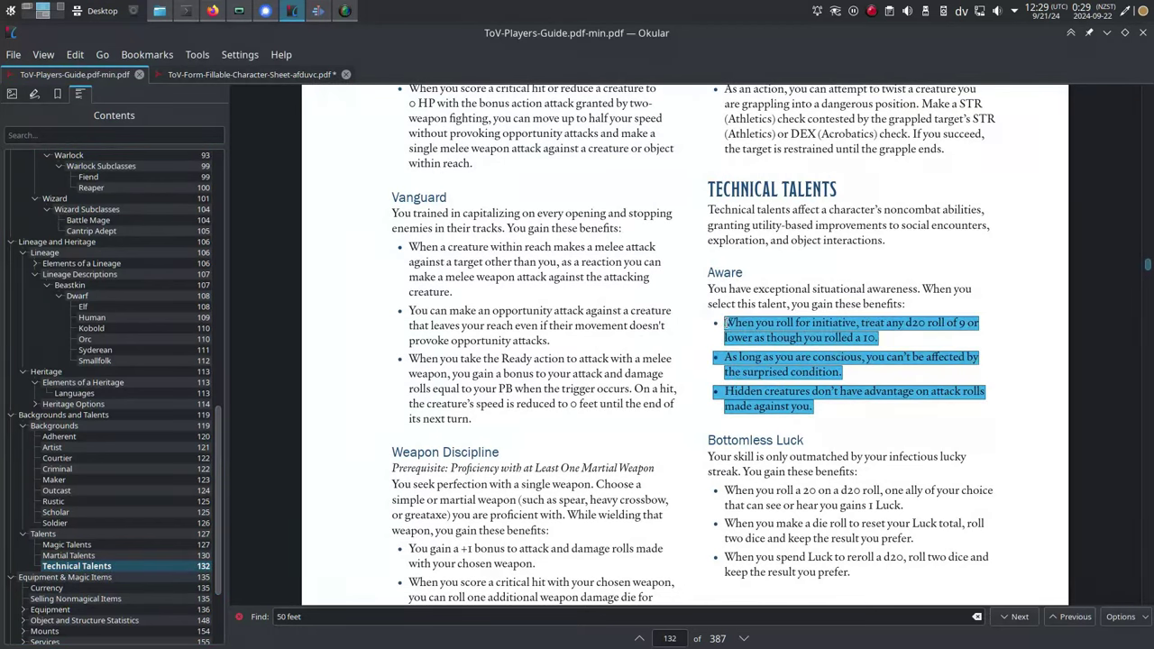
right_click(805, 325)
left_click(805, 328)
left_click(294, 75)
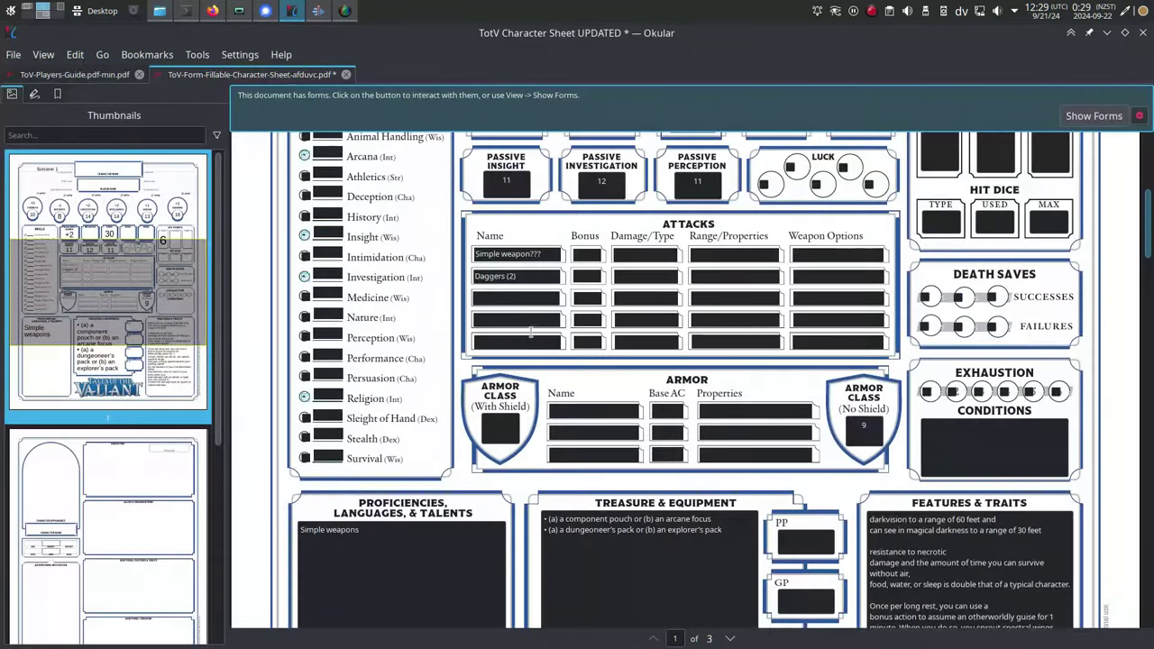
scroll(531, 332, "down", 5)
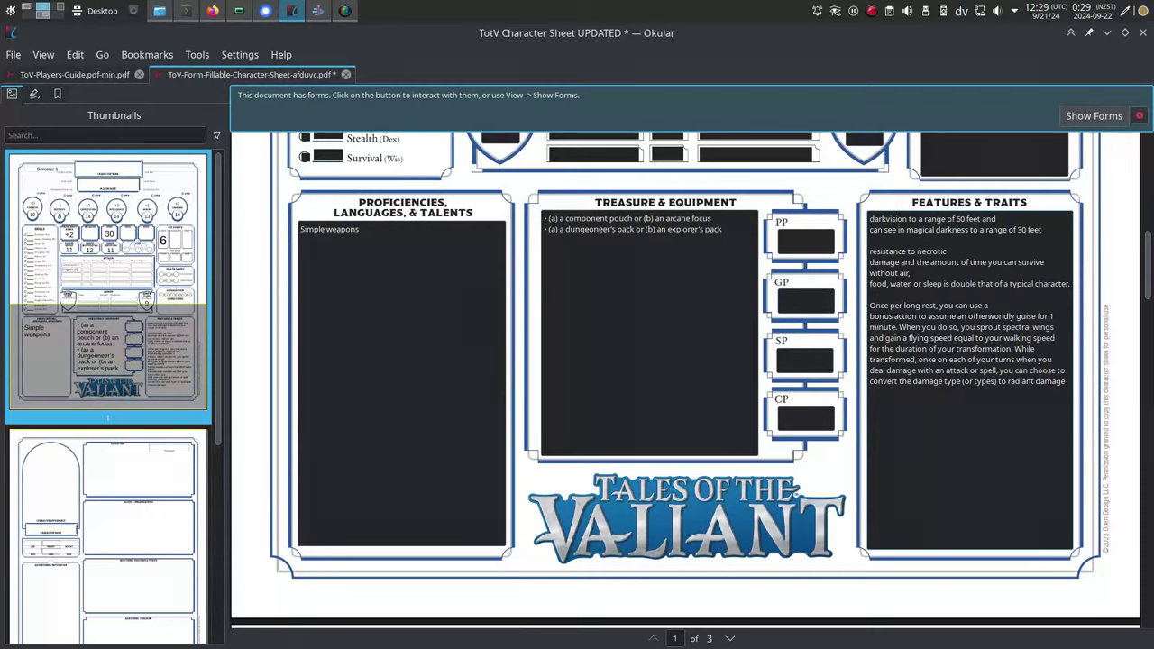
type("When you roll for initiative, treat any d20 roll of 9 or lower as though you rolled a 10. • As long as you are conscious, you can't be affected by the surprised condition. • Hidden creatures don't have advantage on attack rolls made against you.")
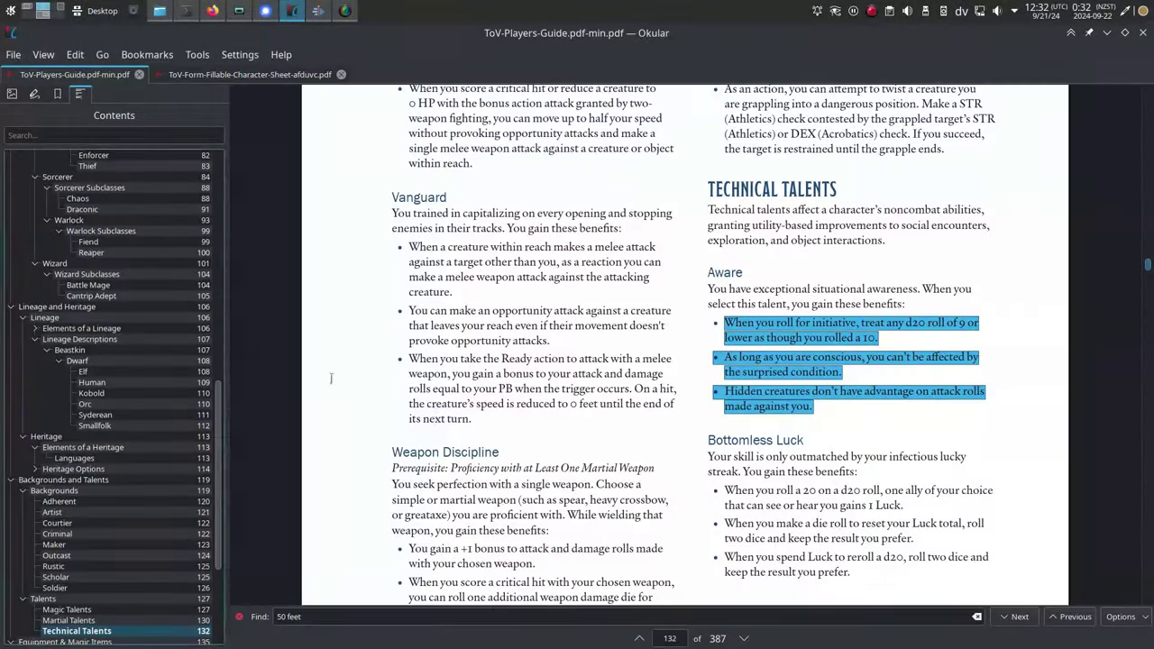
Read the Sorcerer's spellcasting rules and Quick Build, and look through the Arcane Spell List's cantrips and 1st-circle spells in the Spellcasting chapter
scroll(331, 378, "up", 2)
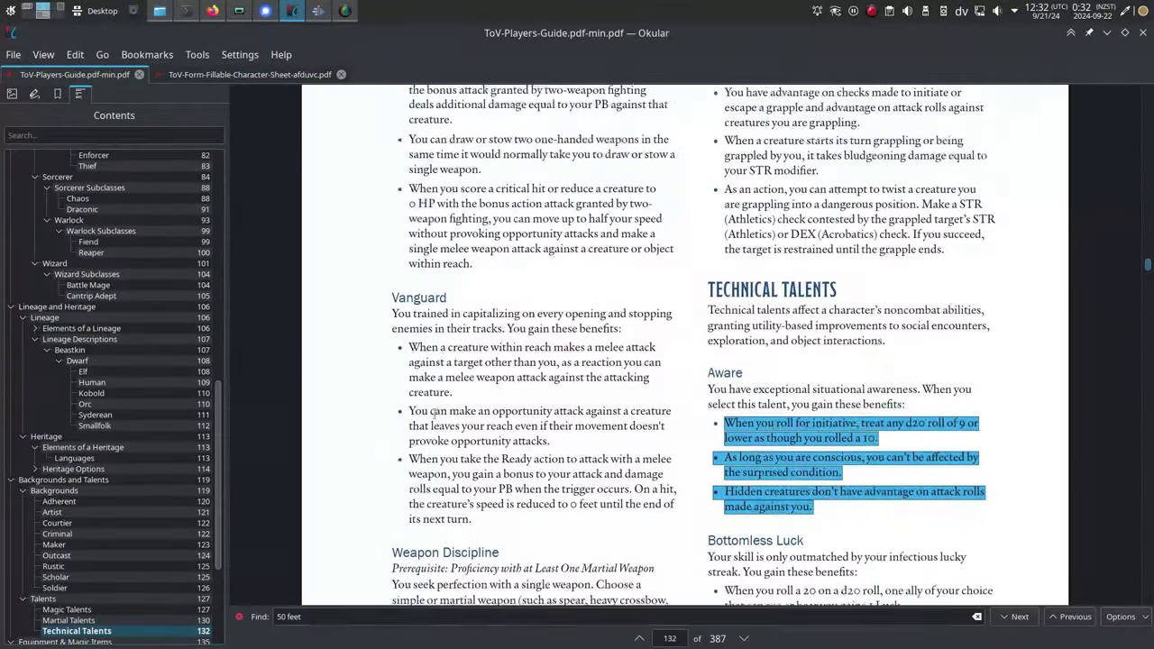
scroll(25, 277, "up", 2)
left_click(57, 242)
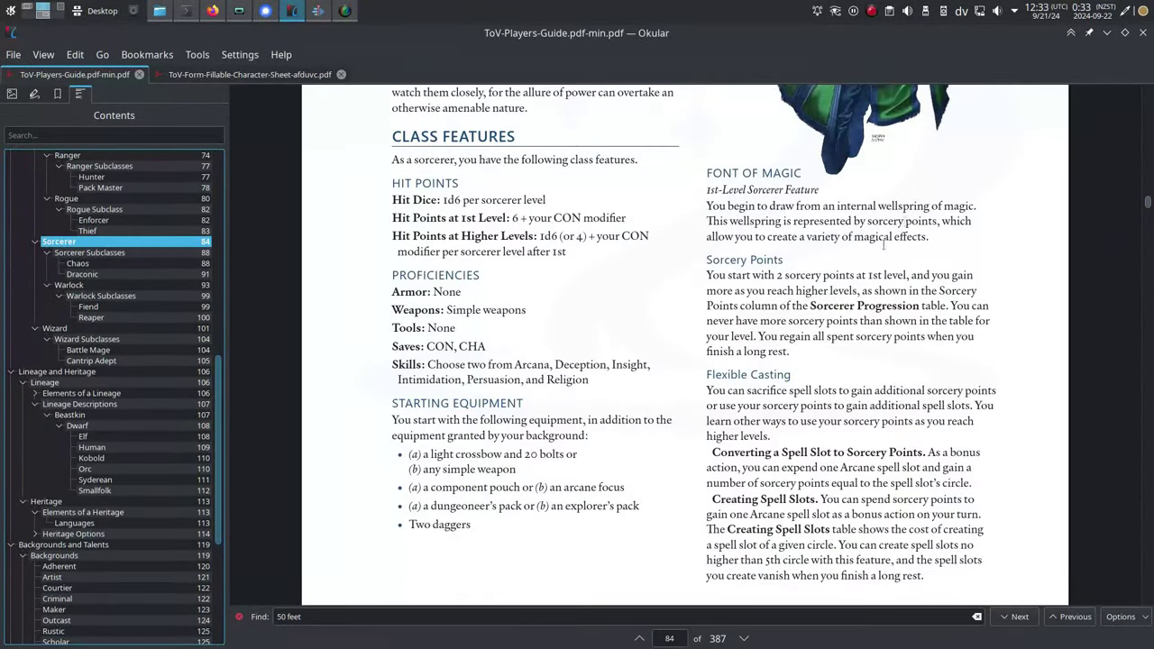
scroll(692, 336, "down", 8)
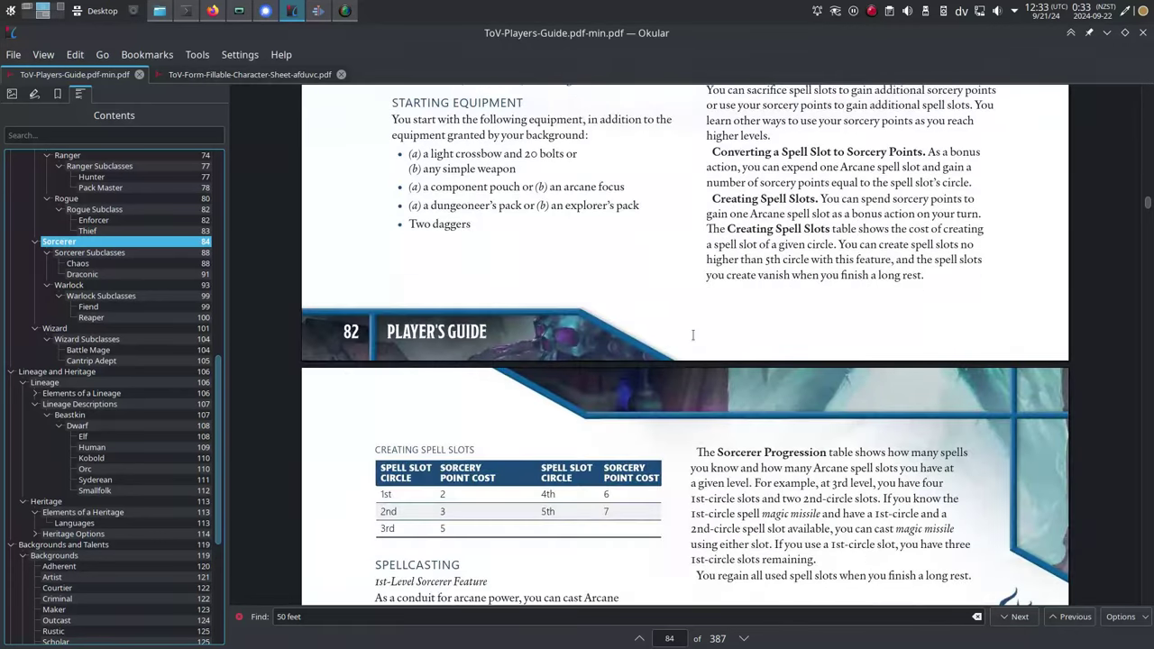
scroll(415, 384, "down", 3)
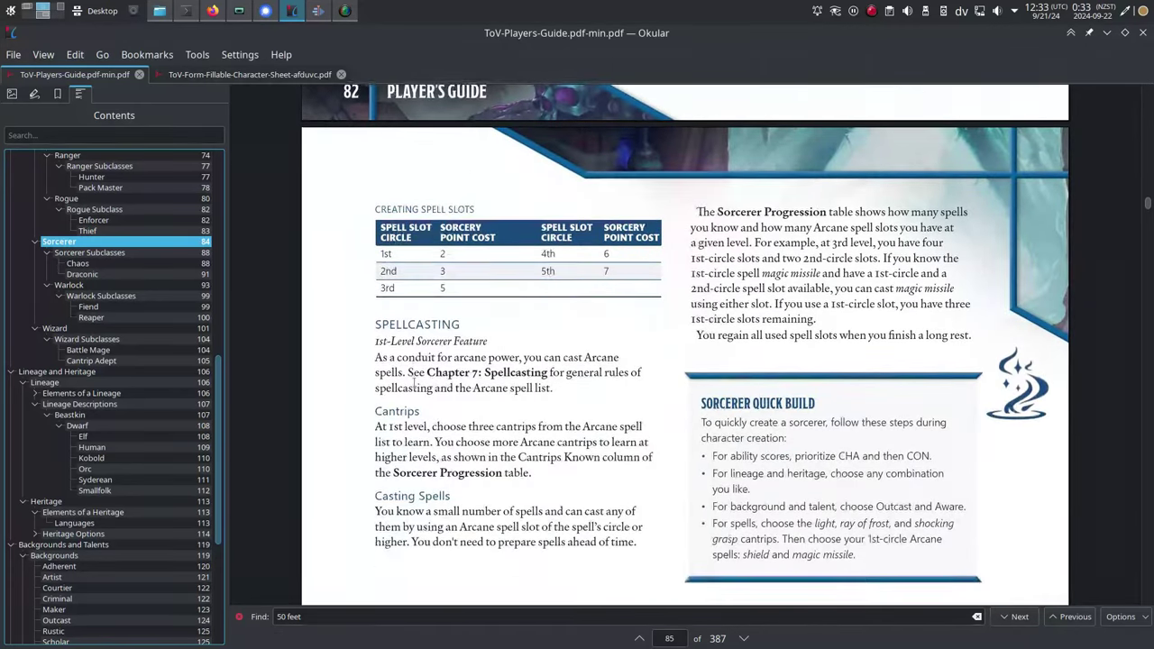
scroll(357, 381, "down", 3)
left_click(354, 283)
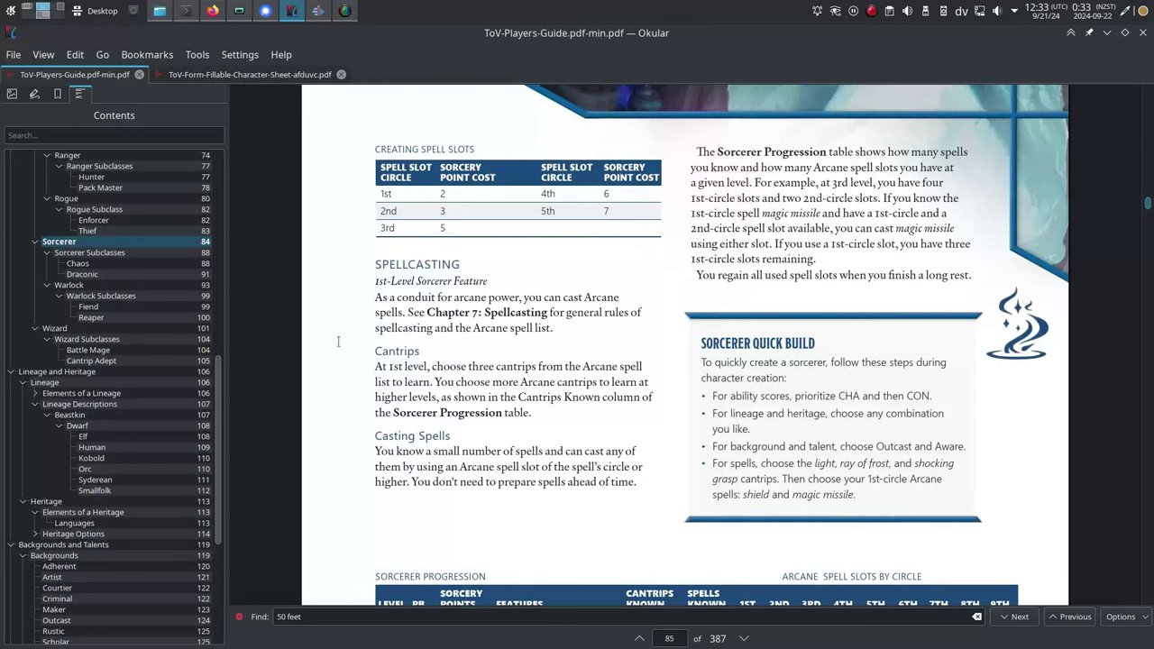
scroll(335, 341, "down", 5)
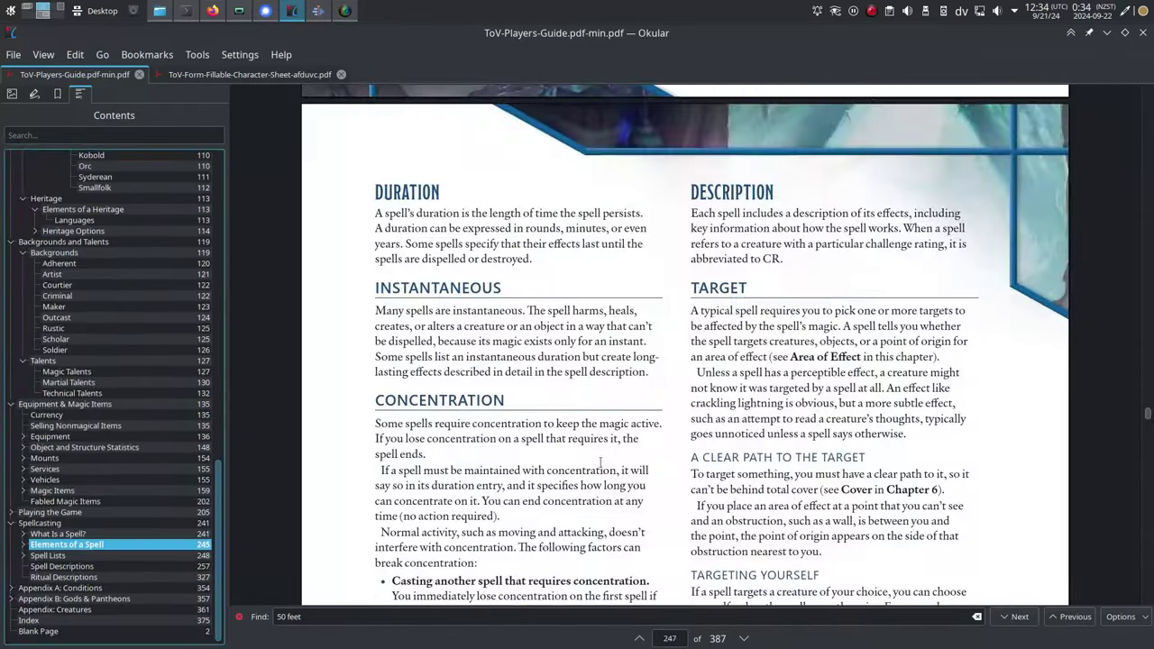
scroll(598, 464, "down", 10)
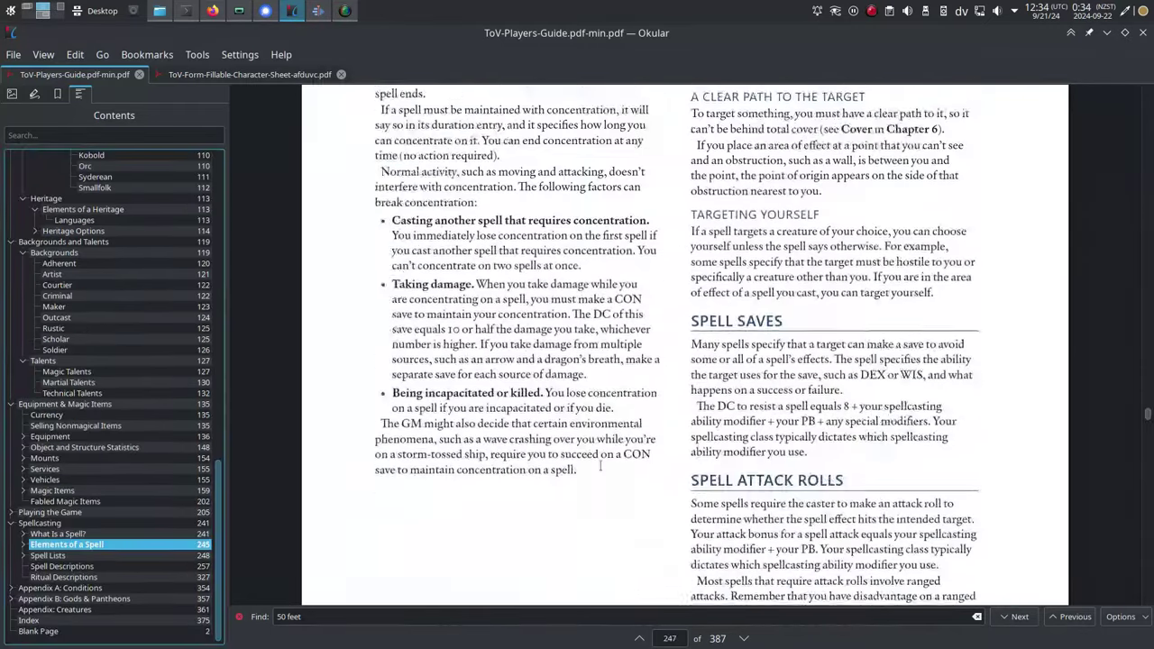
scroll(598, 464, "down", 8)
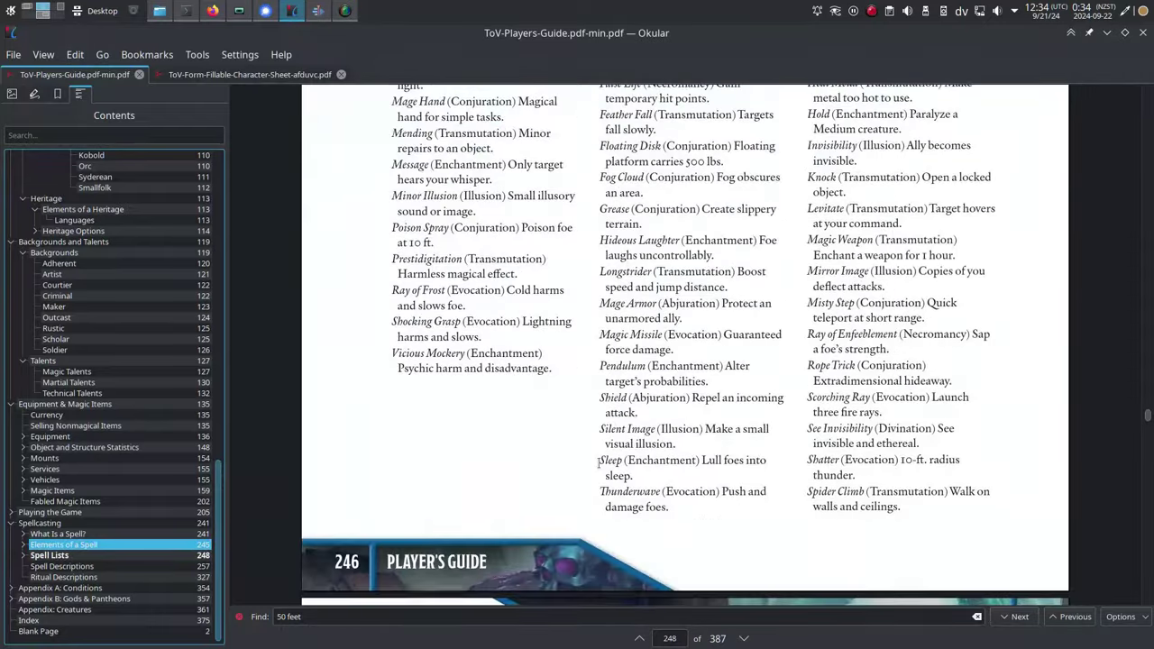
scroll(598, 462, "up", 4)
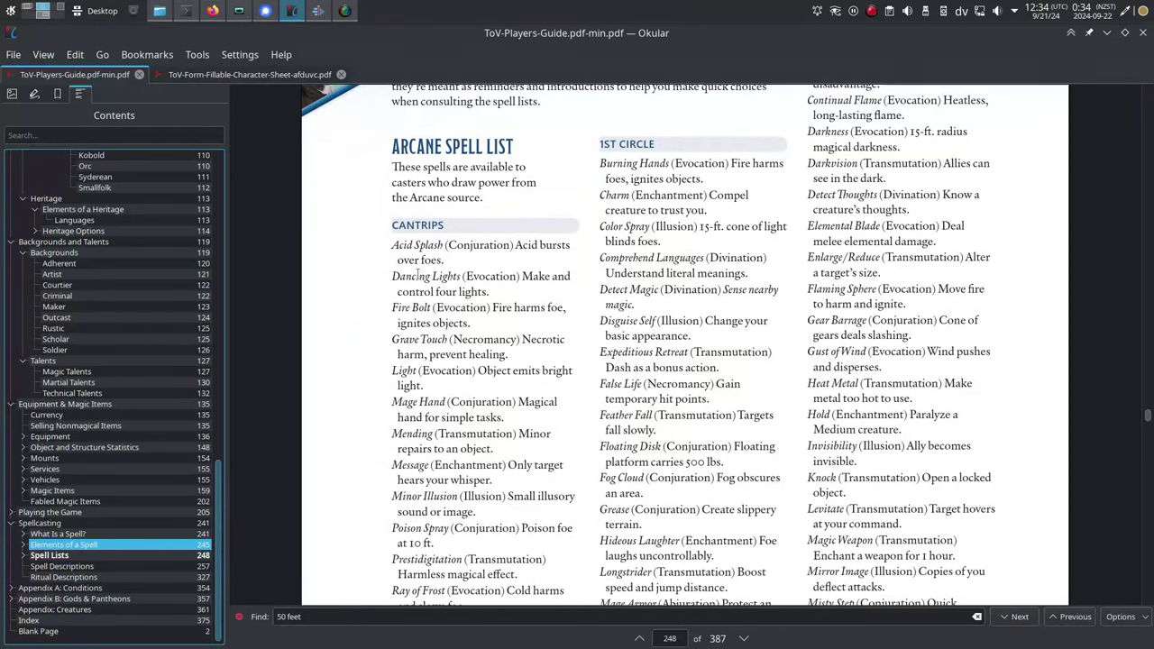
Enter Acid splash, Fire bolt and Dancing lights as the cantrips on the character sheet's spell page
left_click(250, 73)
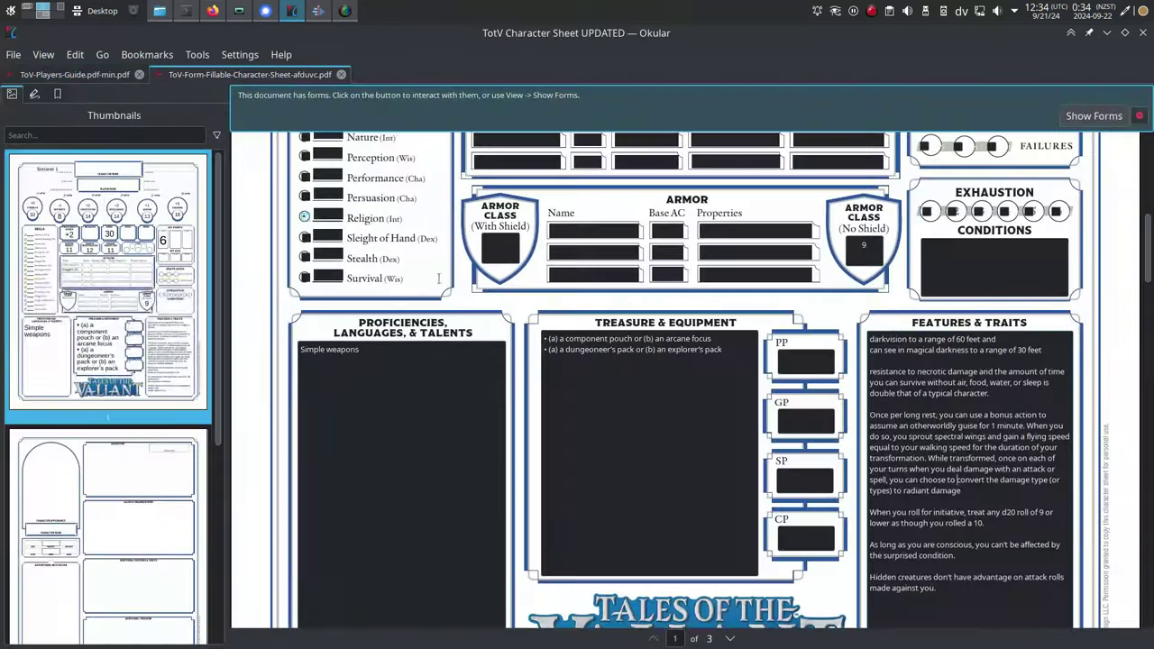
scroll(504, 381, "down", 3)
scroll(504, 381, "down", 15)
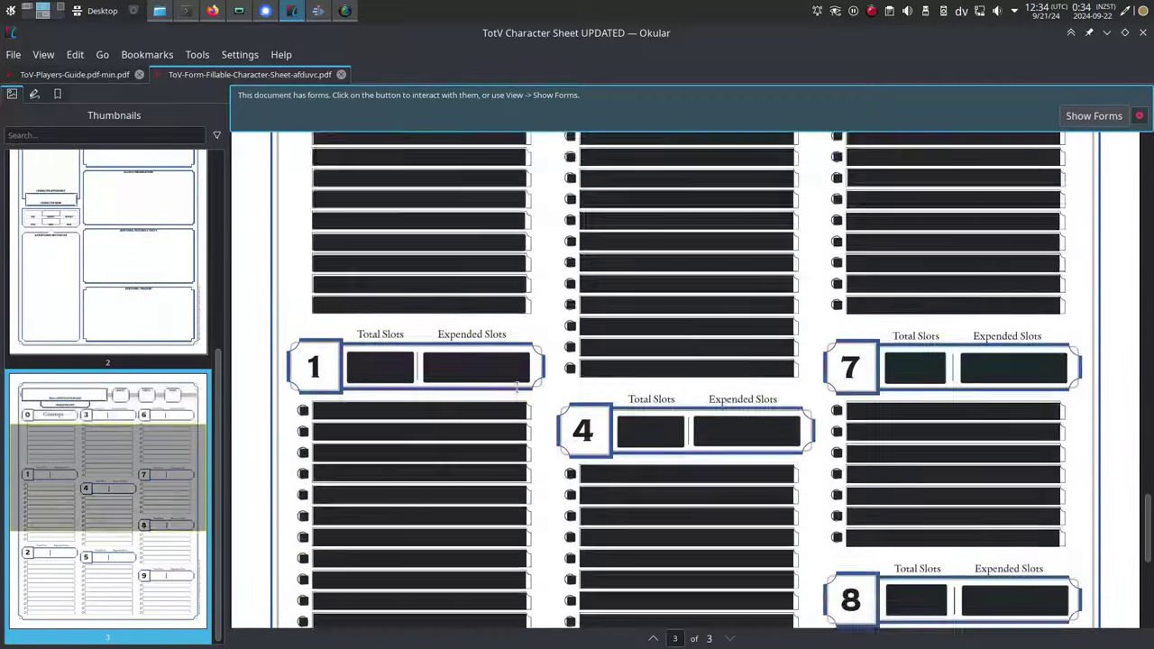
scroll(517, 386, "down", 1)
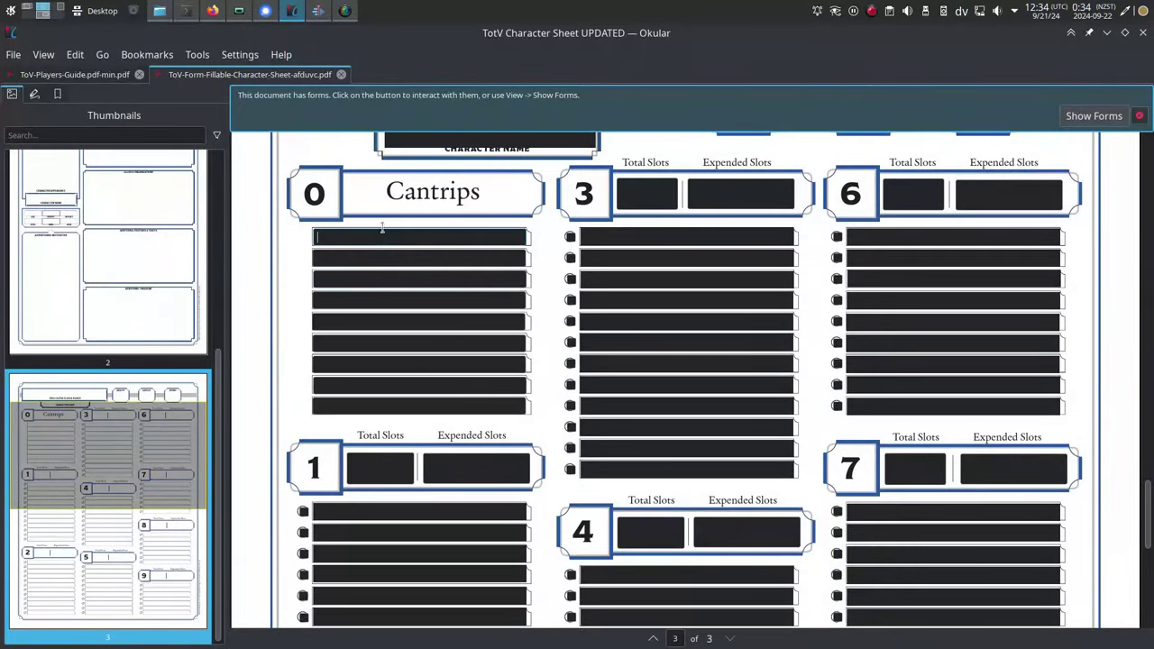
left_click(382, 233)
type("Acid spla")
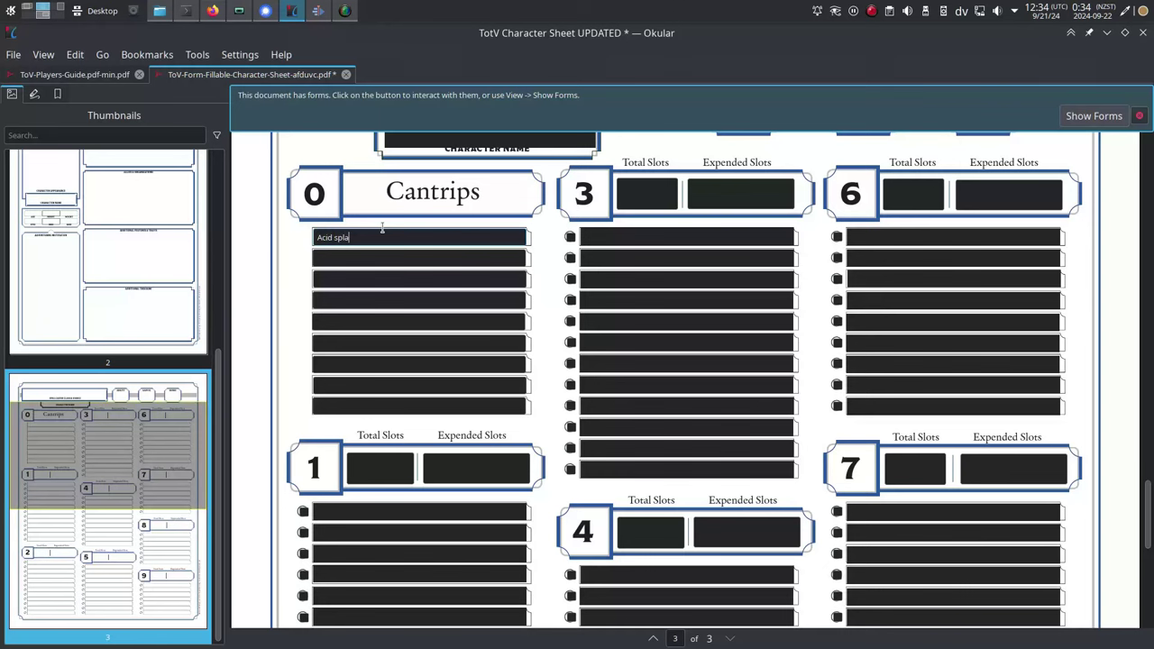
type("sh")
left_click(375, 257)
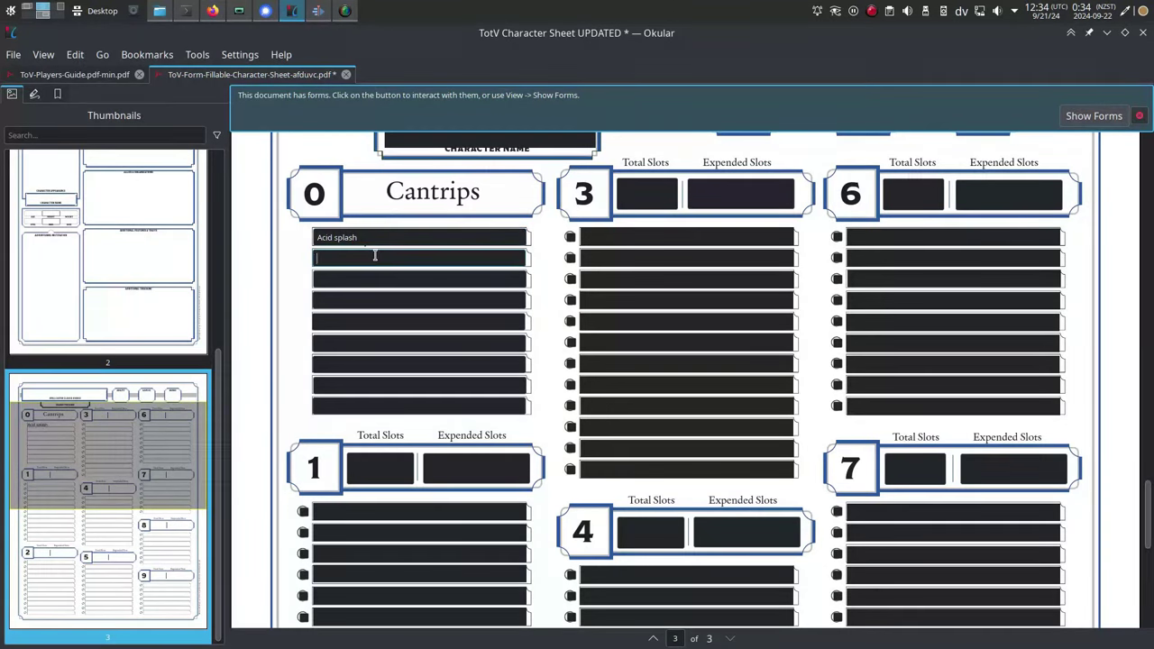
type("Fire bolt")
left_click(363, 280)
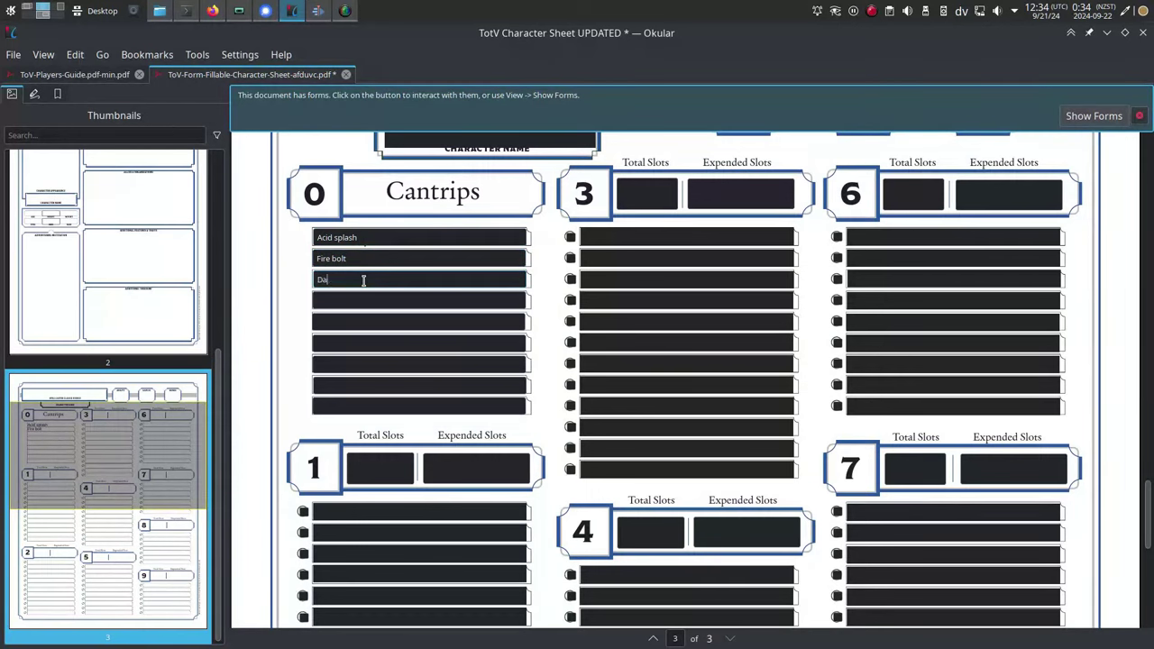
type("Dancing lights")
Consult the Arcane Spell List again and enter Charm and Feather fall as the 1st-circle spells on the sheet
key("ctrl+Tab")
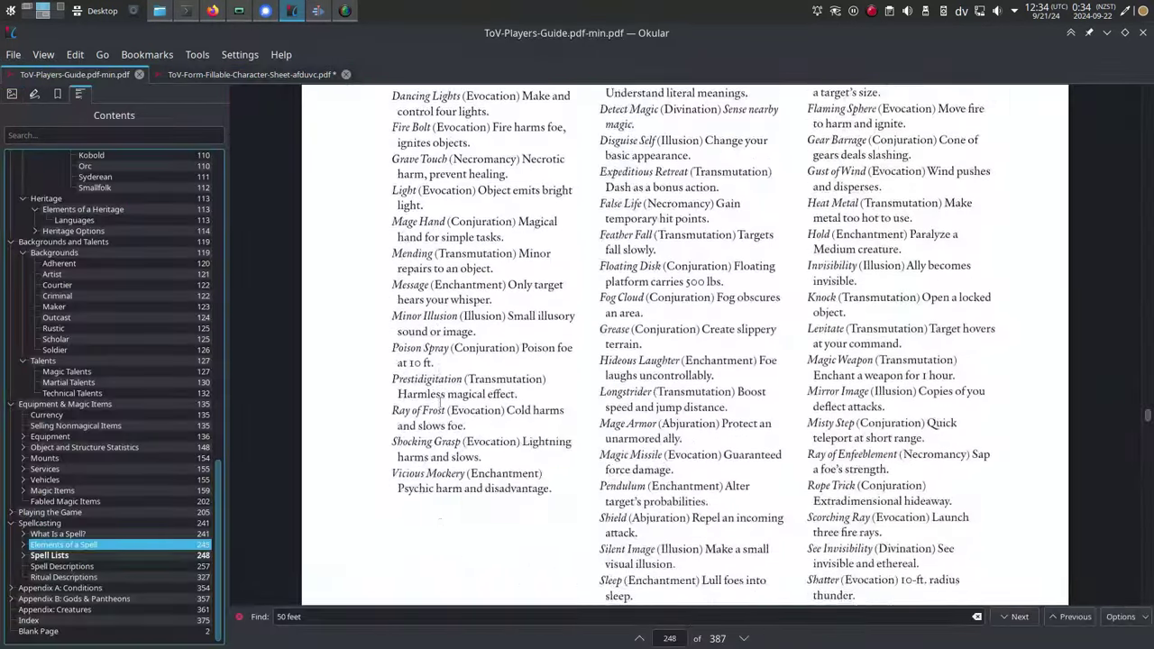
scroll(441, 399, "down", 1)
scroll(441, 401, "up", 5)
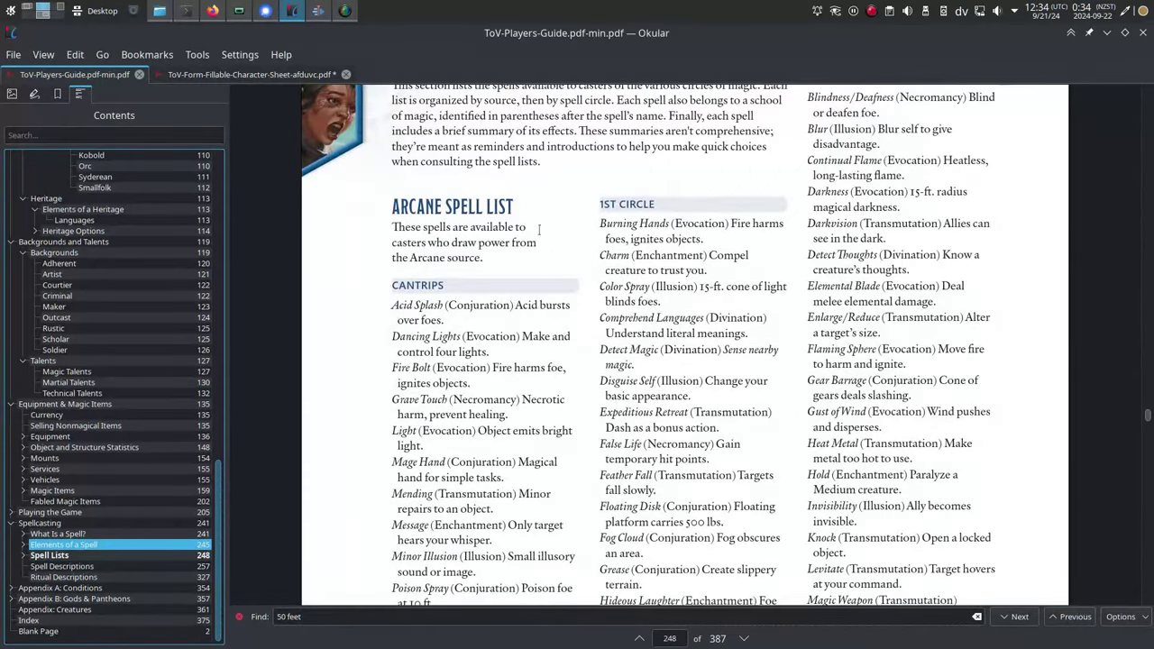
key("ctrl+Tab")
left_click(345, 512)
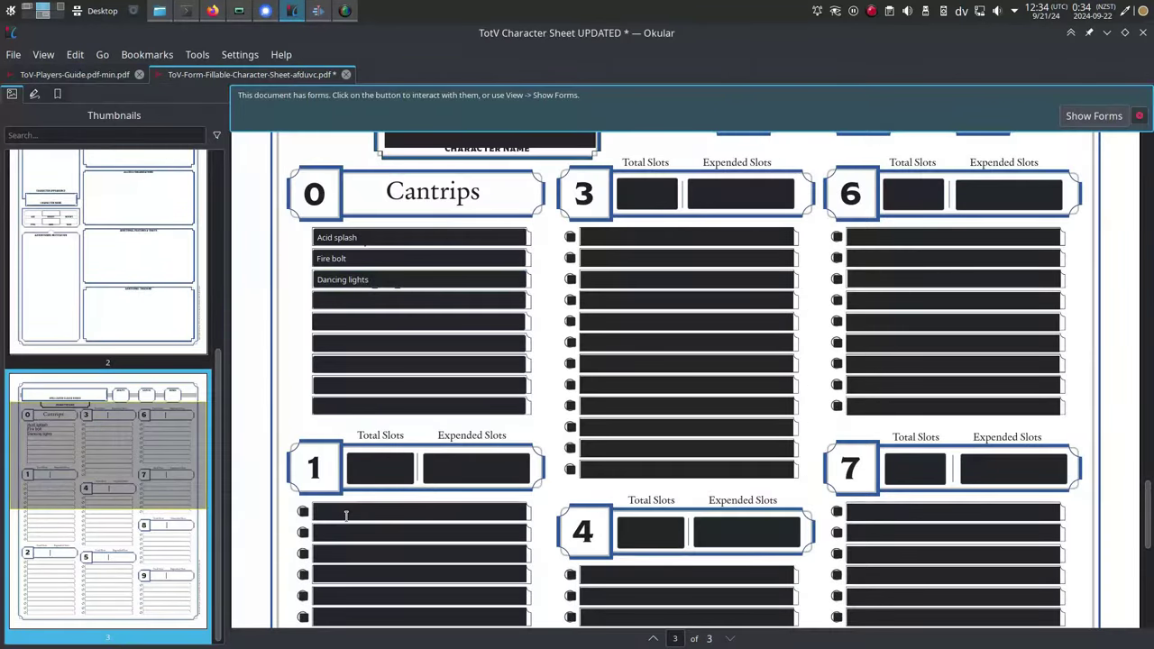
type("Charm")
left_click(368, 535)
type("Feather fall")
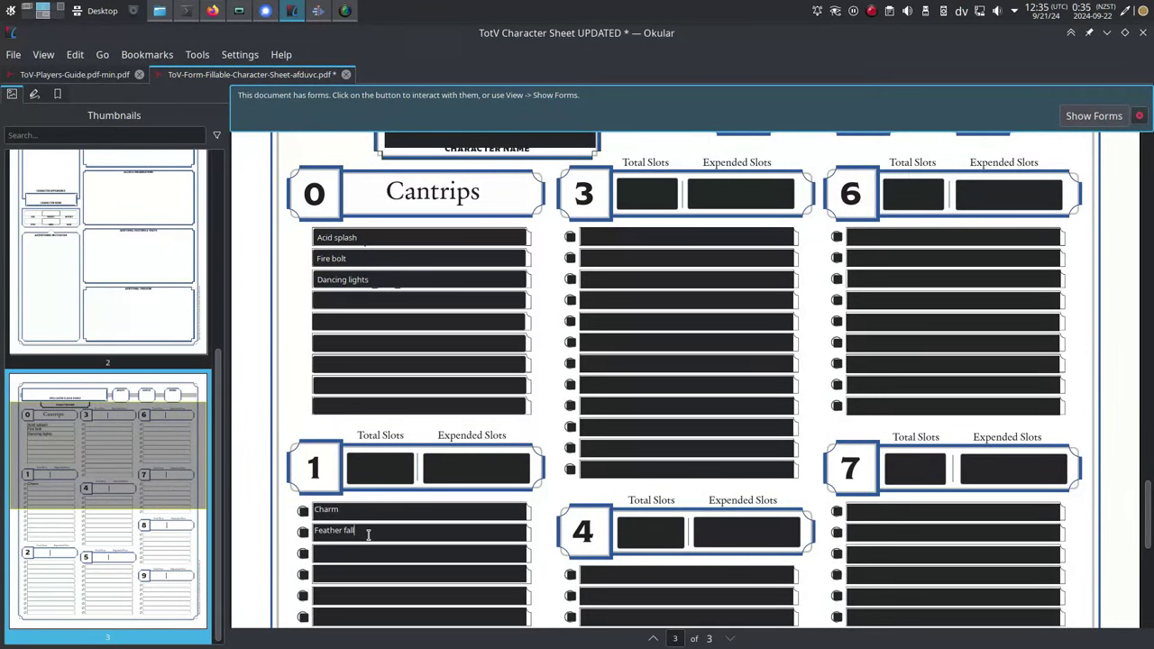
Set the spell page's 1st-circle total slots to 2, ability to CHA, save DC to 13 and bonus to 5
scroll(750, 253, "up", 2)
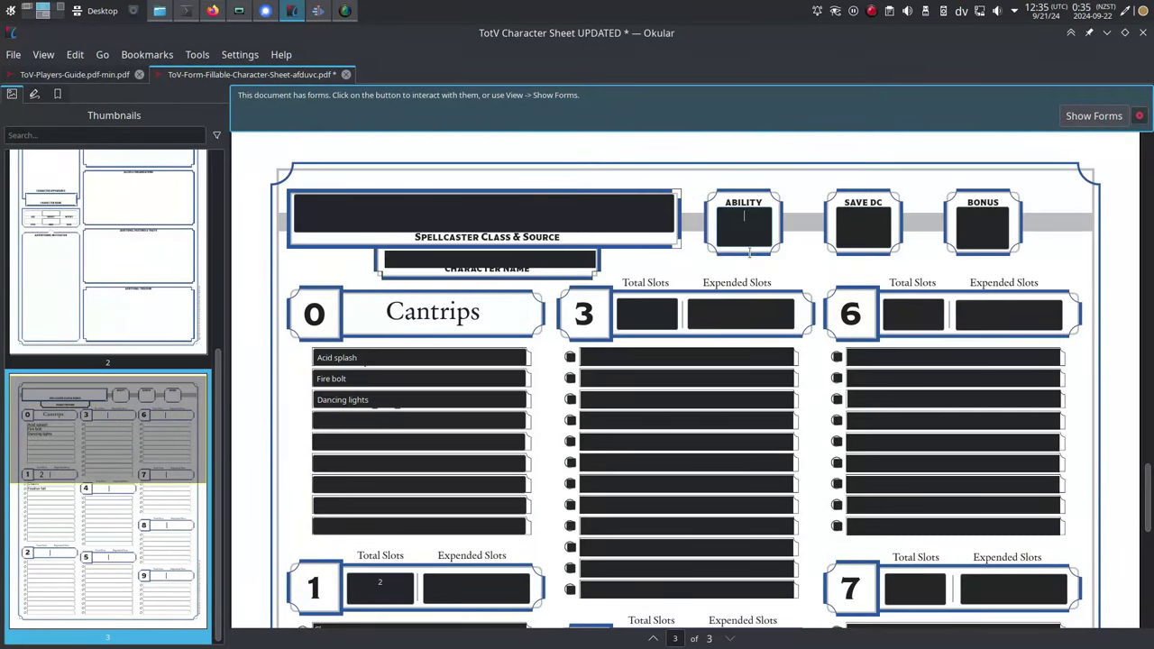
left_click(867, 227)
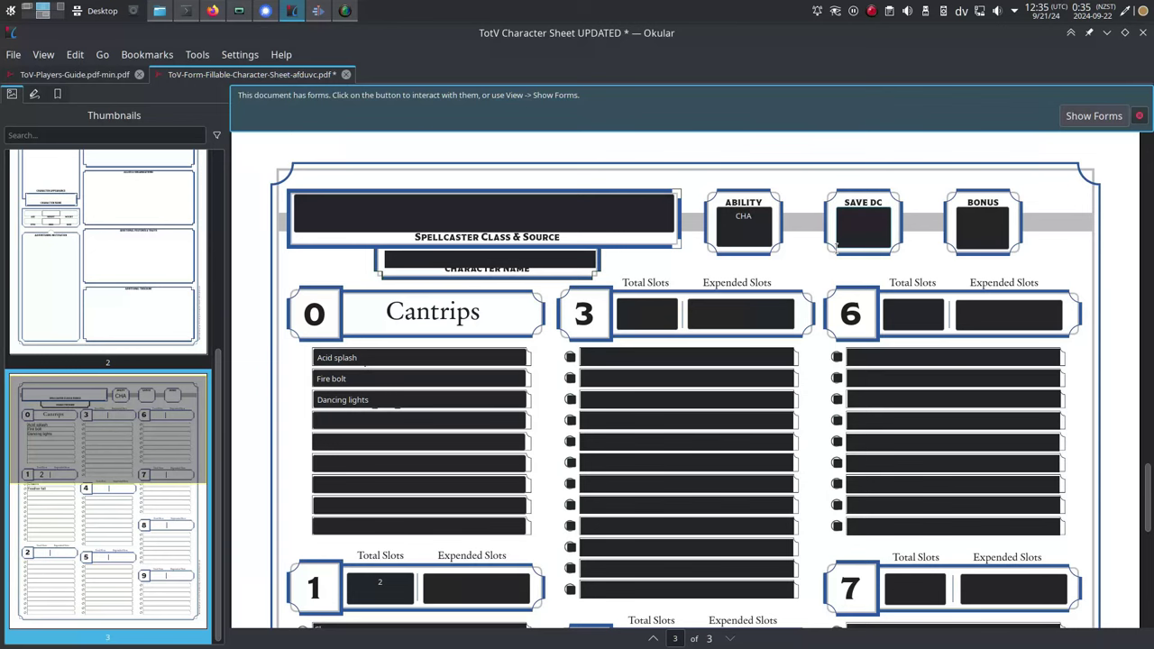
type("3")
type("1")
left_click(974, 229)
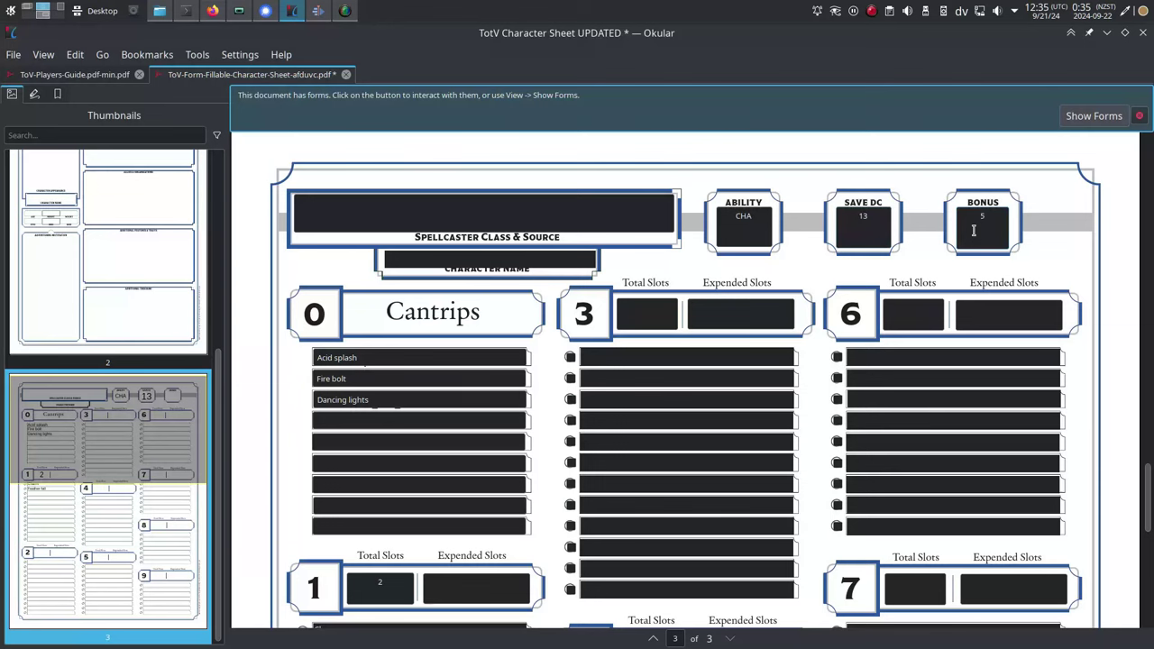
left_click(926, 258)
Preview the spell page without its form fields, and review the filled-in entries across the whole character sheet
left_click(1100, 118)
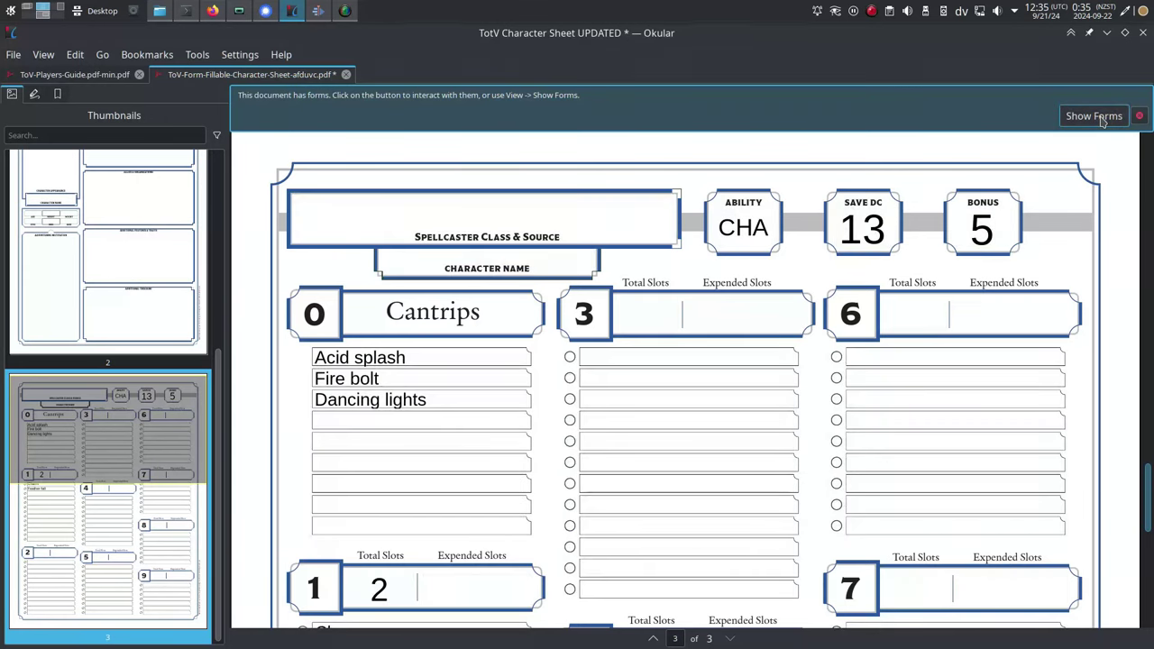
scroll(1087, 211, "down", 1)
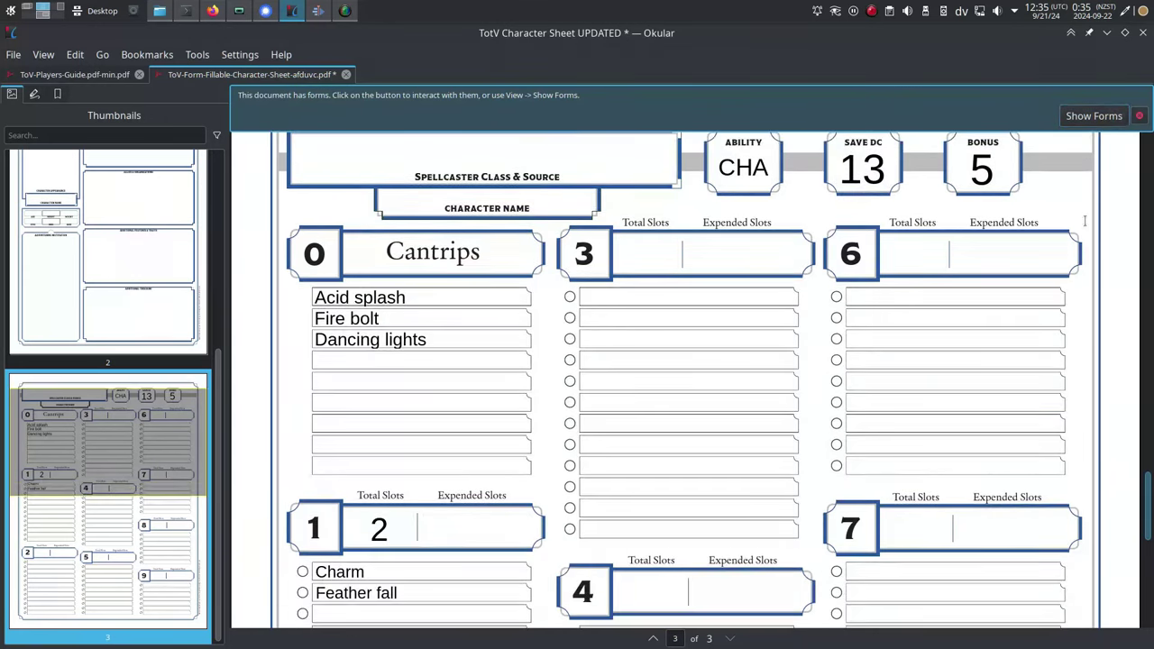
scroll(1084, 220, "up", 1)
left_click(1094, 116)
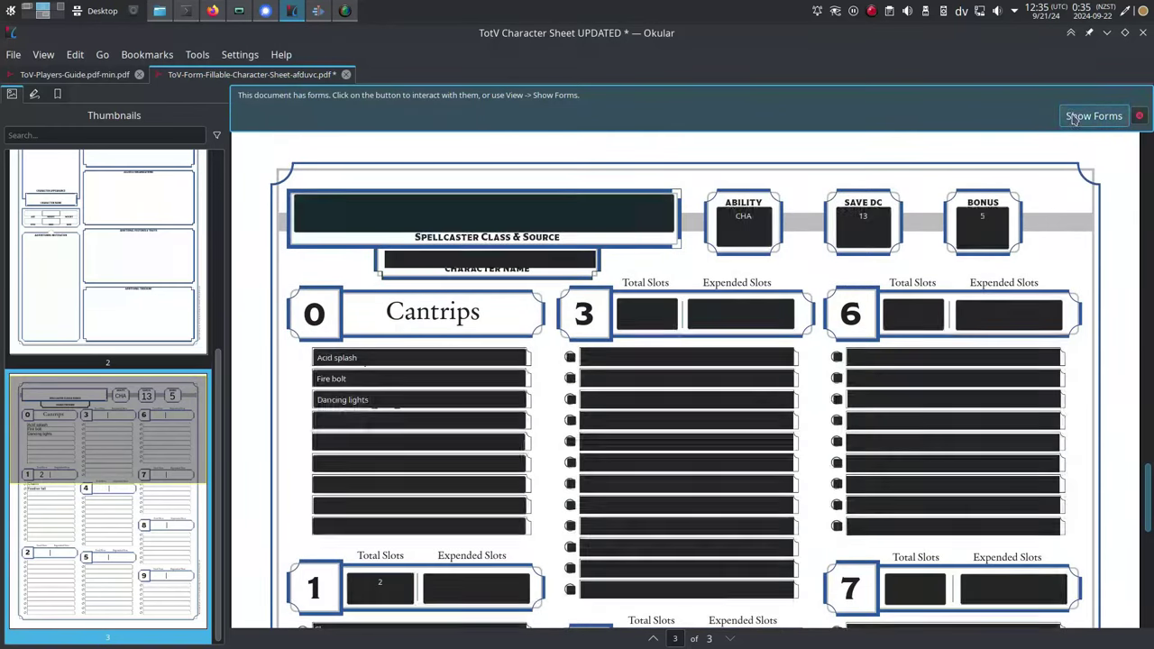
scroll(739, 325, "up", 4)
scroll(739, 325, "up", 20)
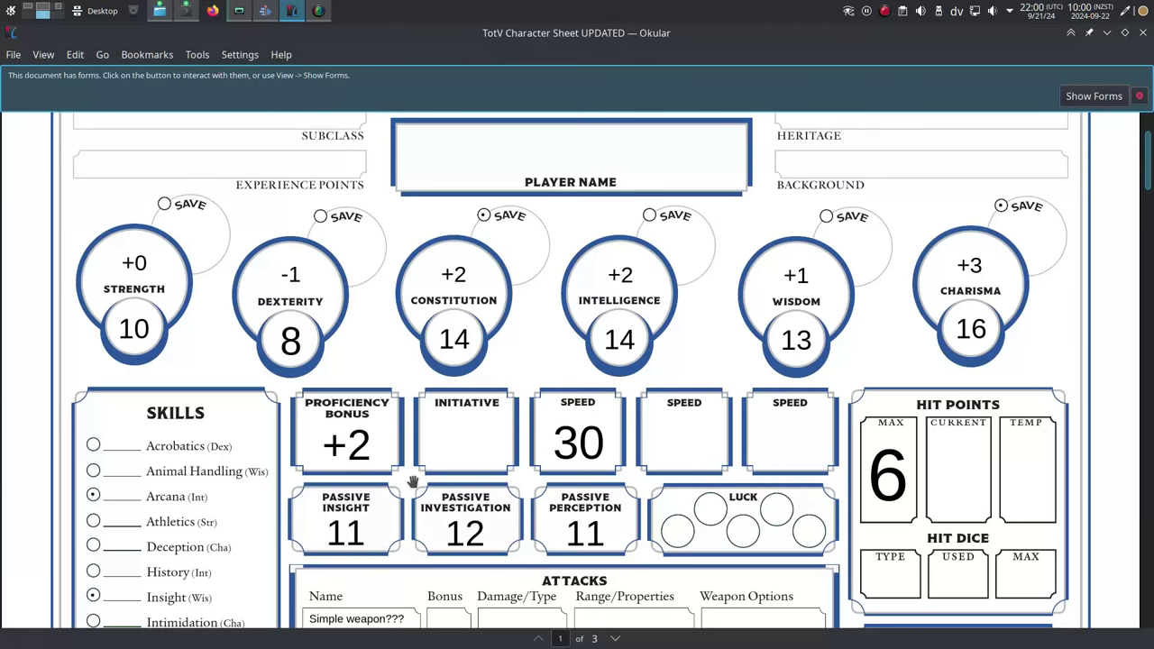
scroll(424, 478, "down", 20)
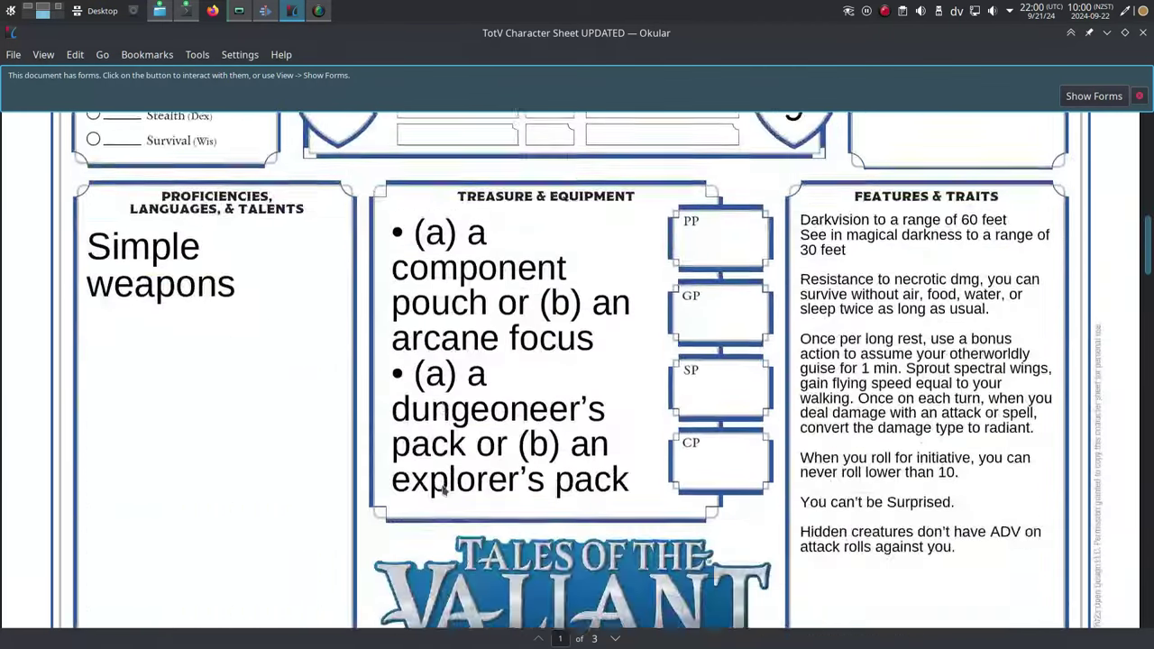
scroll(444, 490, "down", 20)
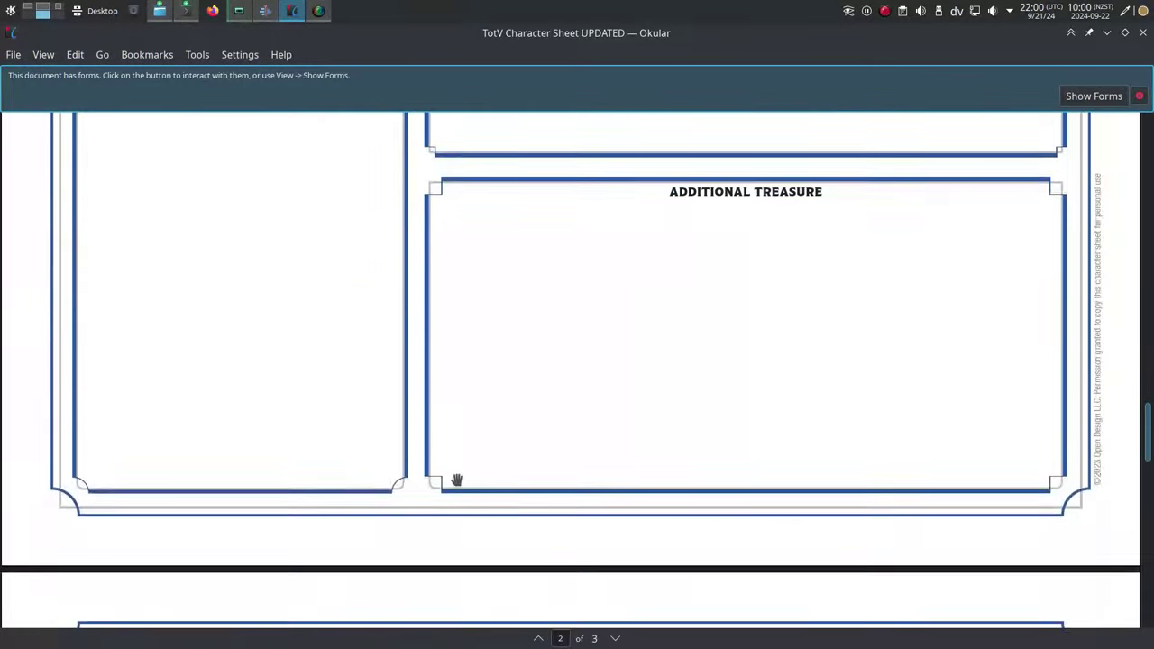
scroll(462, 476, "up", 1)
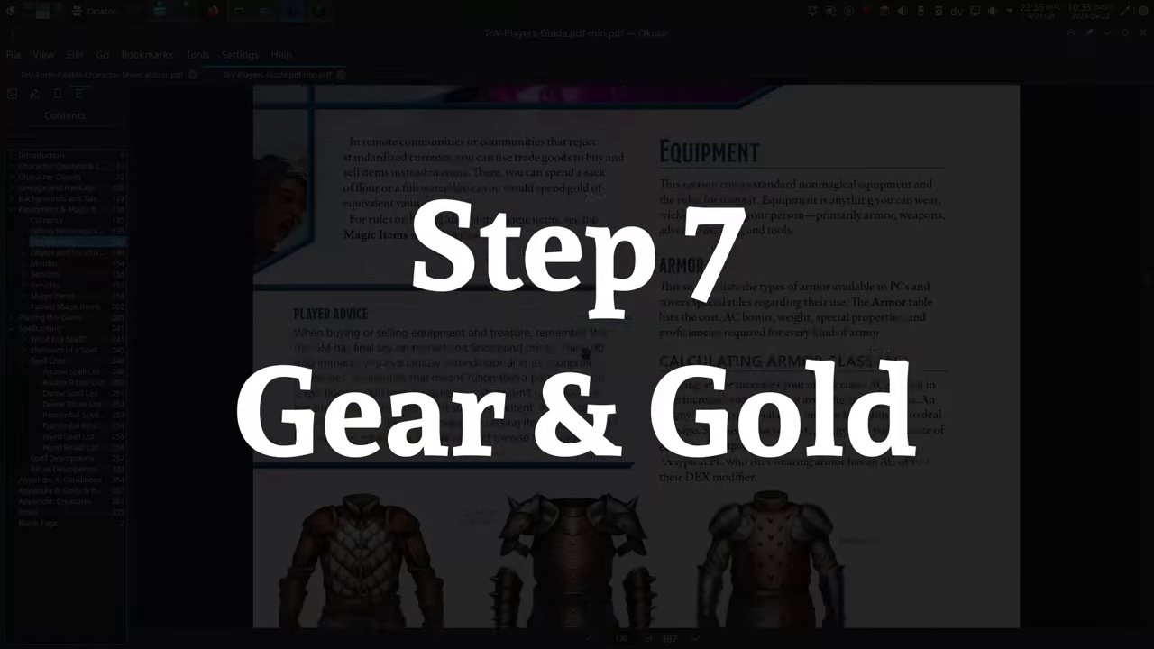
Consult the Armor and Weapons tables in the Player's Guide, and enter Spear with damage d6/d8 P as the first attack
scroll(637, 357, "down", 10)
scroll(600, 365, "down", 10)
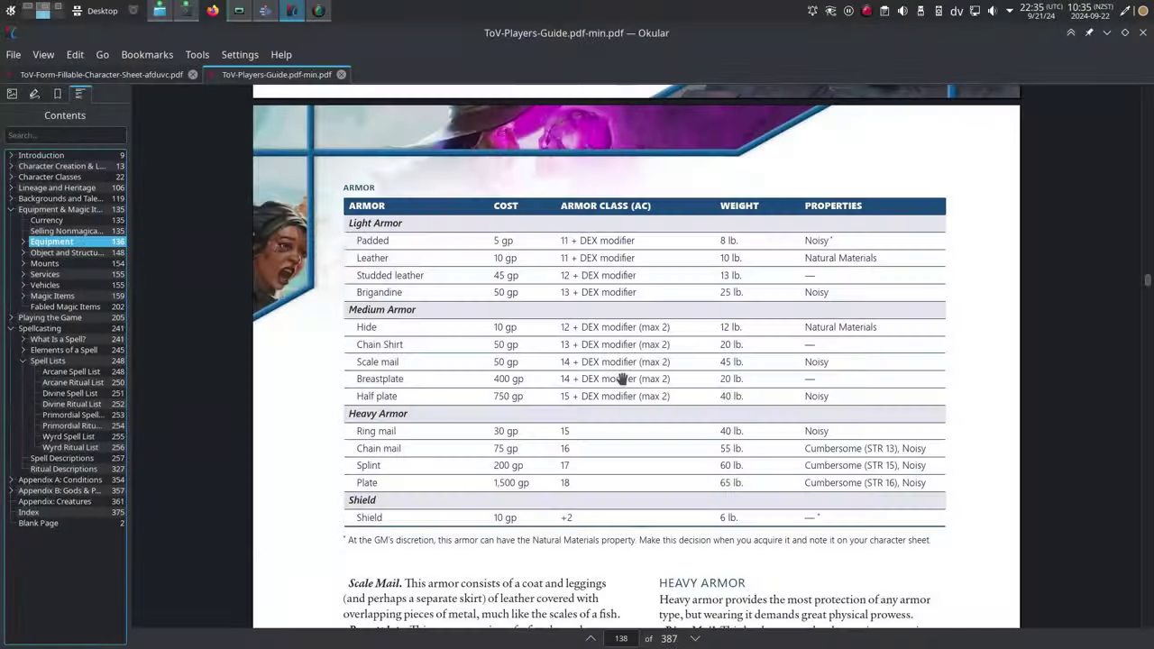
scroll(631, 369, "down", 10)
scroll(646, 359, "down", 8)
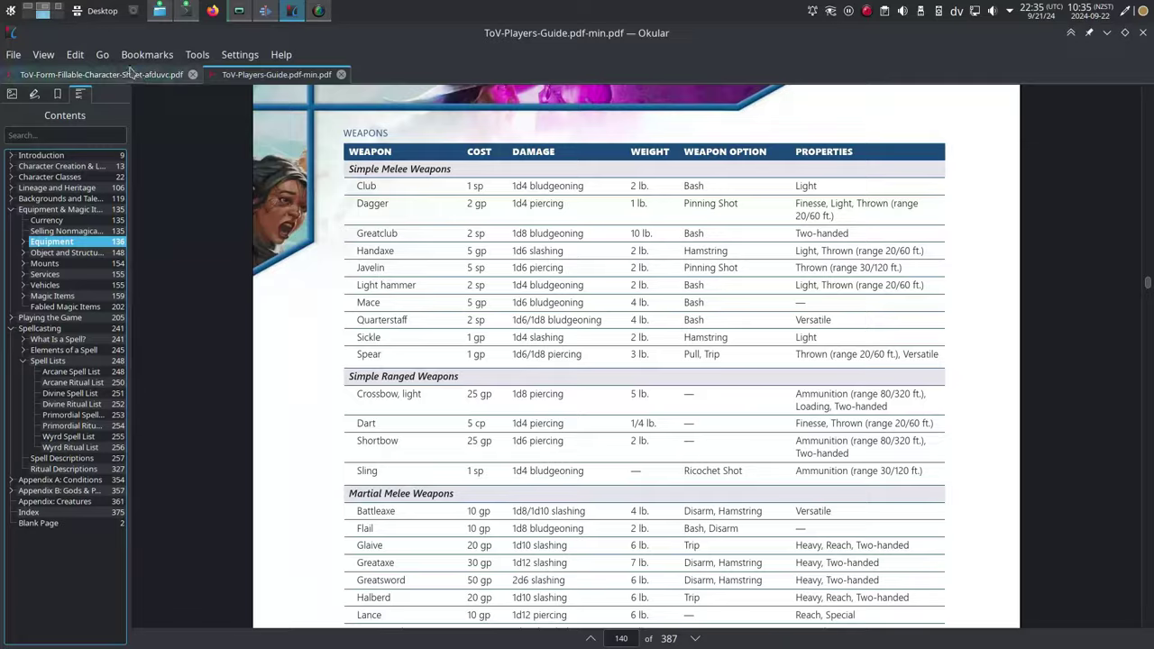
left_click(101, 74)
double_click(352, 265)
triple_click(354, 262)
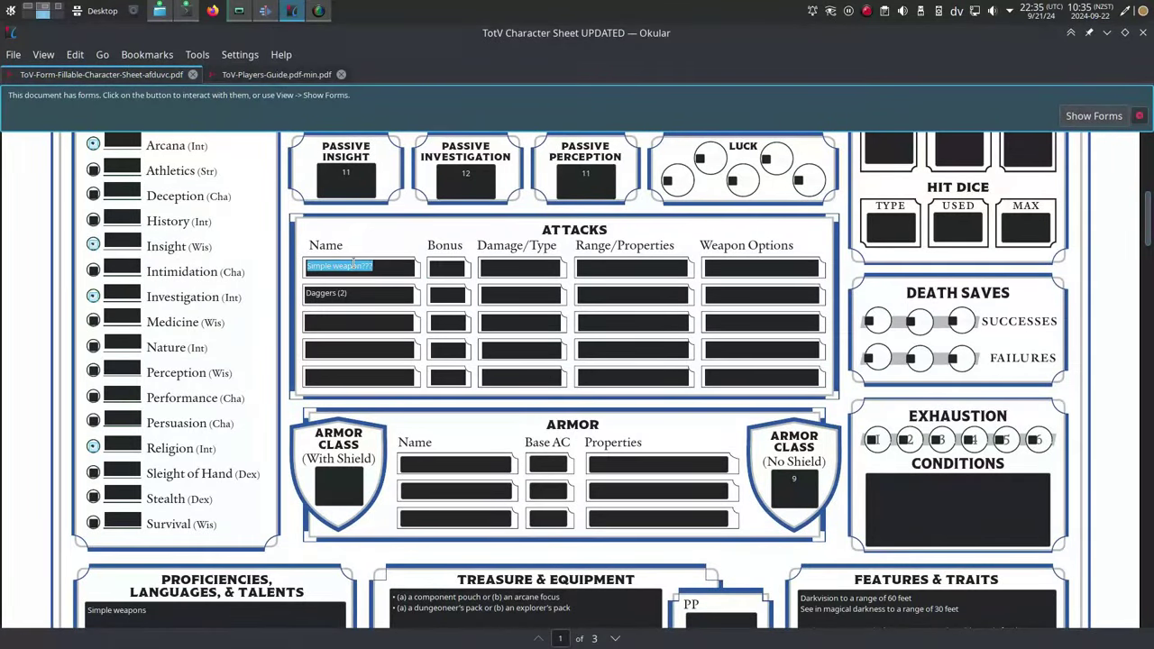
type("Spear")
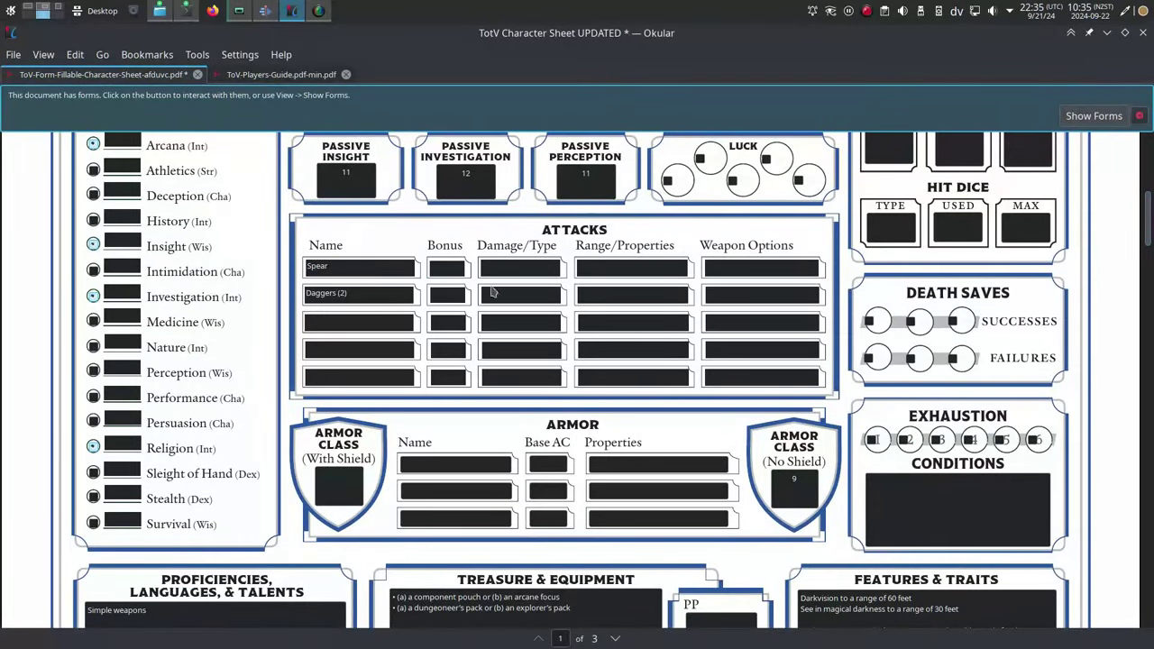
left_click(503, 268)
type("d6/d8 P")
Check the spear in the Weapons table and enter its weapon options Pull, Trip and its range 20/60 Thrown
left_click(257, 77)
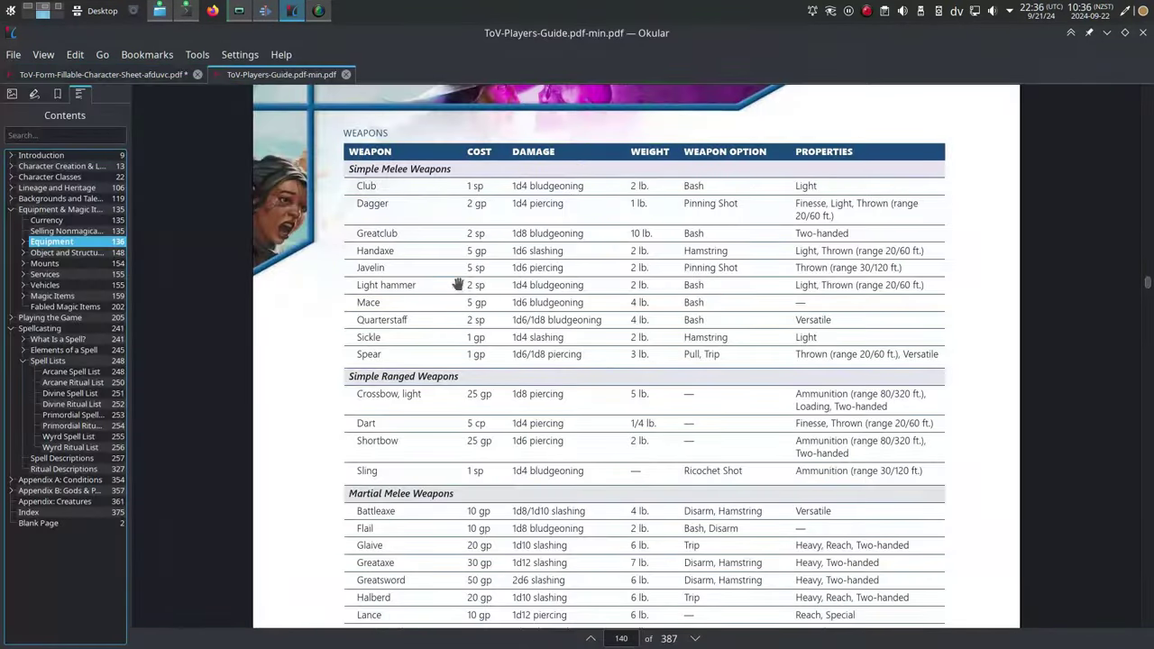
left_click(931, 394)
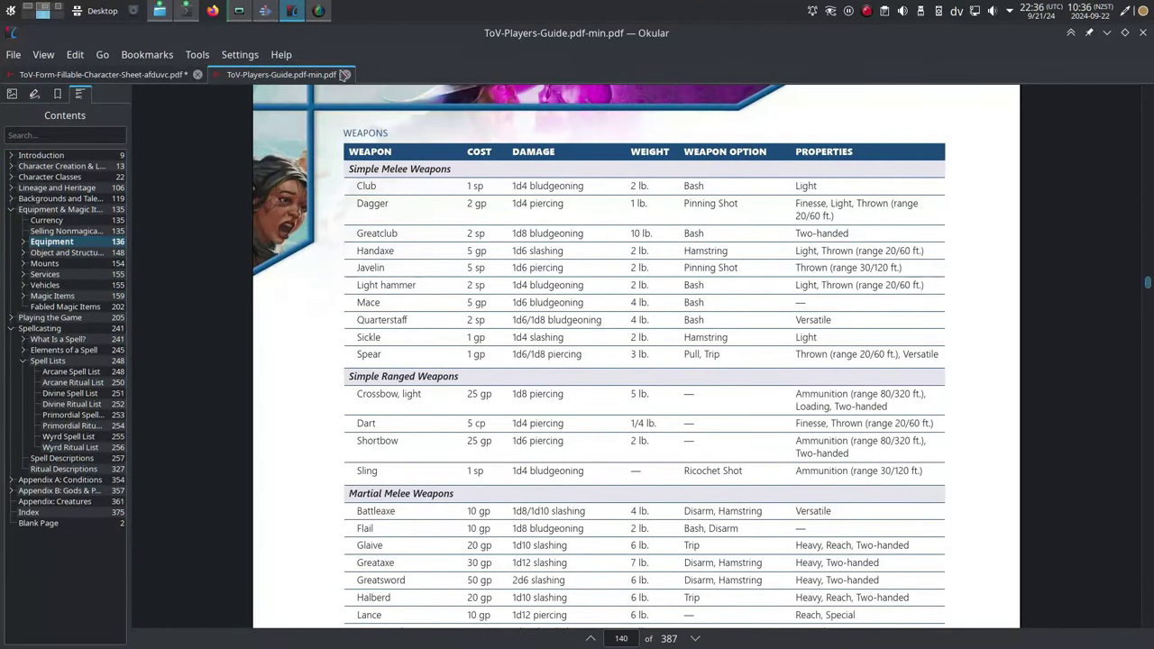
left_click(131, 76)
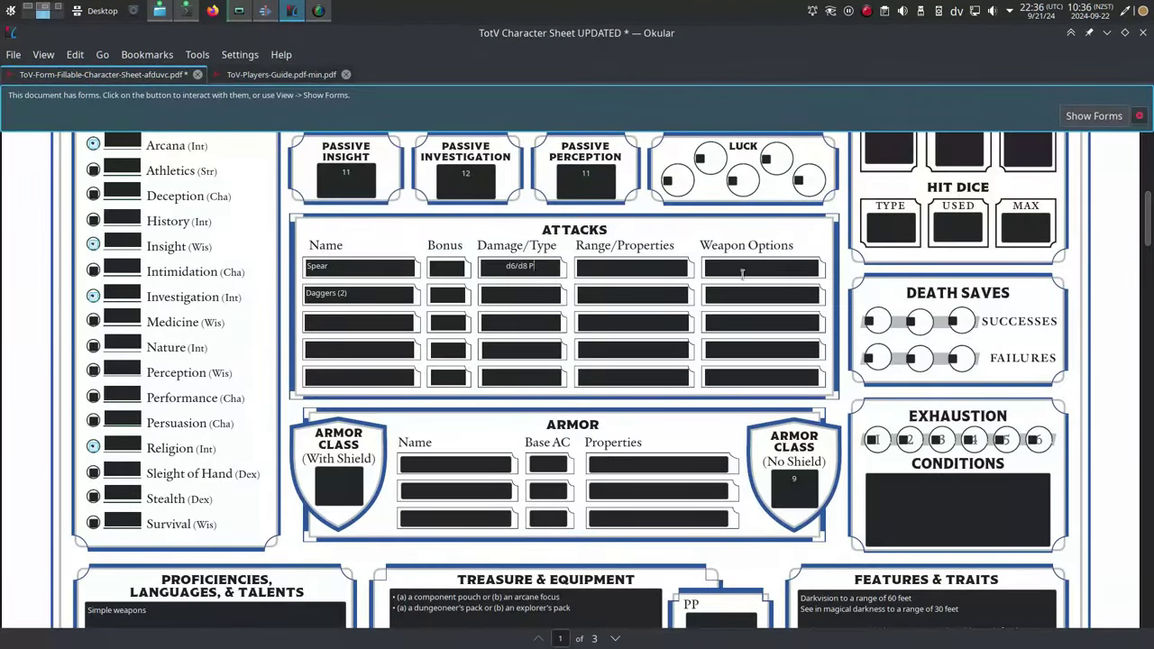
left_click(745, 268)
type("Pull, Trip")
left_click(638, 269)
type("20/60 Thrown")
Check the dagger in the Weapons table and fill the Daggers attack with d4 P, Pinning and 20/60 Thrown,Finesse
left_click(302, 71)
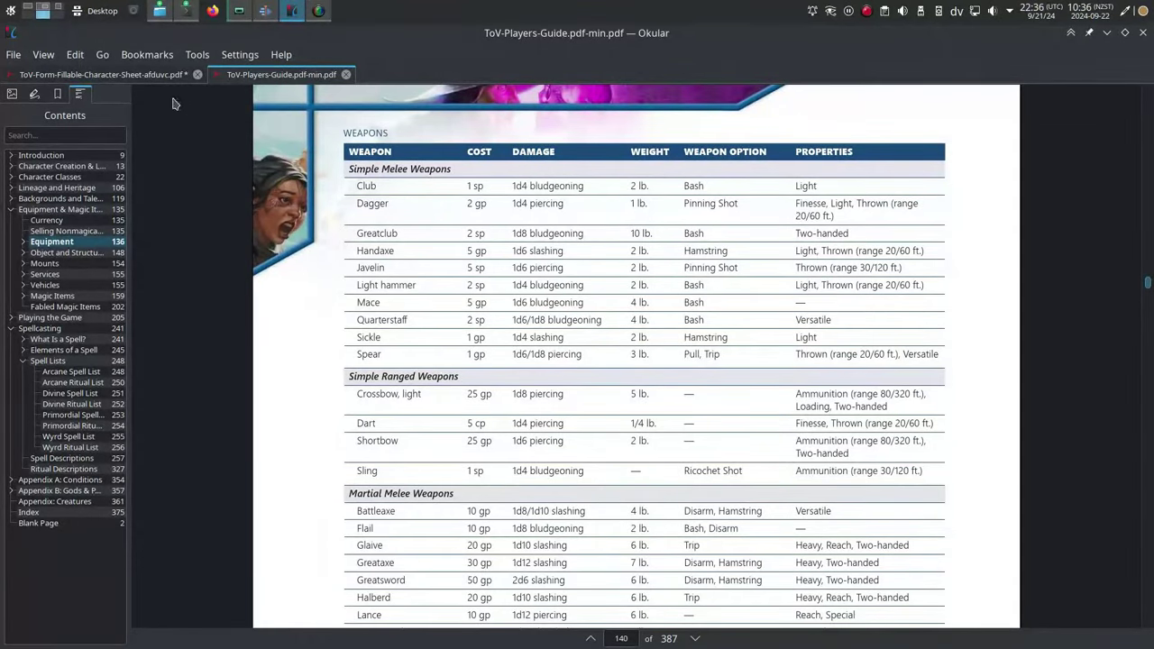
left_click(144, 74)
left_click(521, 294)
type("d4 P")
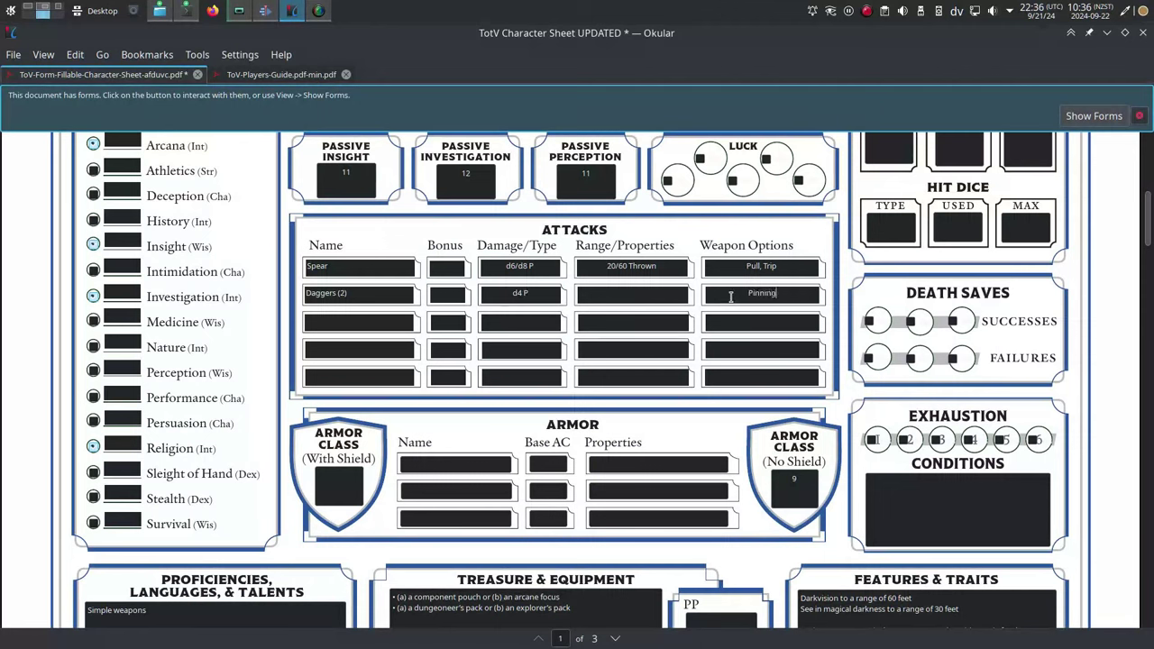
left_click(596, 292)
type("20/60 Thrown,Finesse")
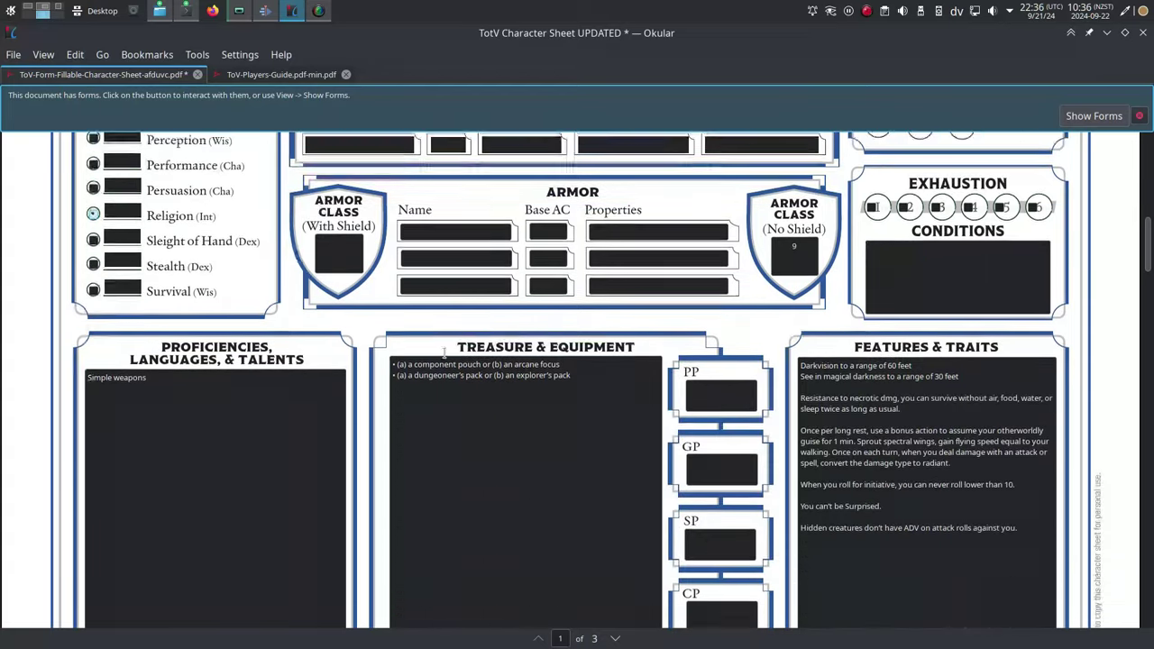
Enter the character's coins as 3 GP, 10 SP and 10 CP
scroll(582, 348, "down", 3)
left_click(737, 340)
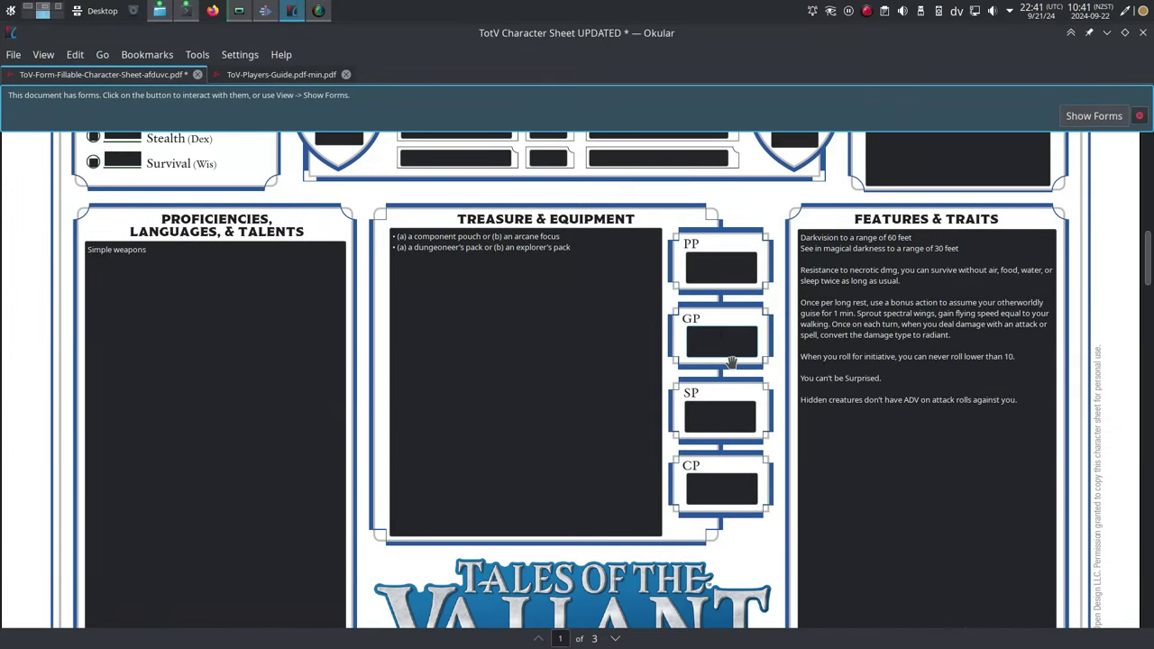
type("3")
left_click(722, 416)
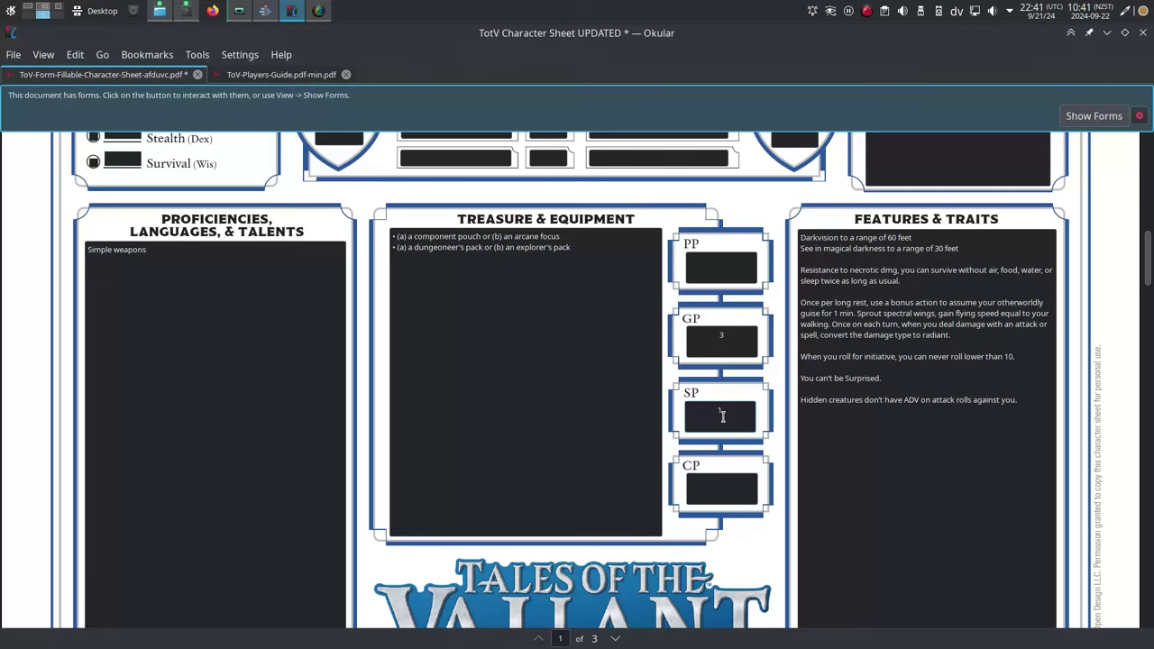
type("10")
left_click(747, 484)
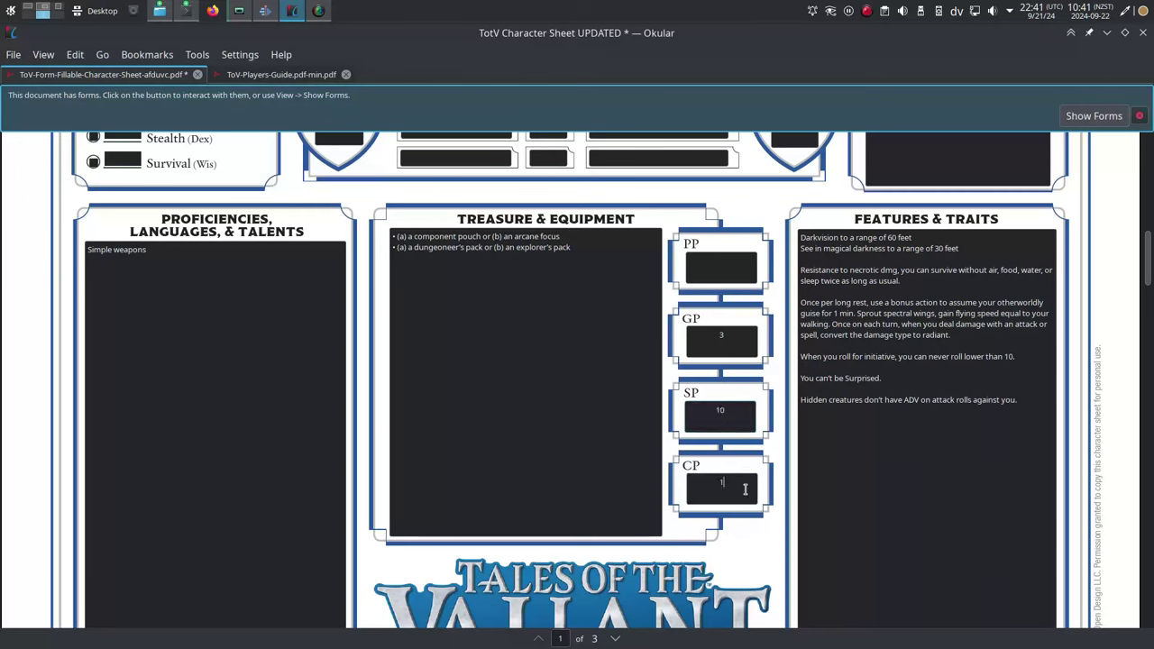
Trim the first Treasure & Equipment entry to just "component pouch", removing the arcane focus alternative and choice marker
left_click(559, 337)
left_click(557, 334)
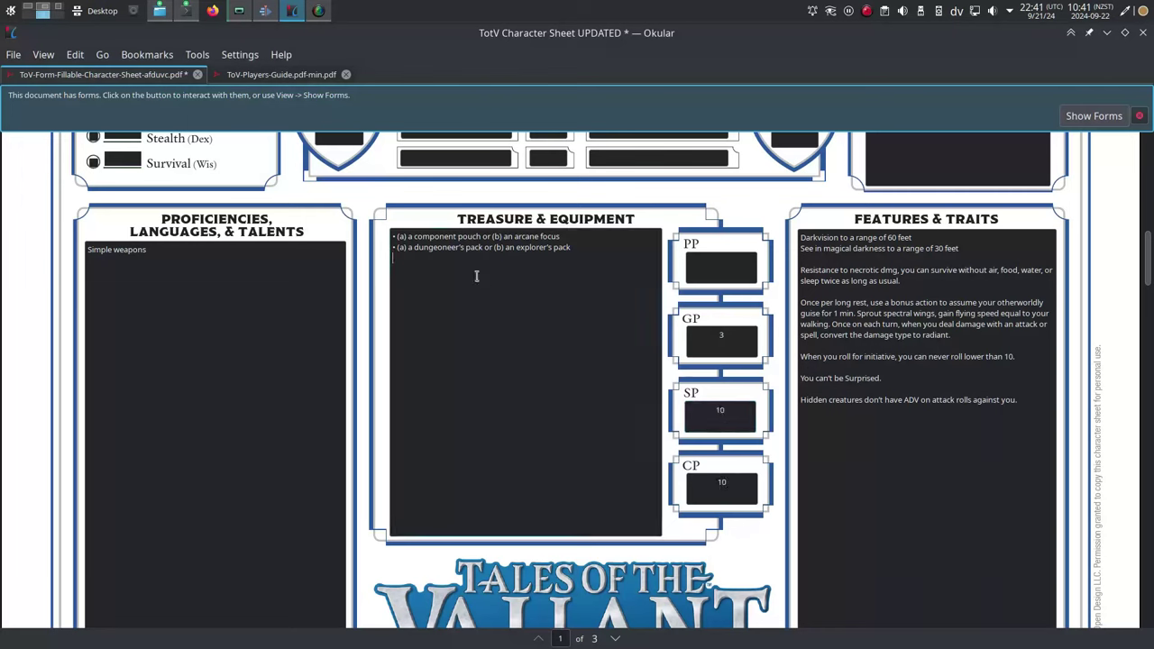
left_click_drag(560, 237, 482, 232)
key("BackSpace")
key("Home")
key("Delete")
key("Delete")
key("Delete")
key("Delete")
key("Delete")
key("Delete")
key("Delete")
key("Delete")
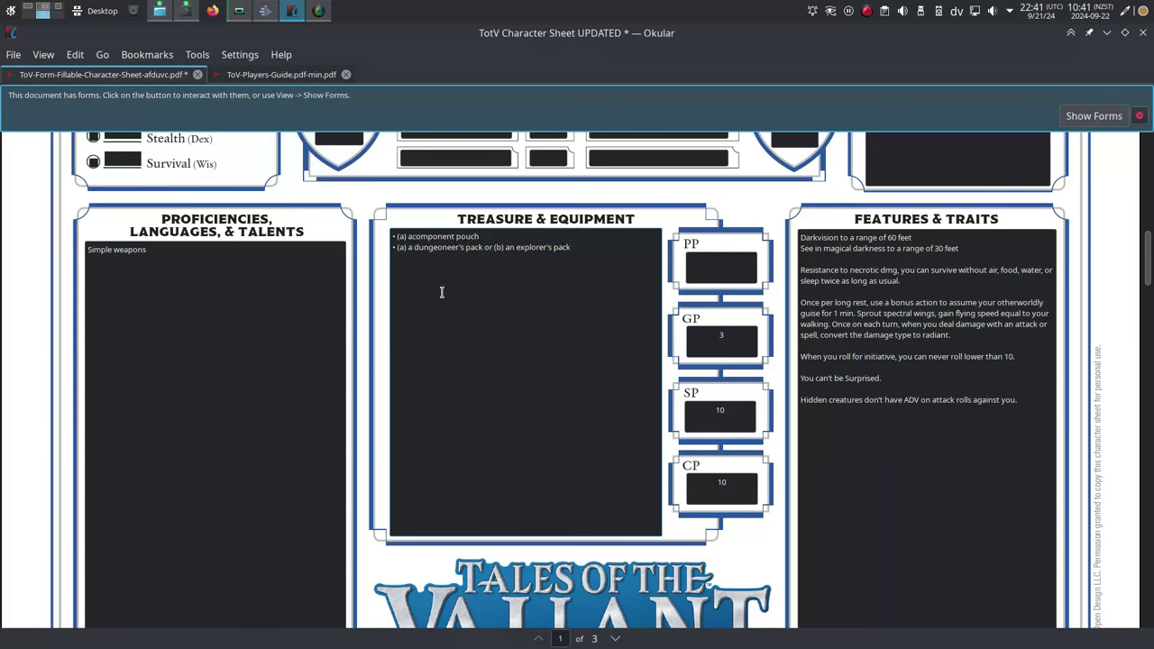
Trim the second Treasure & Equipment entry to just "dungeoneer's pack", removing the explorer's pack alternative and choice marker
key("Down")
key("Delete")
key("Delete")
key("Delete")
key("Delete")
key("Delete")
key("Delete")
key("Delete")
key("Delete")
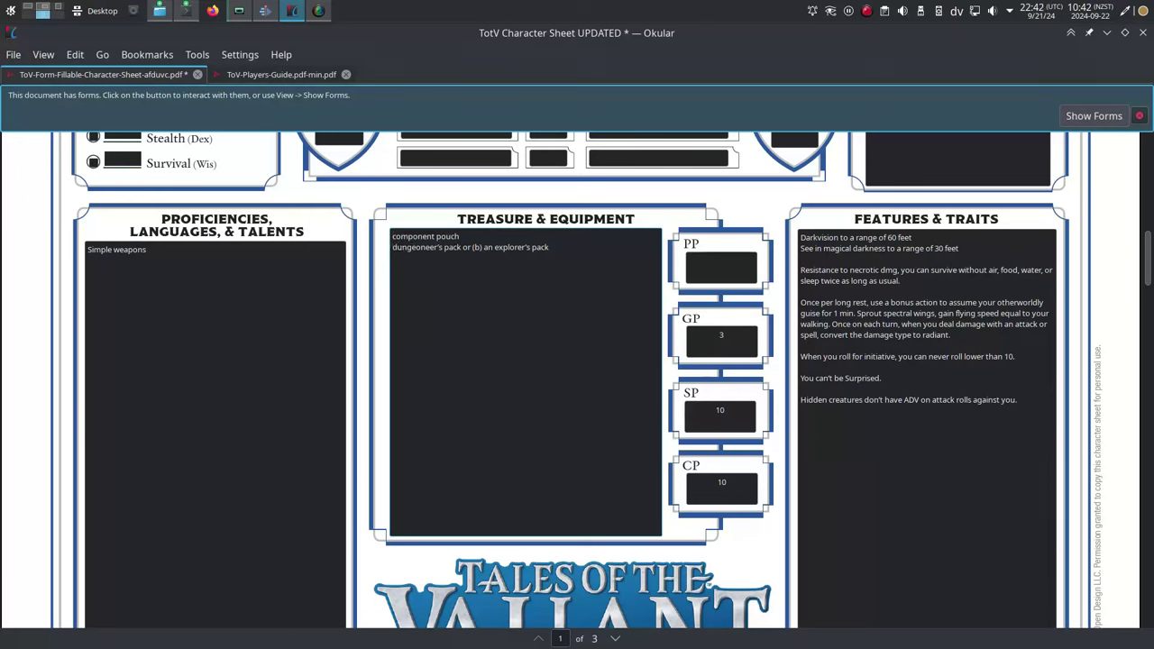
key("shift+End")
key("BackSpace")
Set the hit dice type to d6 on the character sheet
scroll(905, 179, "up", 4)
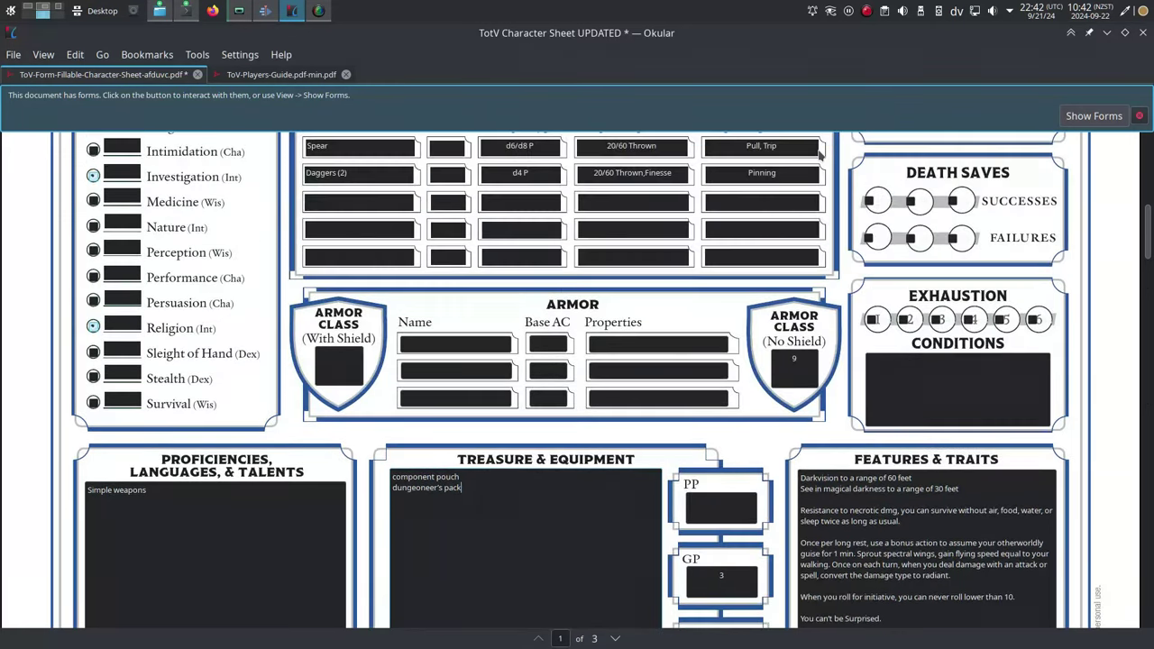
scroll(897, 248, "up", 1)
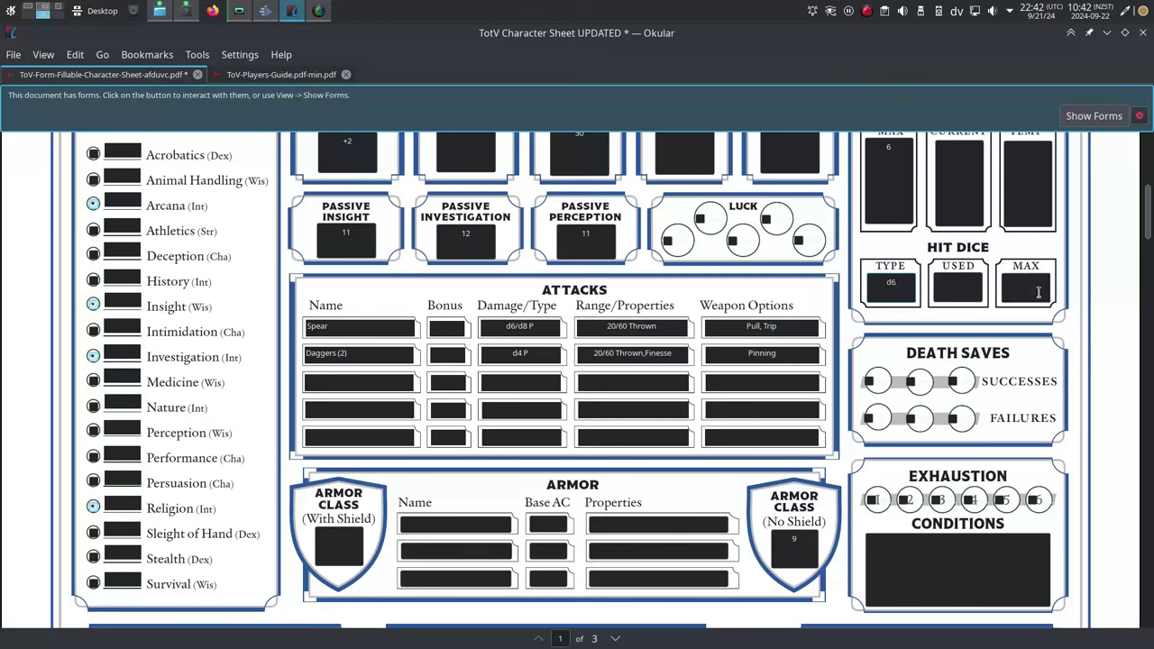
scroll(667, 440, "down", 4)
scroll(667, 440, "down", 2)
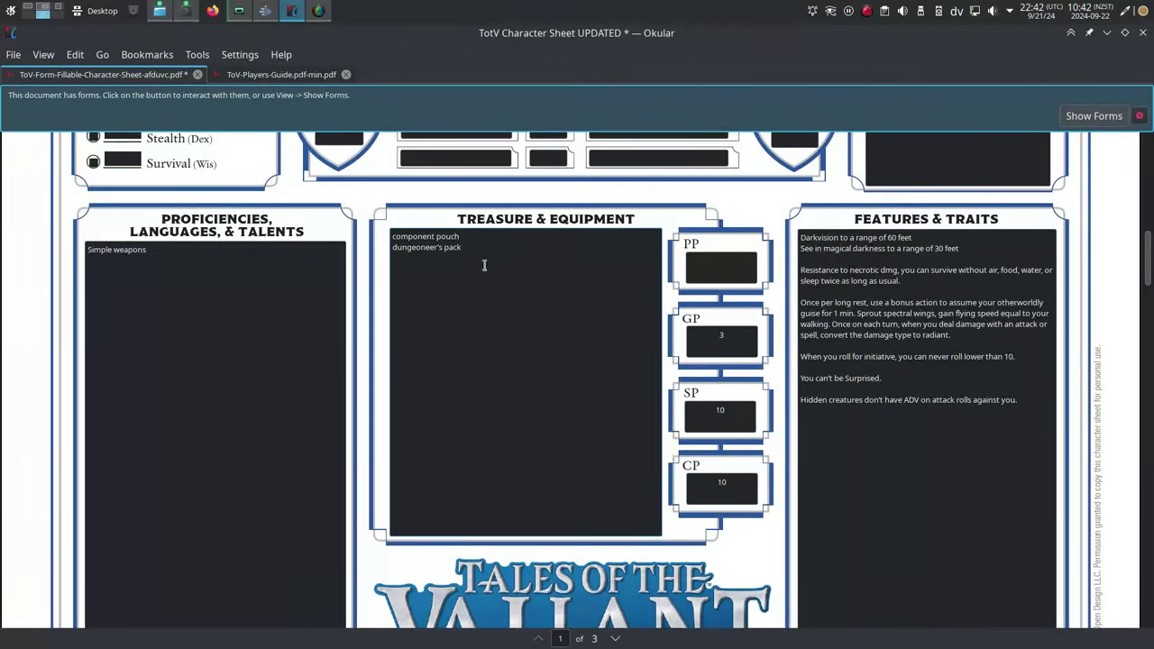
Open the Player's Guide at the equipment packs on page 142 of the Equipment section, where the Dungeoneer's Pack is described
left_click(290, 73)
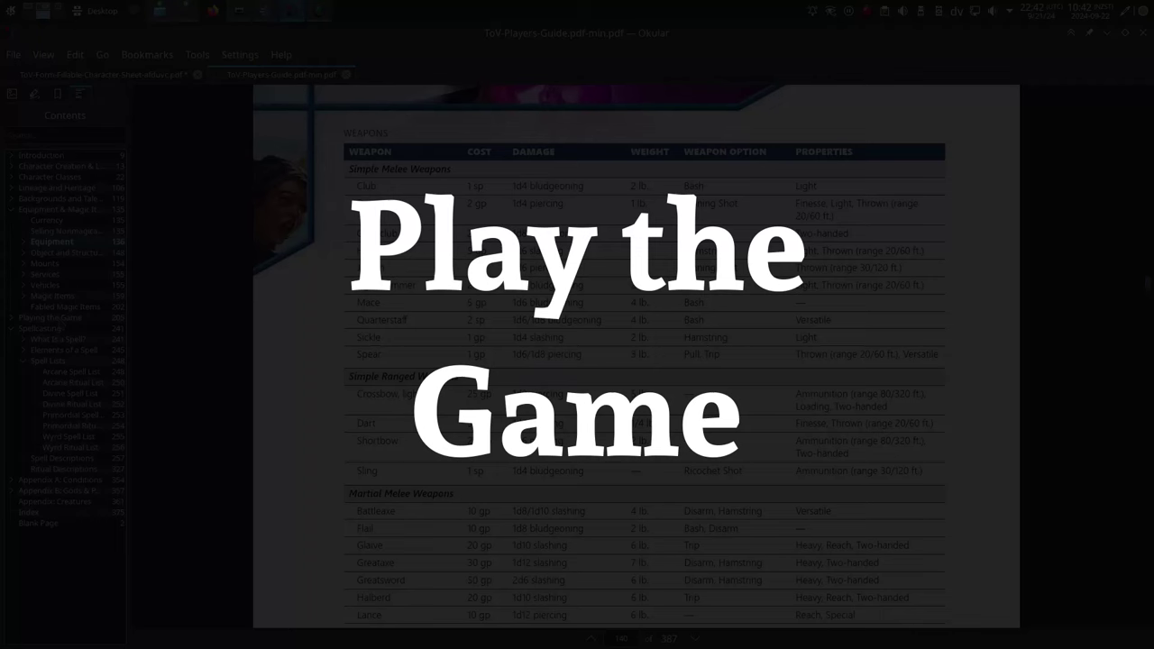
left_click(100, 244)
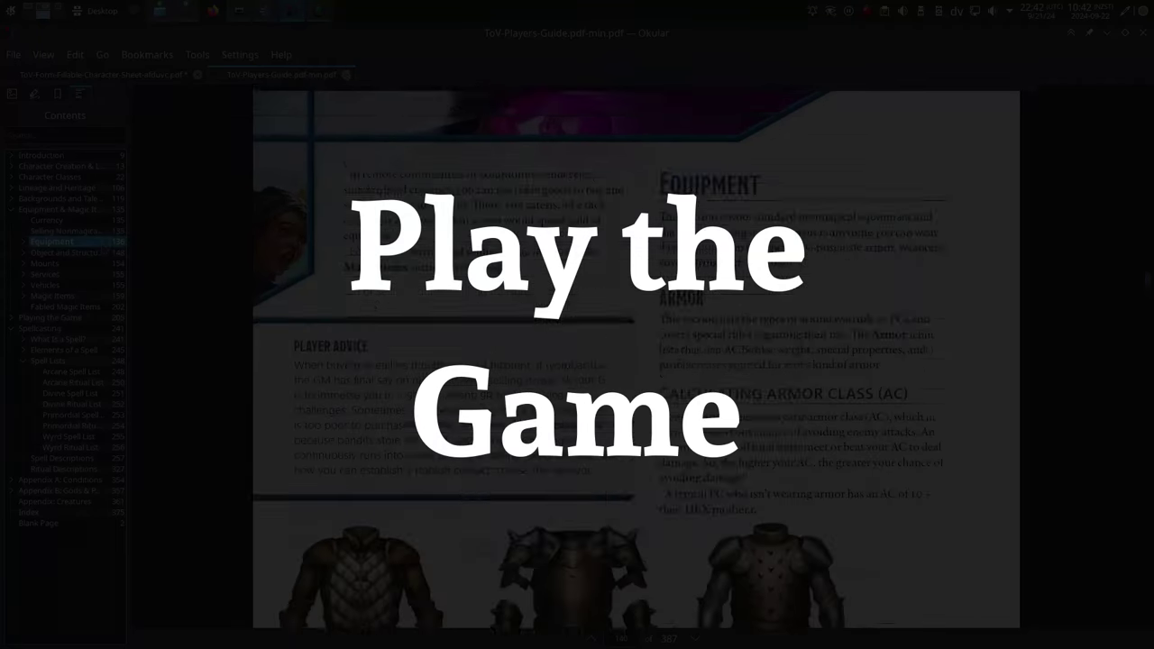
scroll(588, 445, "up", 10)
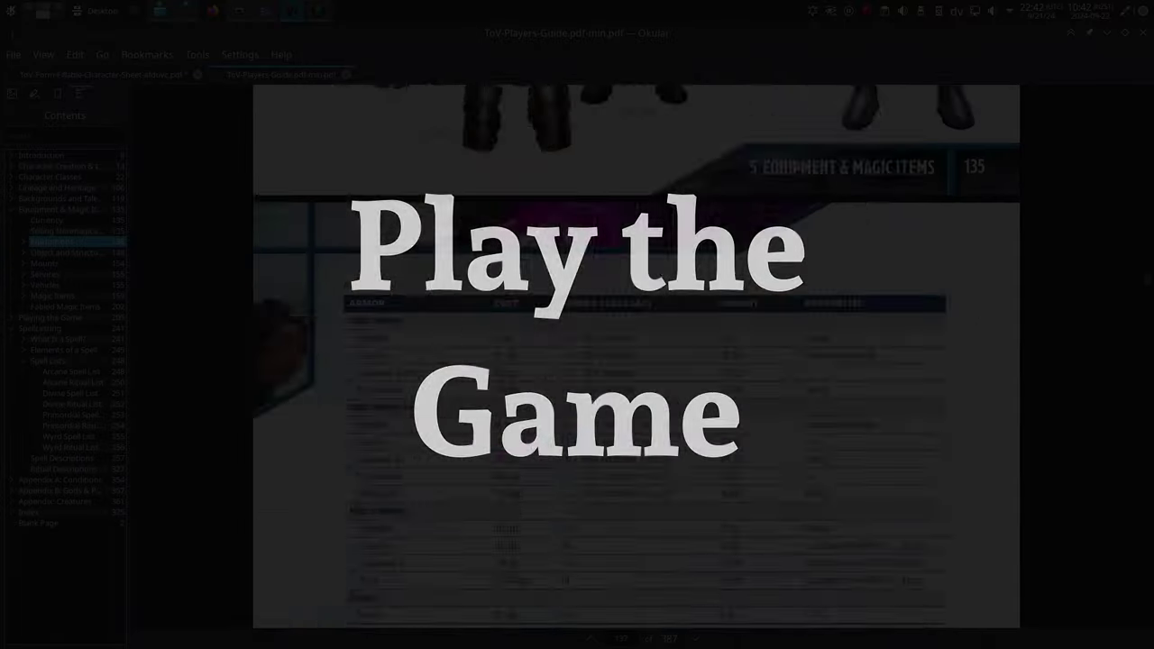
scroll(588, 446, "up", 2)
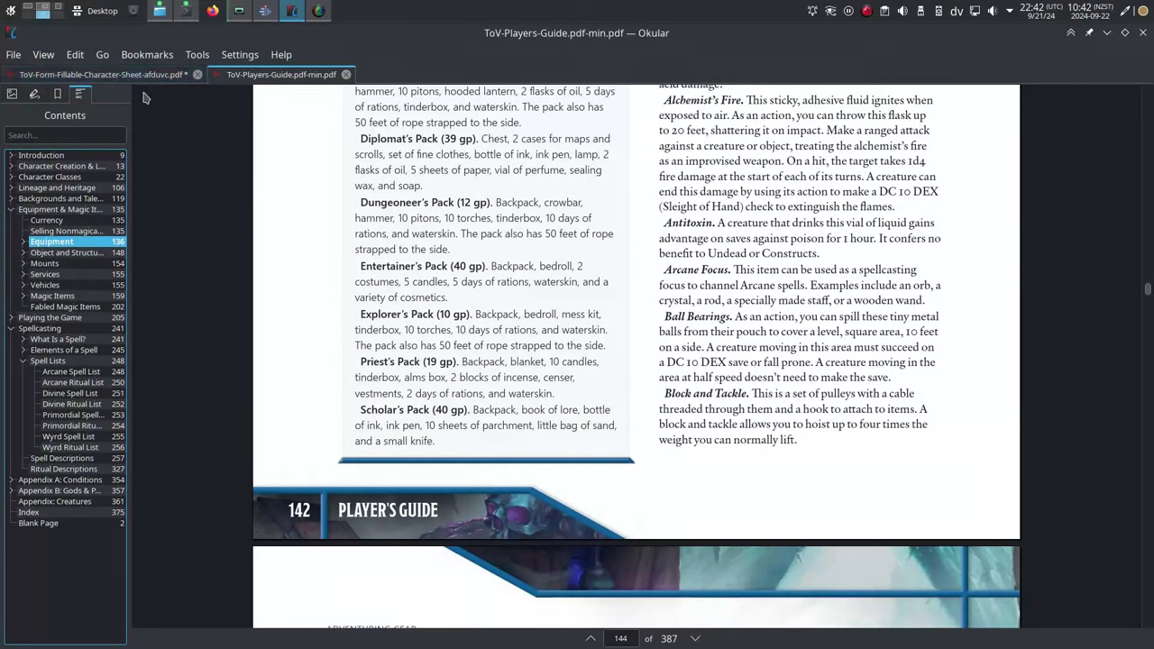
Turn on the display of the Main Toolbar so its text selection tool is available
left_click(198, 55)
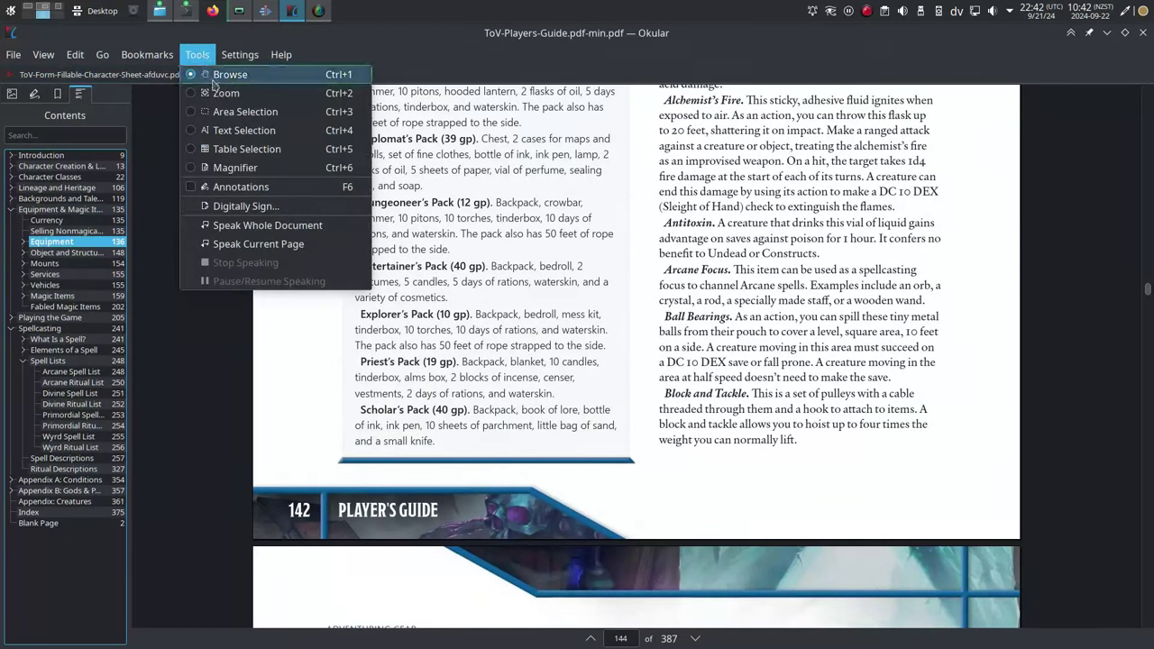
mouse_move(238, 56)
mouse_move(244, 94)
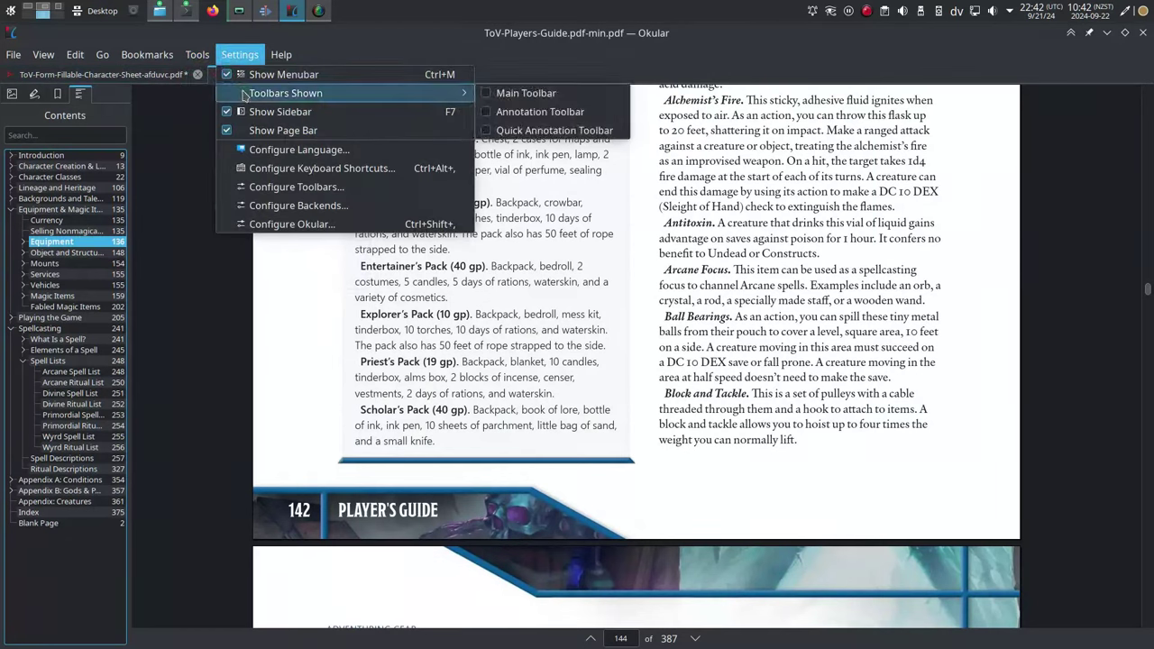
left_click(522, 92)
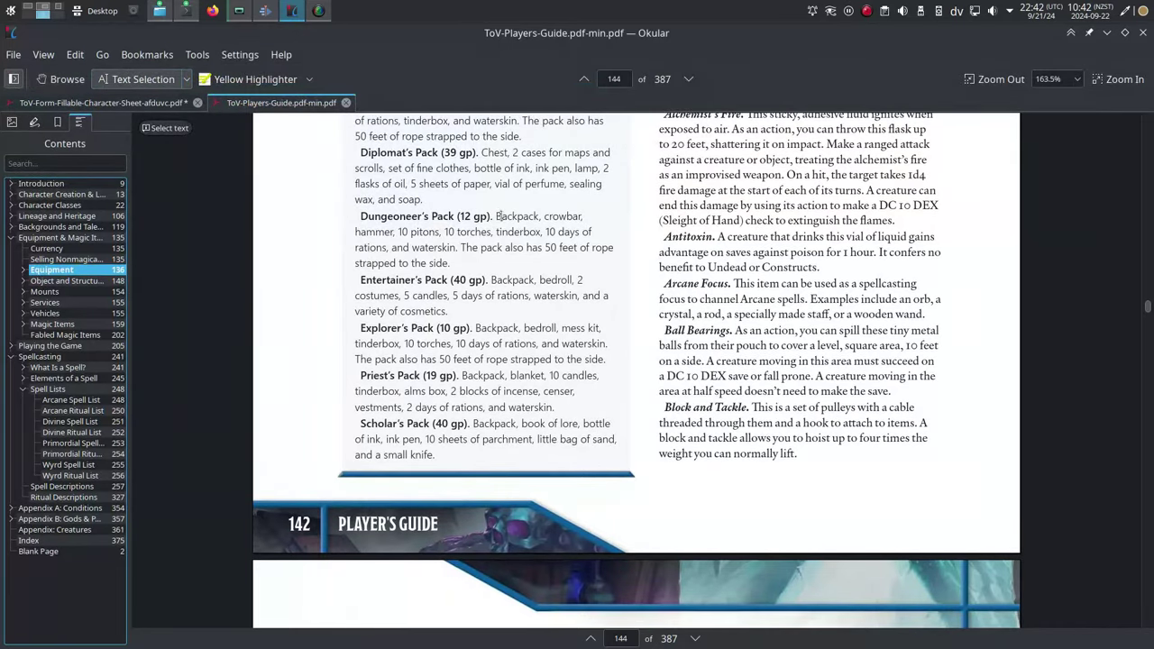
Copy the Dungeoneer's Pack contents from the Player's Guide and append them after a colon to "dungeoneer's pack" in Treasure & Equipment
left_click_drag(497, 217, 532, 253)
key("ctrl+c")
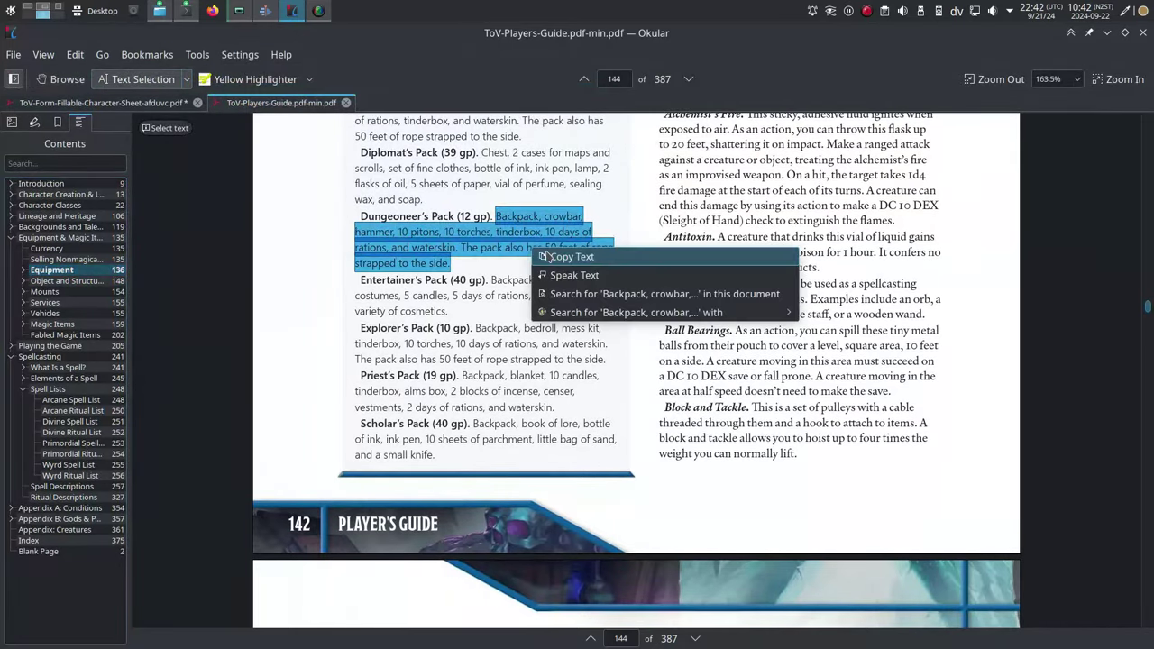
left_click(249, 155)
left_click(106, 103)
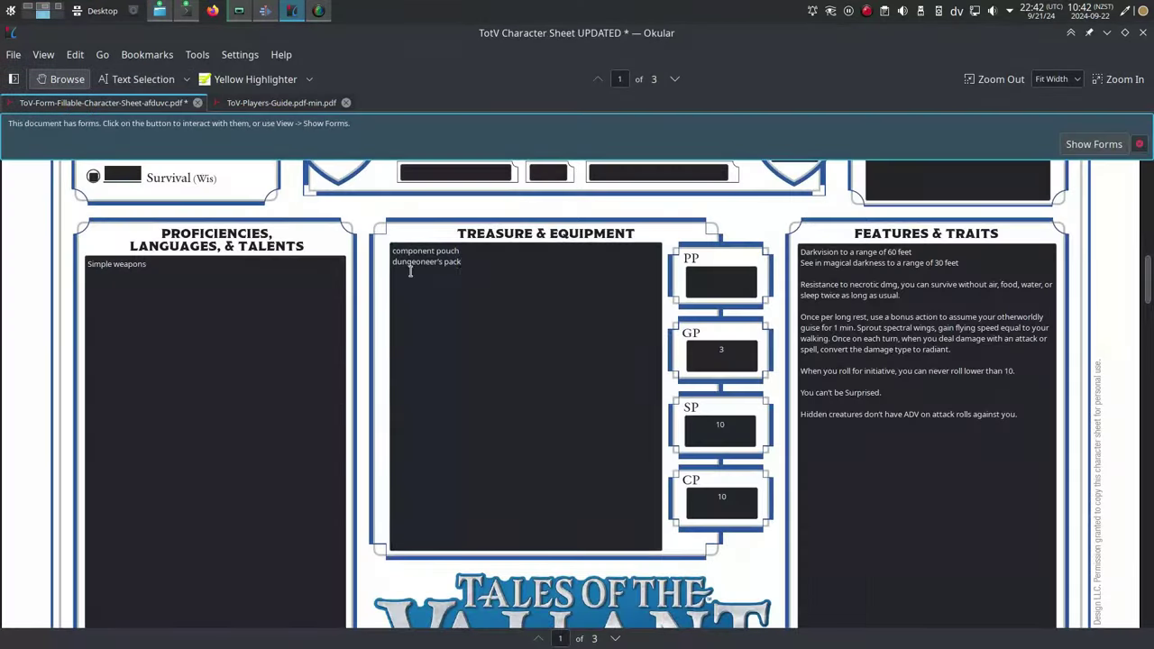
left_click(473, 264)
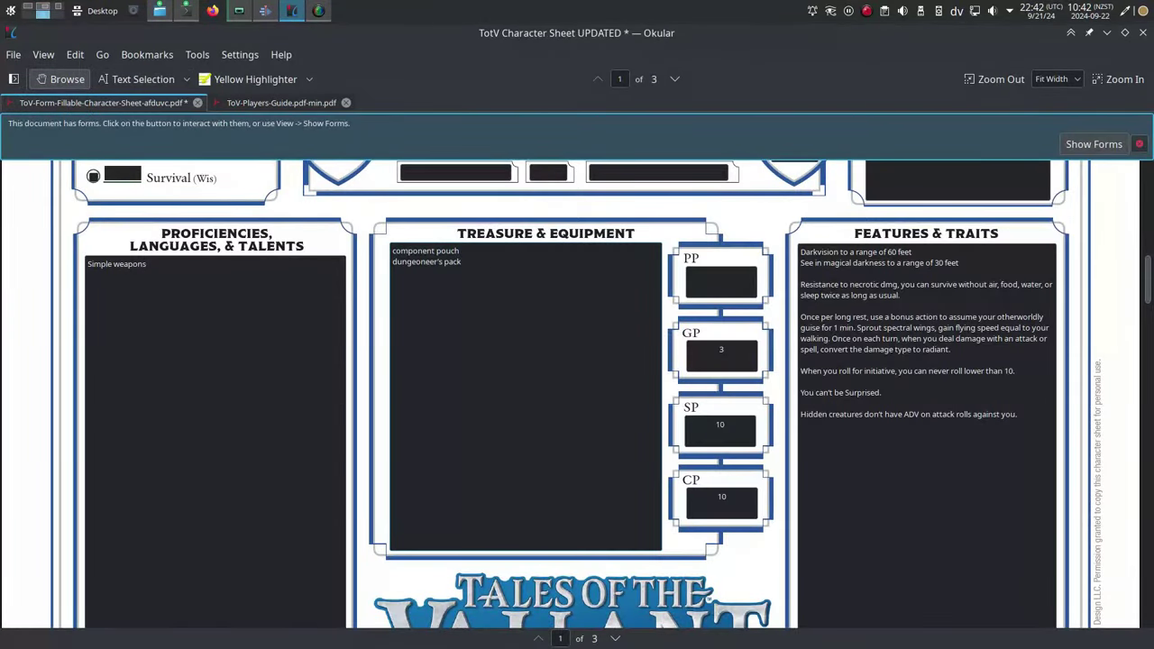
type(":")
key("ctrl+v")
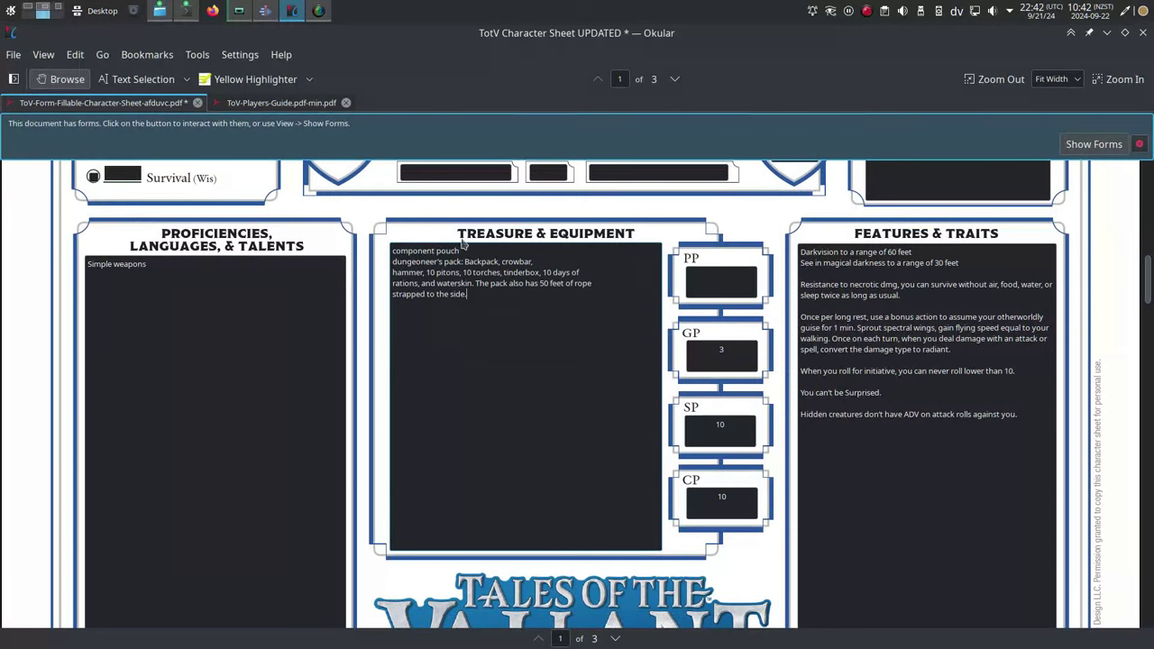
Remove the line breaks inside the dungeoneer's pack description and insert a blank line between it and the component pouch
key("Delete")
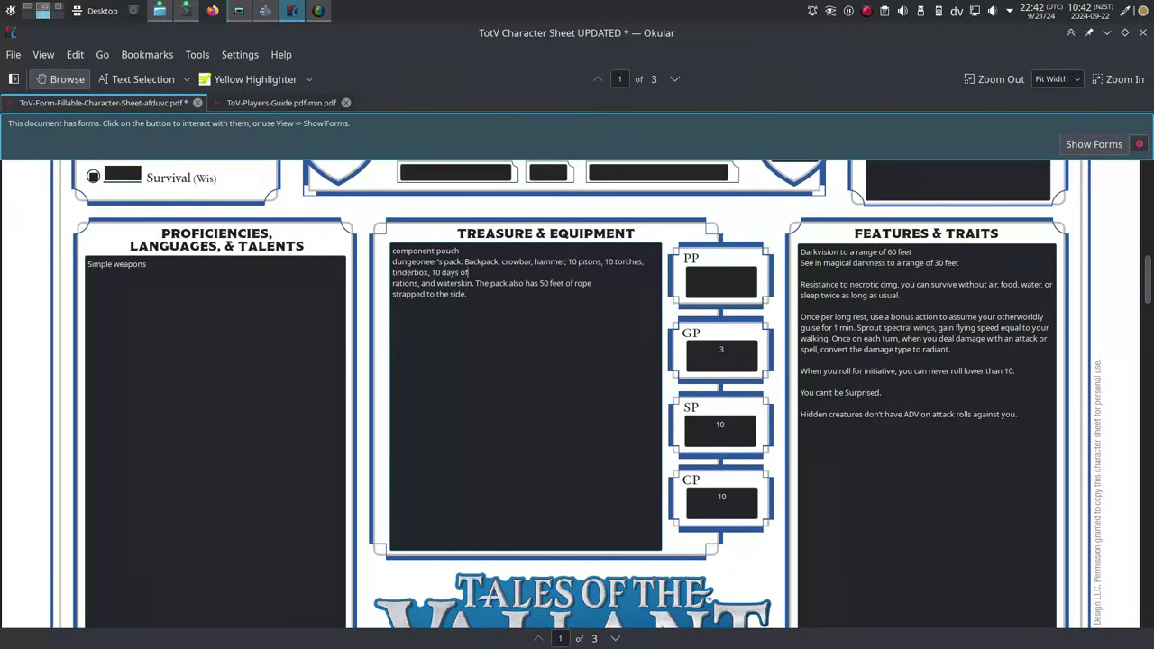
key("End")
key("Delete")
key("End")
key("Delete")
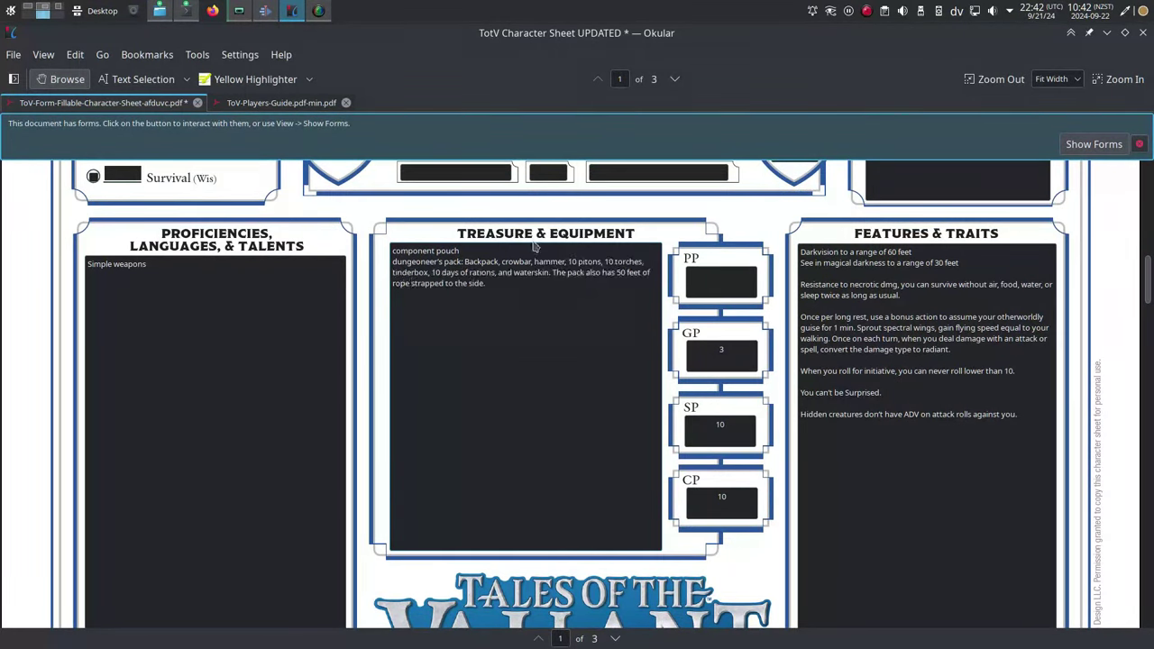
key("Return")
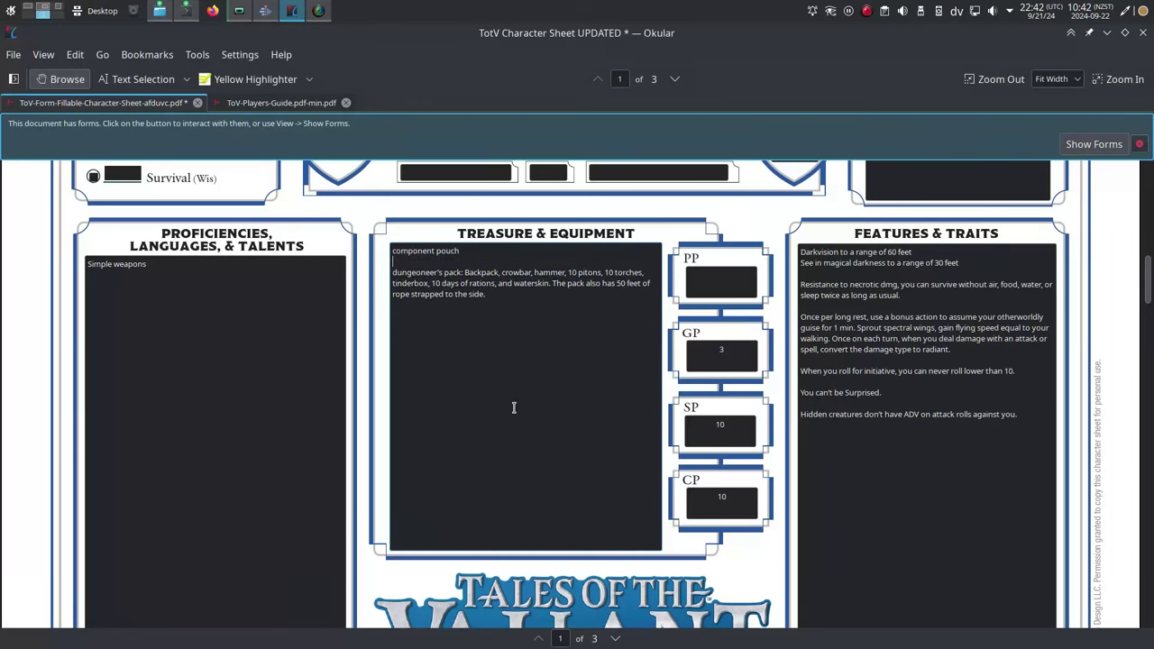
Review the sheet's armor, attacks, hit points and ability scores with form fields hidden, zoomed out to 125%
scroll(514, 433, "up", 4)
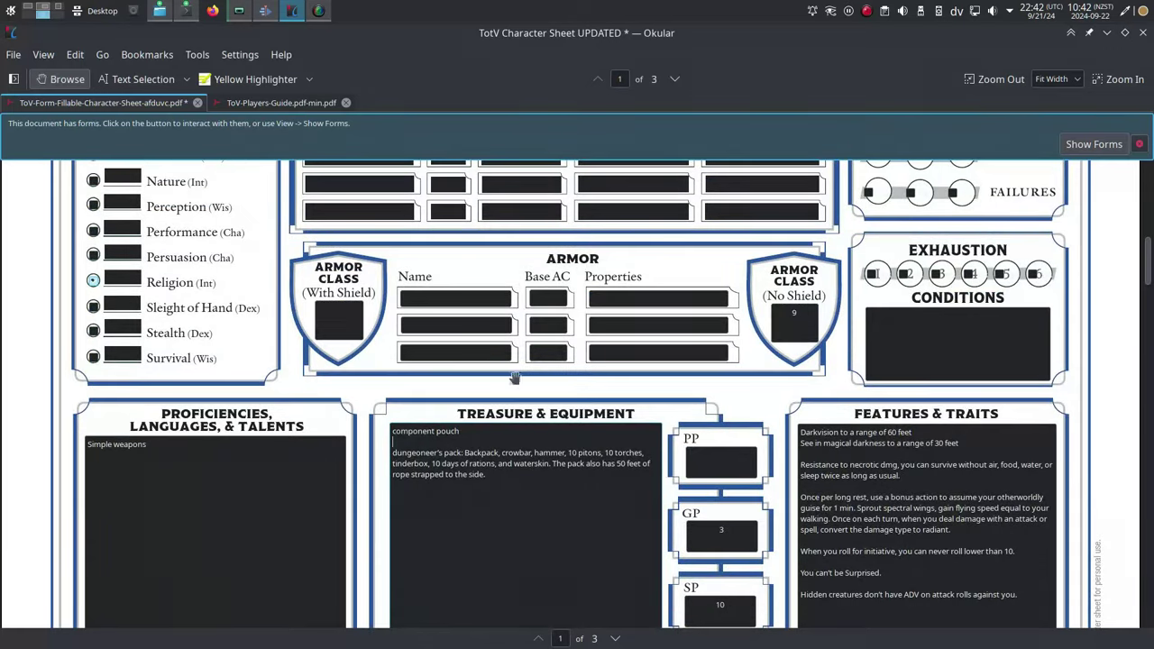
left_click(1094, 144)
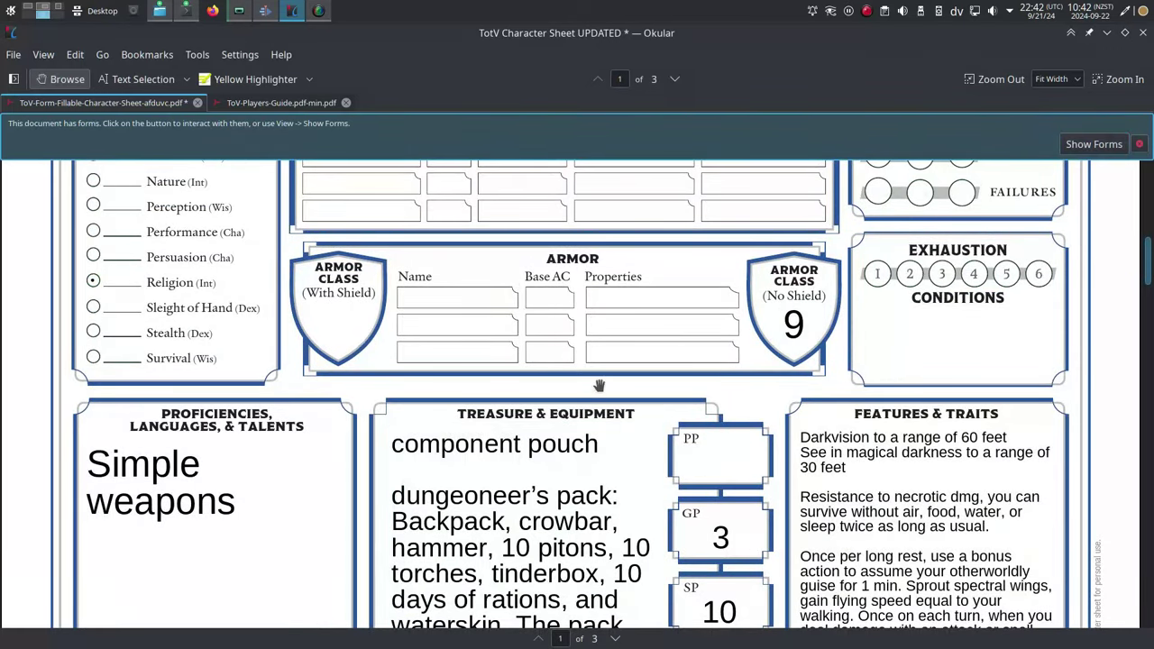
scroll(598, 385, "up", 1)
scroll(598, 385, "up", 3)
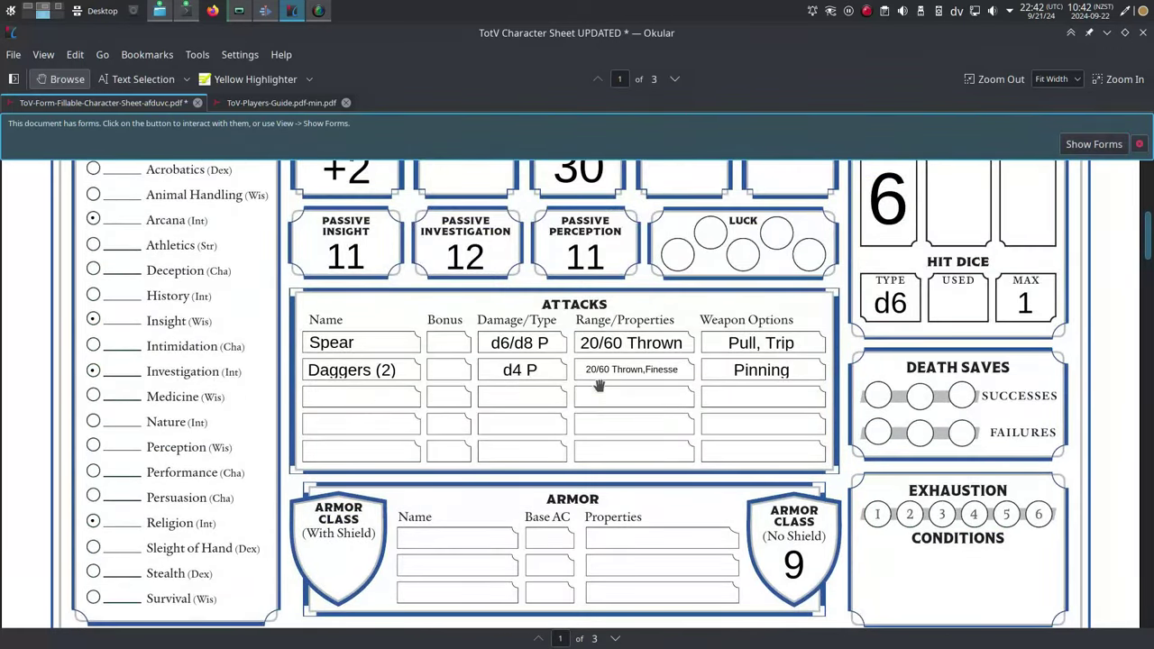
scroll(599, 385, "up", 5)
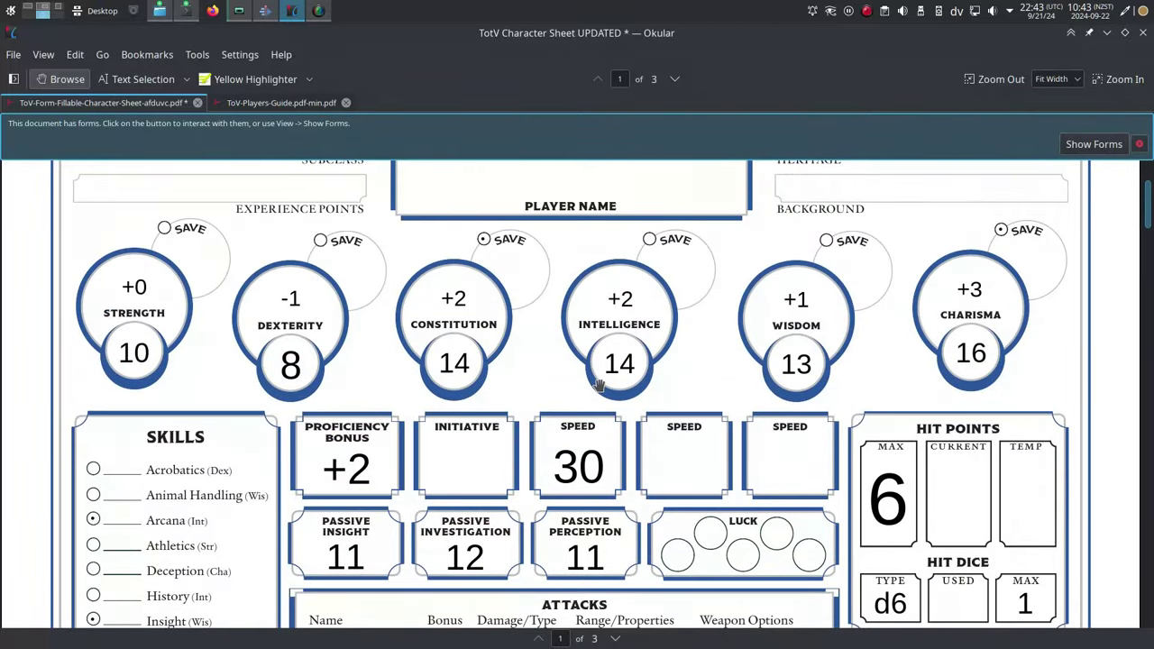
scroll(598, 385, "down", 2, "ctrl")
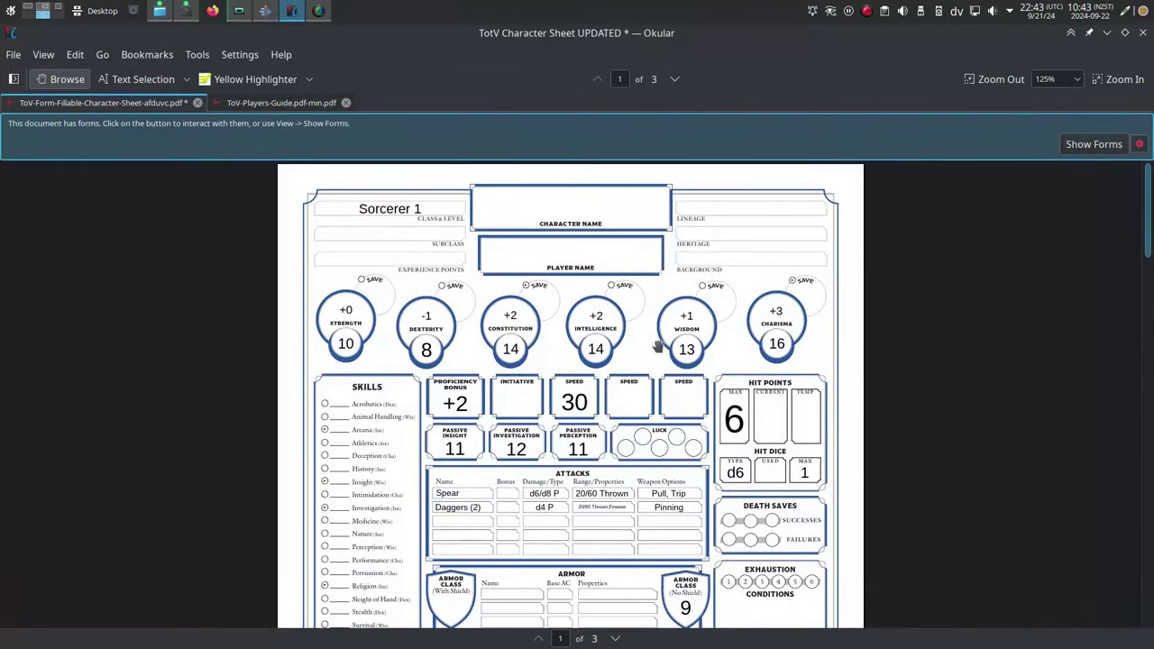
Show the form fields again and enter Syderean as the lineage and 0 as the experience points
left_click(1081, 147)
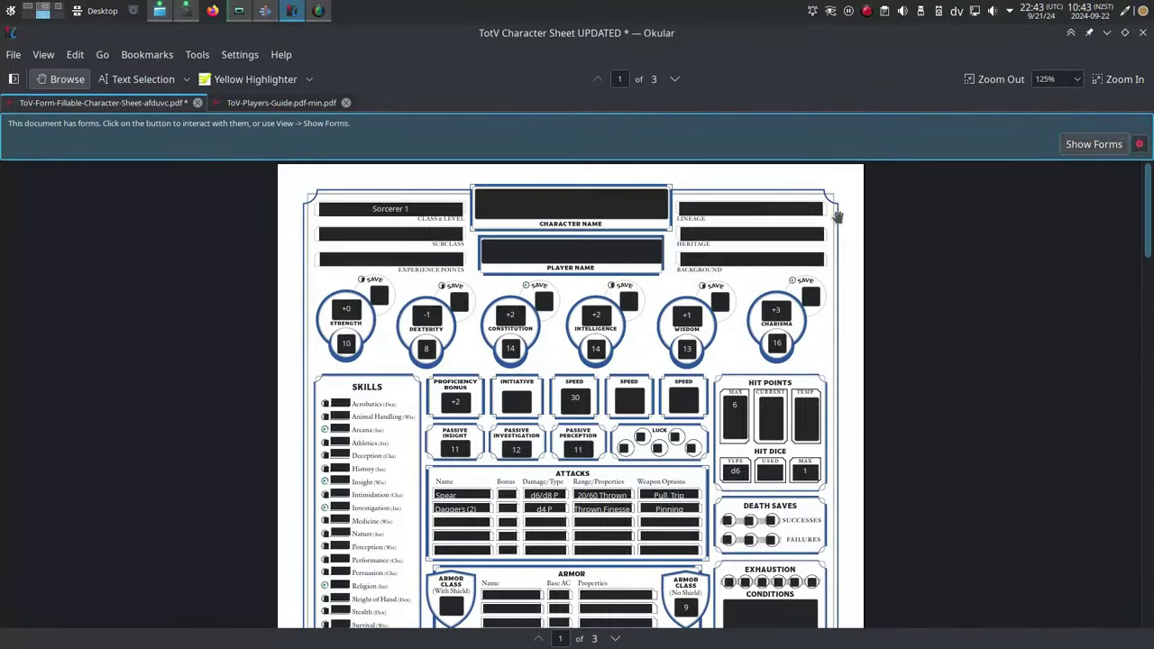
left_click(723, 209)
type("Syderean")
left_click(423, 257)
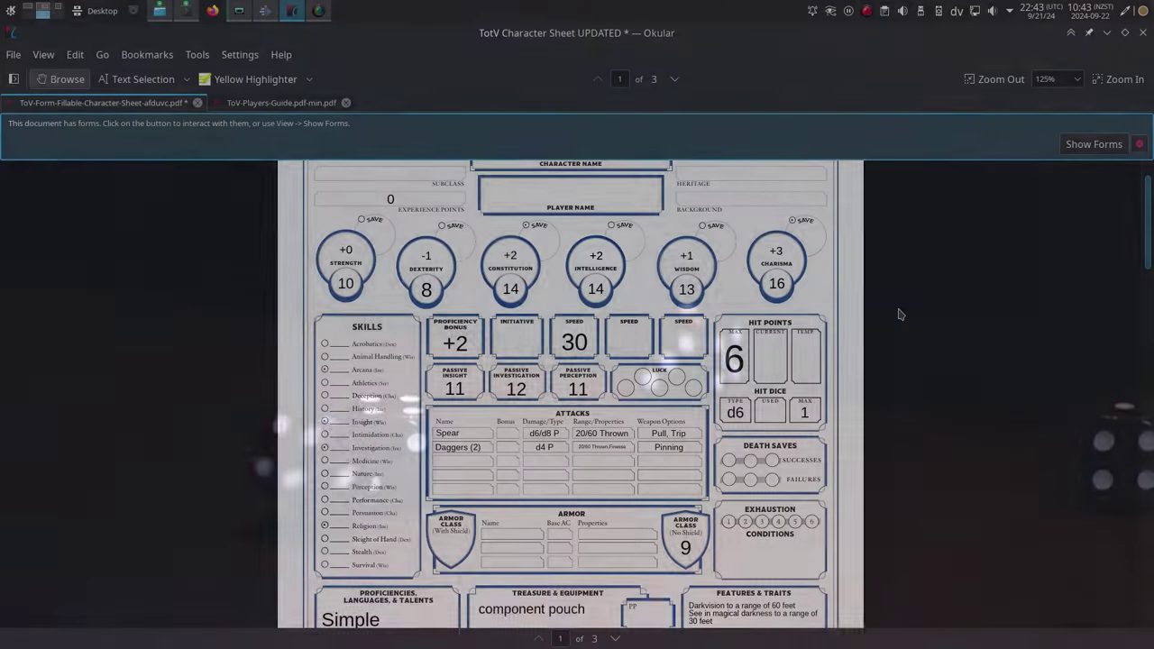
Examine the lower half of the sheet's first page, including proficiencies, equipment, coins and features
scroll(897, 314, "down", 2)
scroll(899, 315, "down", 3)
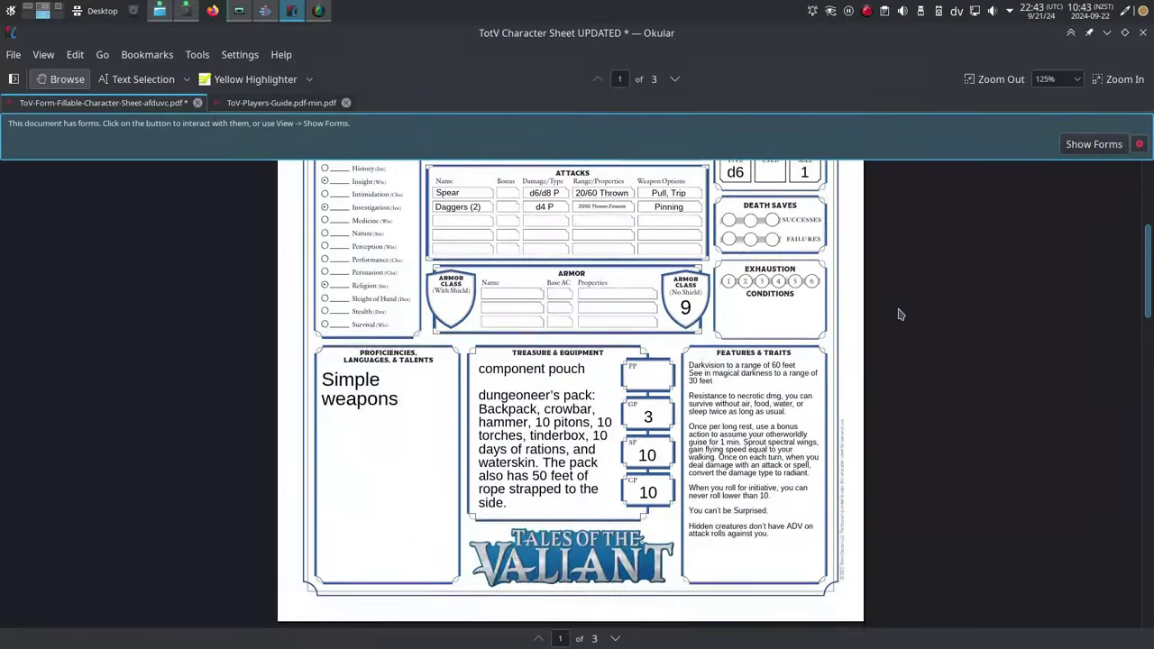